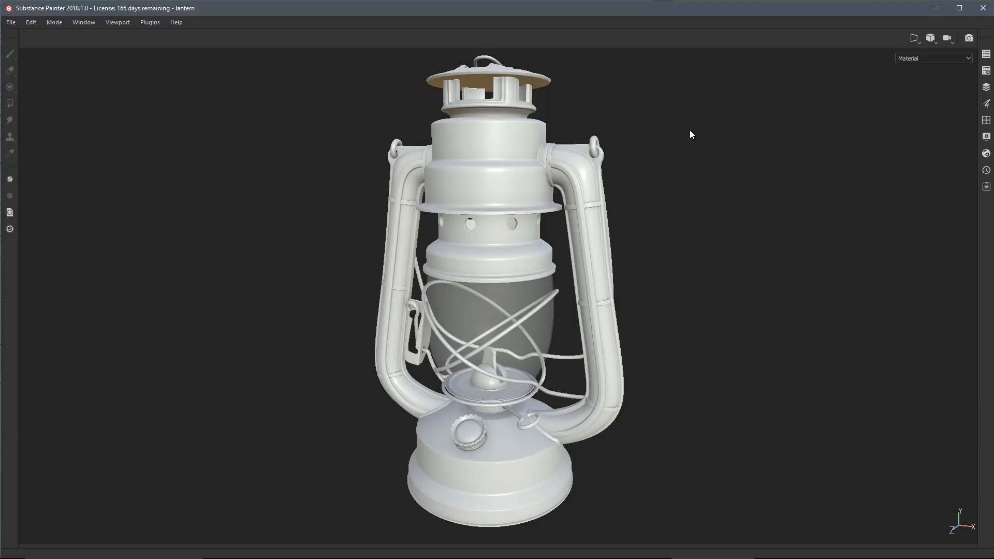
# Isolate the base1 texture set in the viewport and frame the lantern base.
pyautogui.click(986, 54)
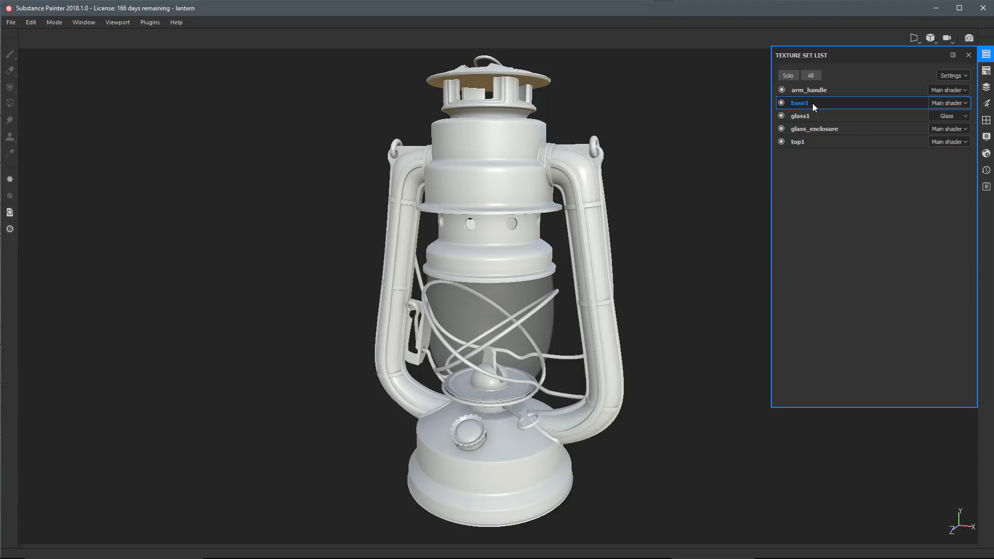
pyautogui.click(788, 76)
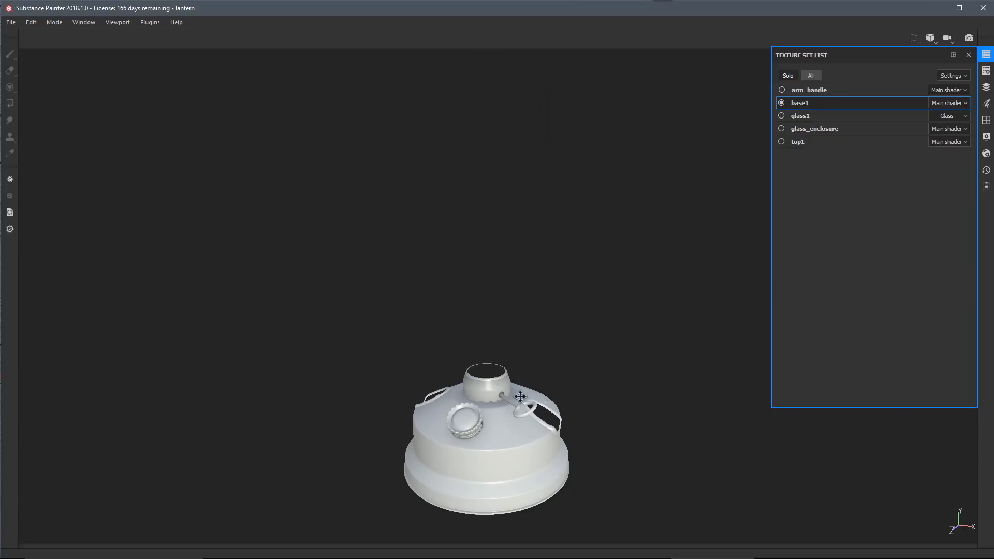
pyautogui.keyDown('alt'); pyautogui.moveTo(520, 396); pyautogui.dragTo(523, 272, button='middle'); pyautogui.keyUp('alt')
pyautogui.keyDown('alt'); pyautogui.moveTo(488, 284); pyautogui.dragTo(569, 377, button='right'); pyautogui.keyUp('alt')
pyautogui.keyDown('alt'); pyautogui.moveTo(570, 377); pyautogui.dragTo(561, 368, button='middle'); pyautogui.keyUp('alt')
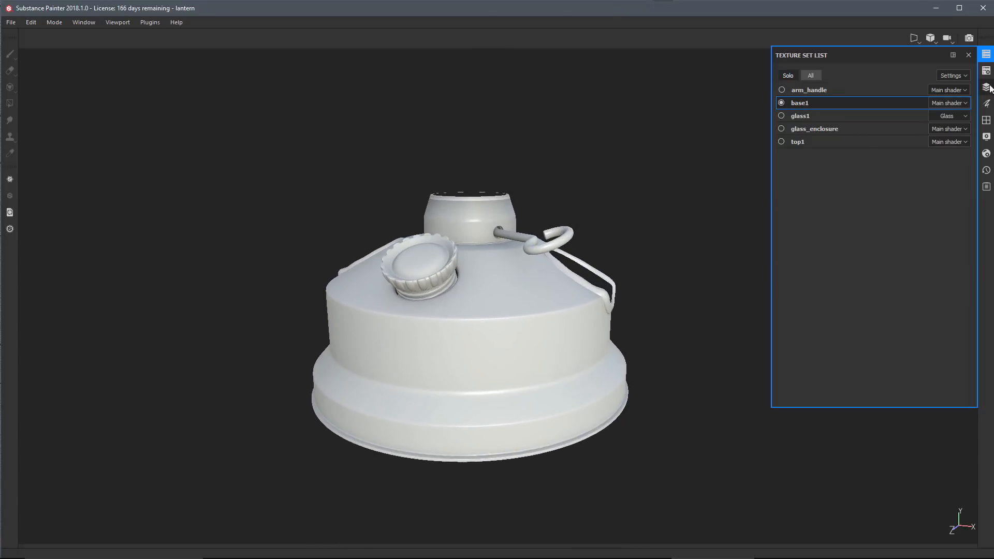
pyautogui.click(967, 54)
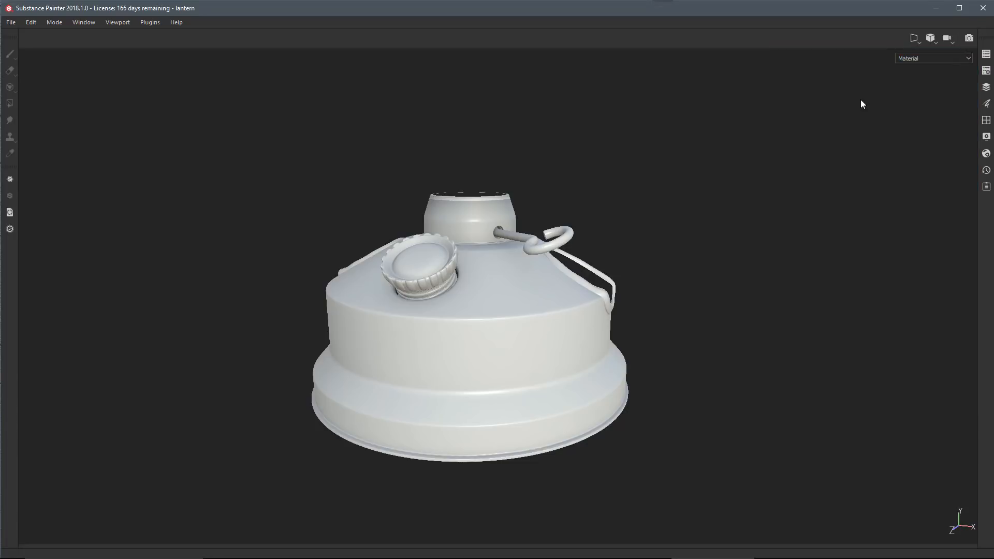
# Dock the Layers panel beside the viewport with the Properties panel docked beneath it.
pyautogui.click(986, 87)
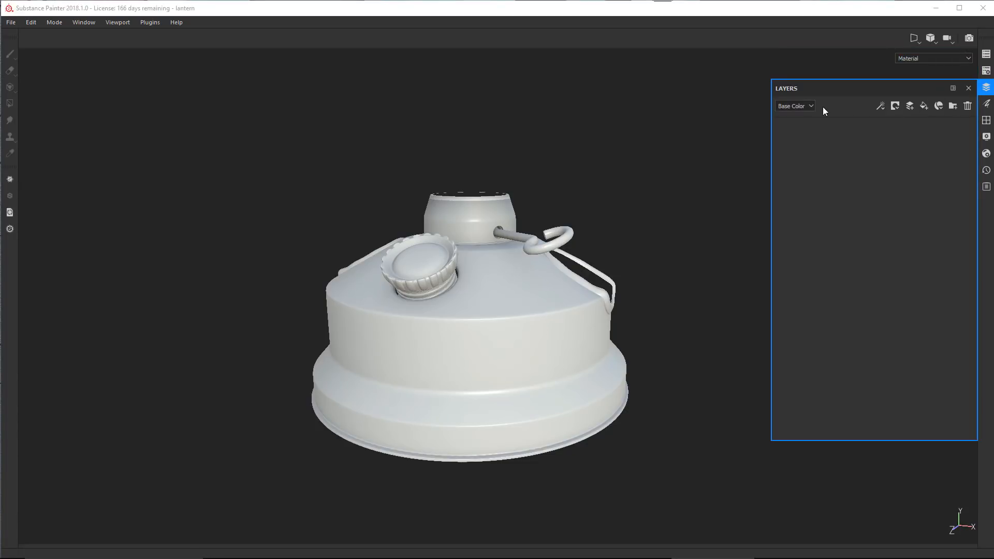
pyautogui.click(952, 88)
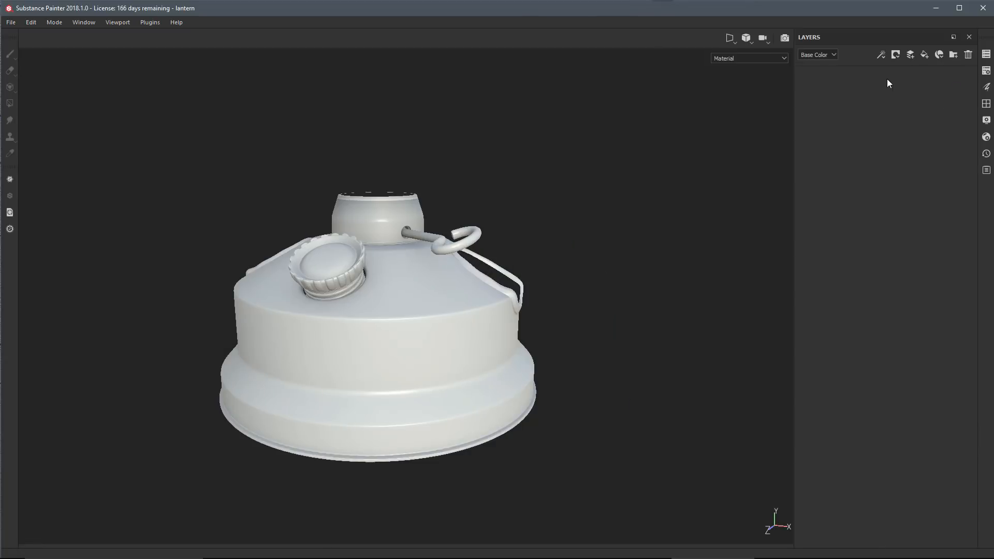
pyautogui.click(986, 86)
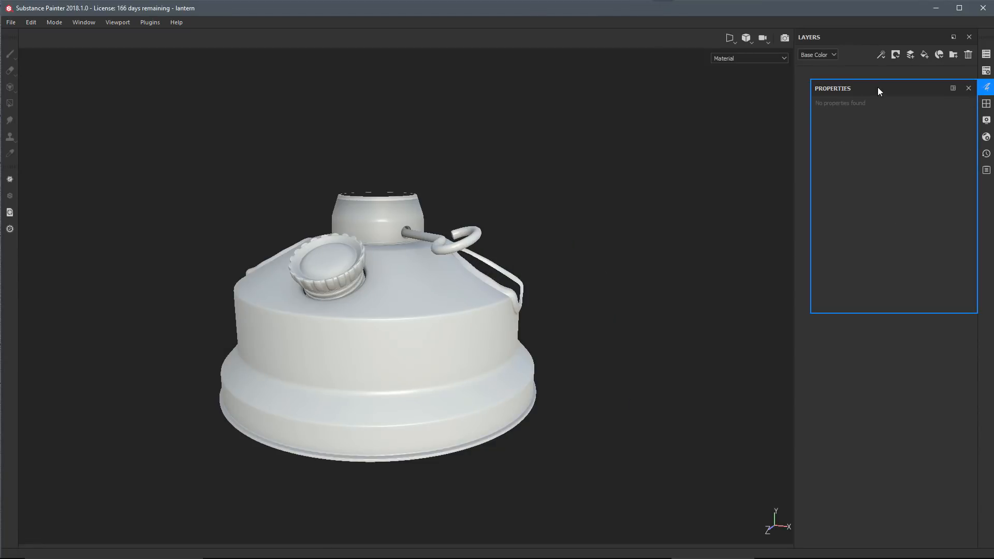
pyautogui.moveTo(877, 87); pyautogui.dragTo(889, 483)
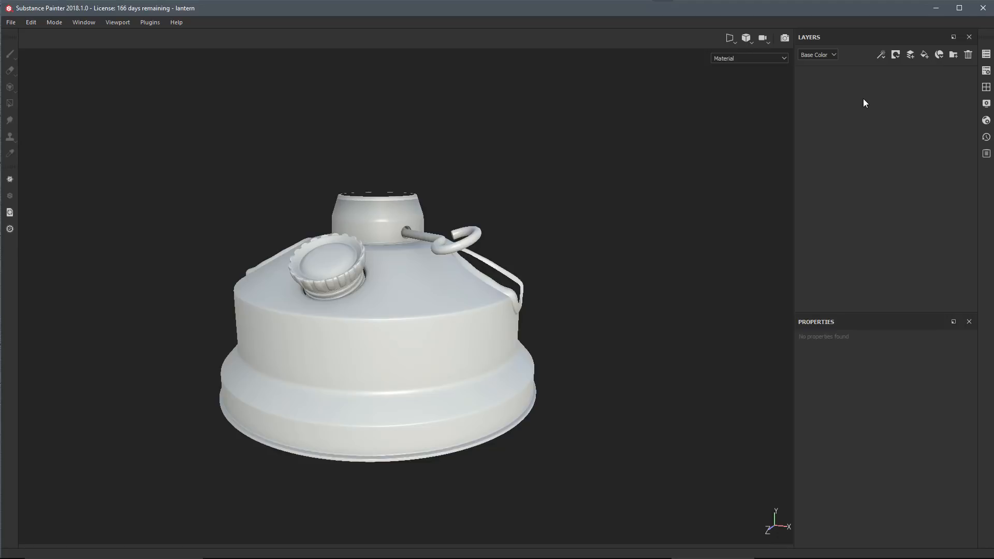
# Add a fill layer to the lantern base and disable its height and normal channels.
pyautogui.click(925, 55)
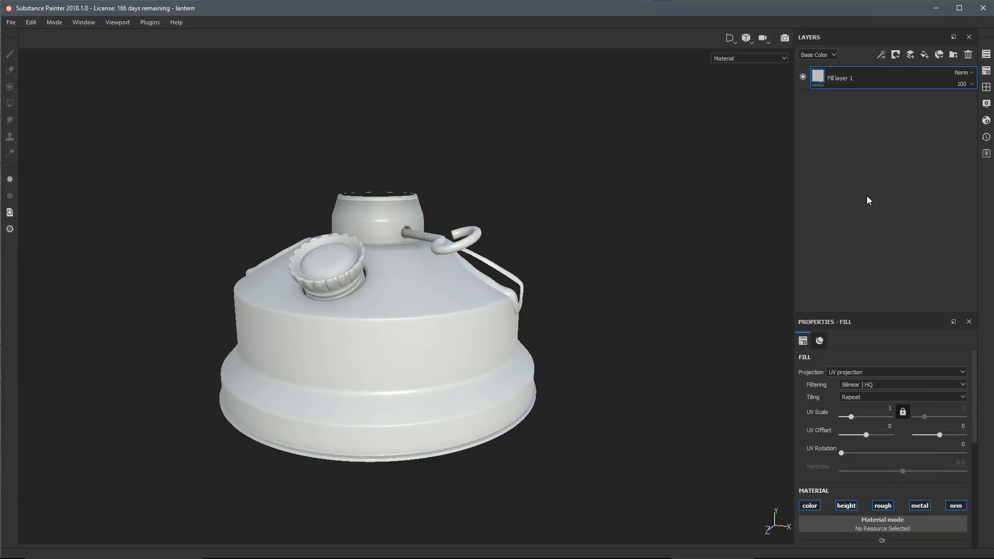
pyautogui.keyDown('alt'); pyautogui.moveTo(454, 303); pyautogui.dragTo(487, 295, button='middle'); pyautogui.keyUp('alt')
pyautogui.scroll(1, 481, 294)
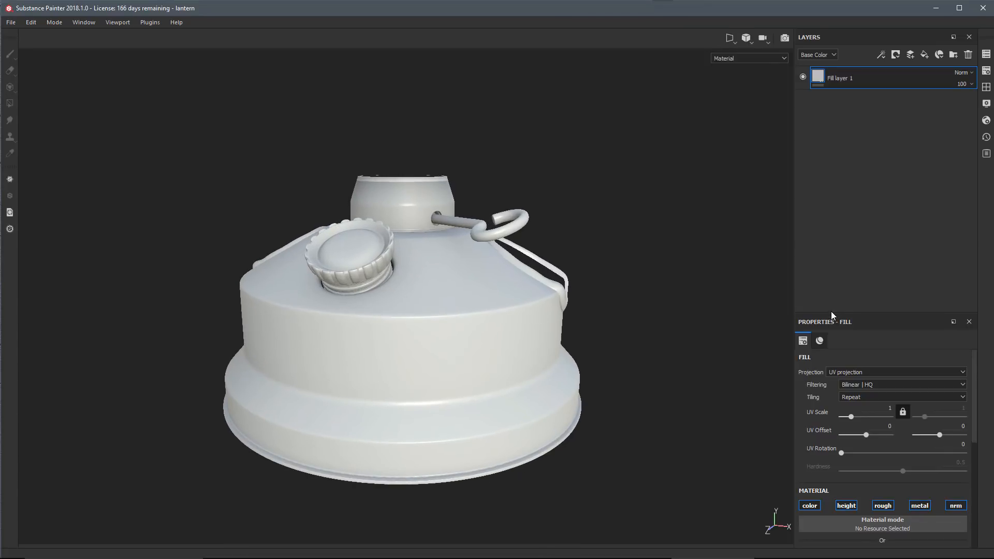
pyautogui.moveTo(831, 311); pyautogui.dragTo(826, 136)
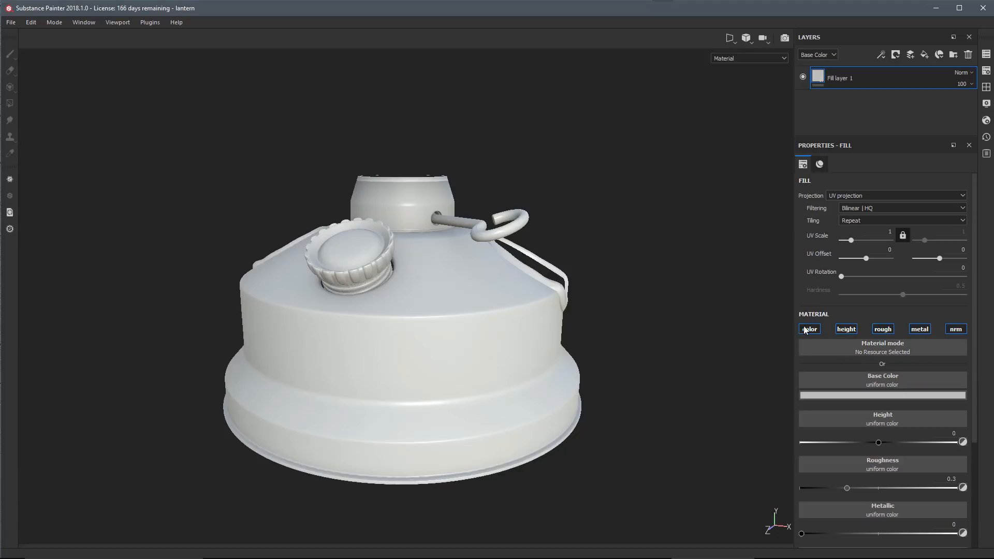
pyautogui.click(846, 329)
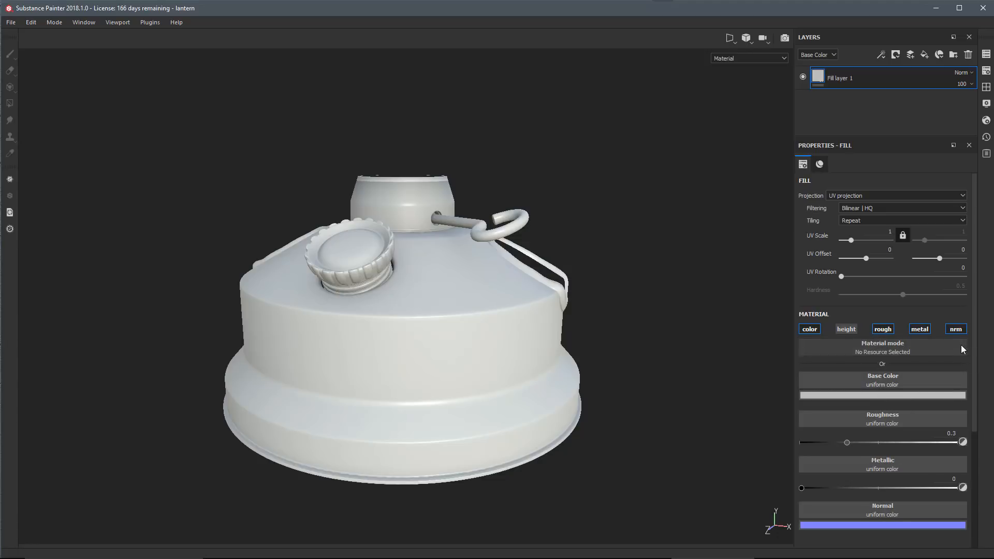
pyautogui.click(956, 329)
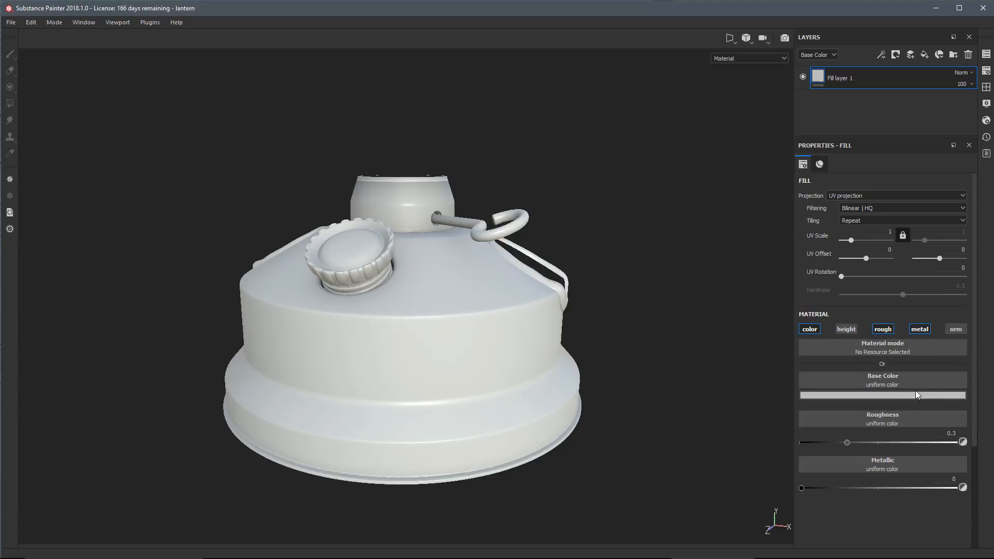
# Set the fill layer's base color to dark blue, about RGB 0.018, 0.058, 0.117.
pyautogui.click(812, 396)
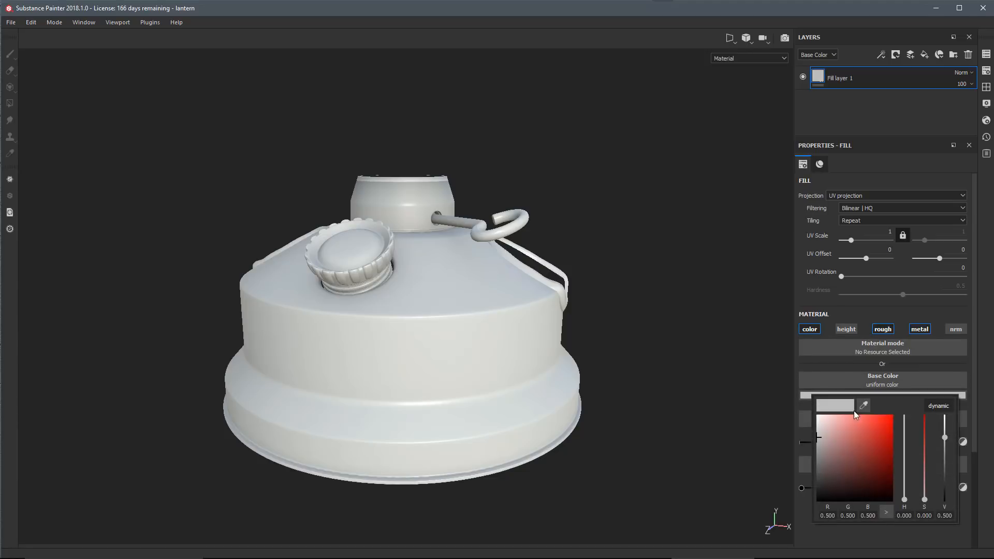
pyautogui.click(857, 450)
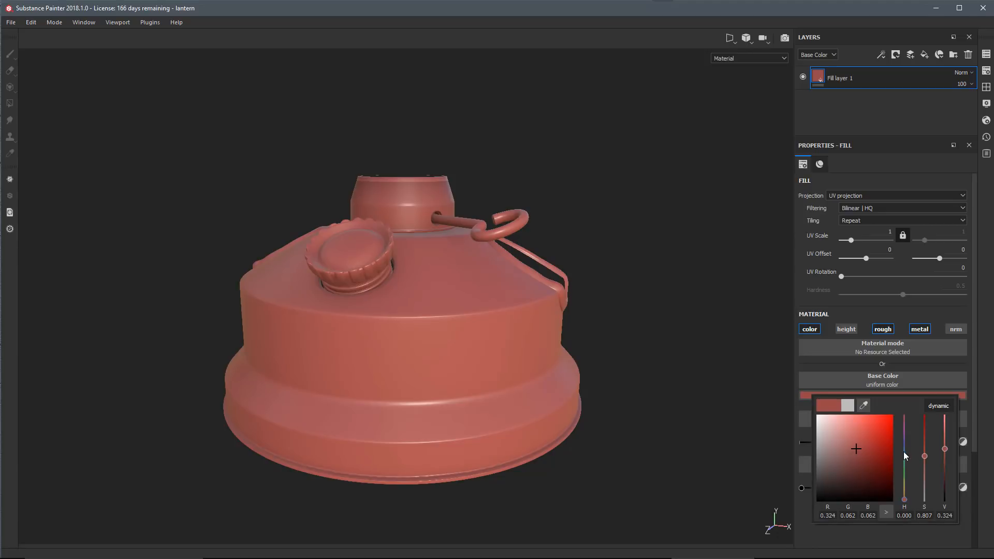
pyautogui.click(904, 450)
pyautogui.moveTo(857, 449); pyautogui.dragTo(867, 455)
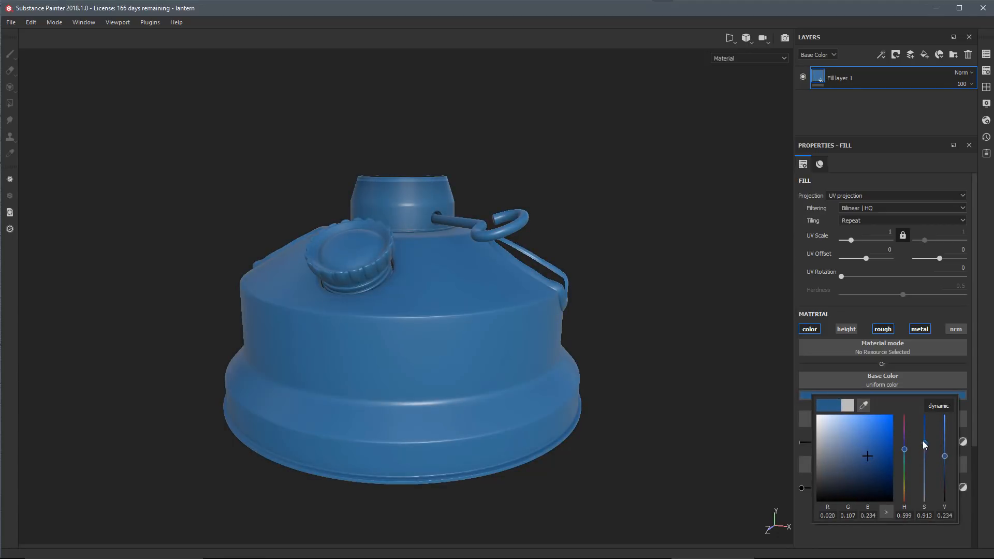
pyautogui.moveTo(924, 443); pyautogui.dragTo(924, 451)
pyautogui.click(945, 468)
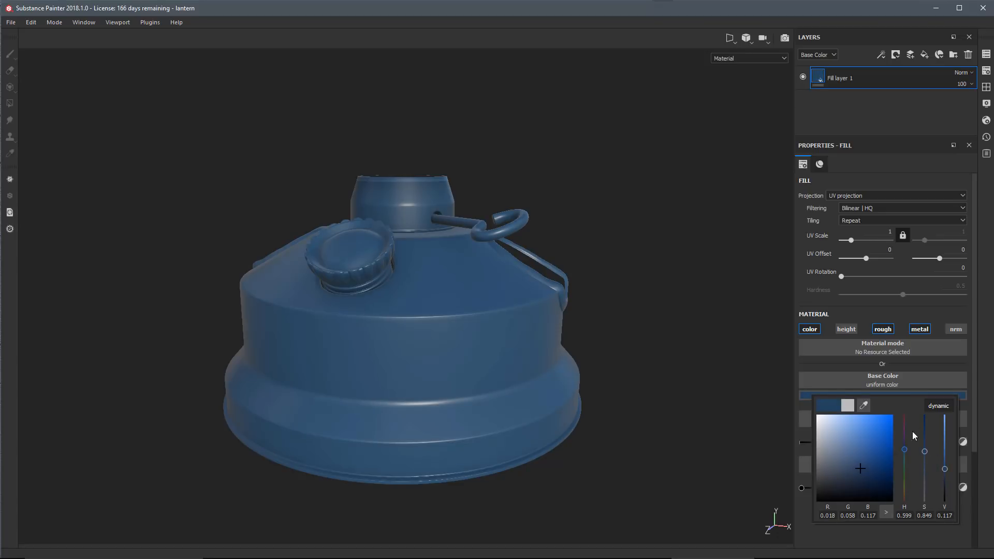
pyautogui.click(811, 529)
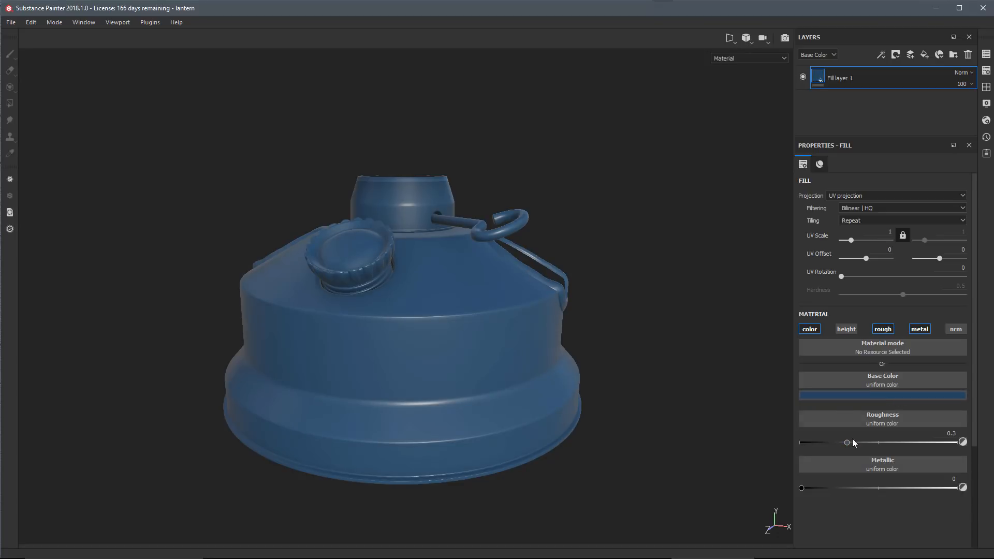
# Try high and low roughness on the blue fill layer and set it to about 0.41.
pyautogui.moveTo(849, 442)
pyautogui.mouseDown()
pyautogui.moveTo(938, 446)
pyautogui.moveTo(889, 445)
pyautogui.moveTo(920, 445)
pyautogui.mouseUp()
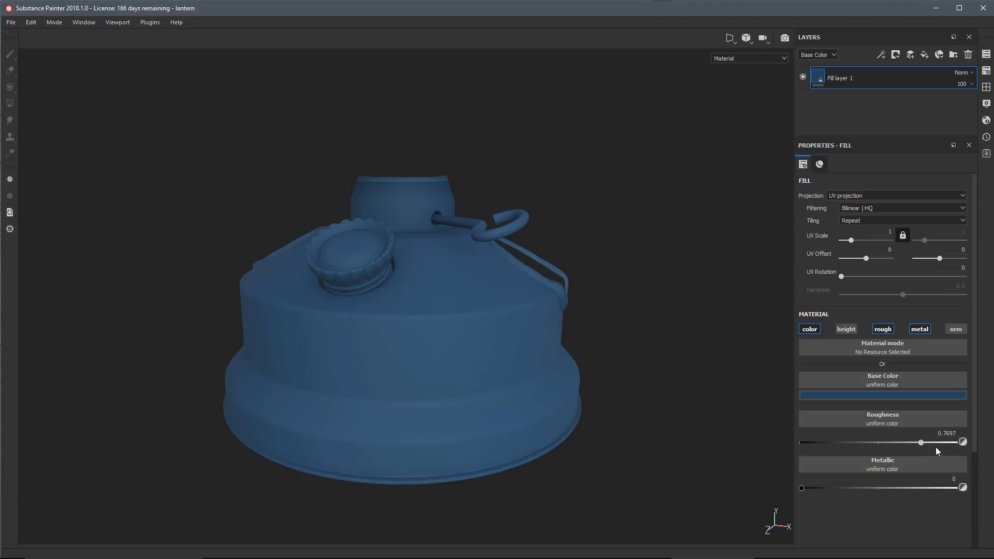
pyautogui.moveTo(921, 442); pyautogui.dragTo(810, 442)
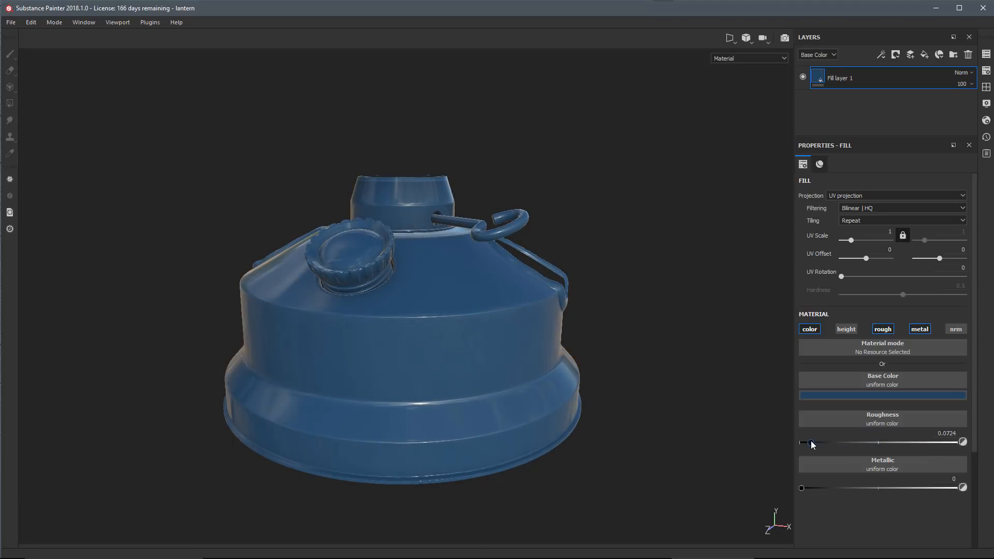
pyautogui.keyDown('alt'); pyautogui.moveTo(461, 336); pyautogui.dragTo(465, 361); pyautogui.keyUp('alt')
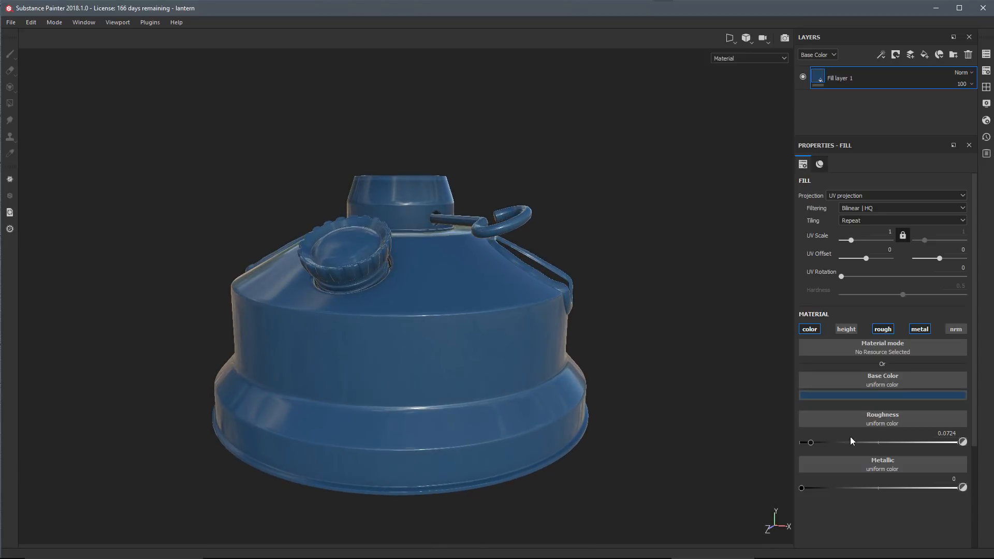
pyautogui.moveTo(810, 442); pyautogui.dragTo(864, 447)
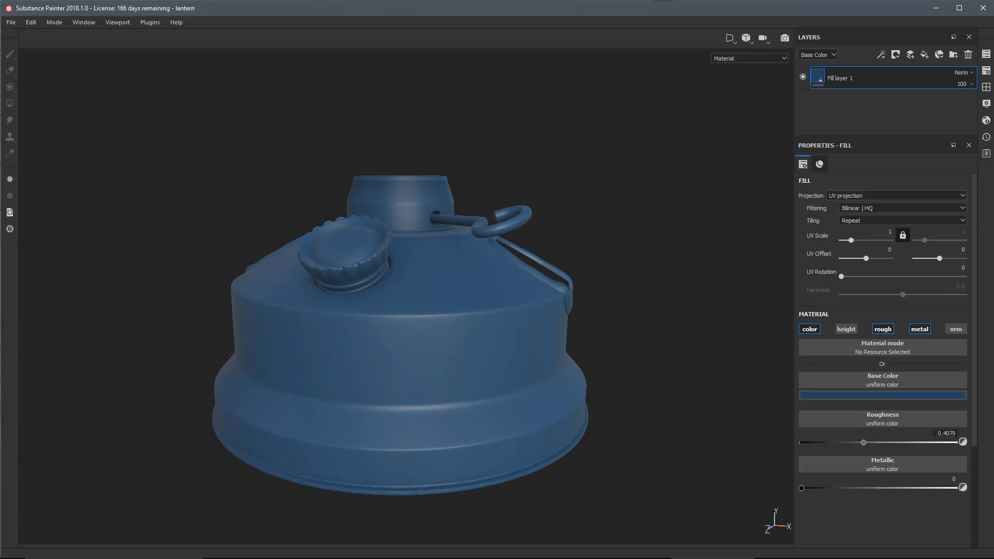
pyautogui.keyDown('alt'); pyautogui.moveTo(605, 392); pyautogui.dragTo(630, 321); pyautogui.keyUp('alt')
# Rename the blue fill layer as "base".
pyautogui.doubleClick(853, 77)
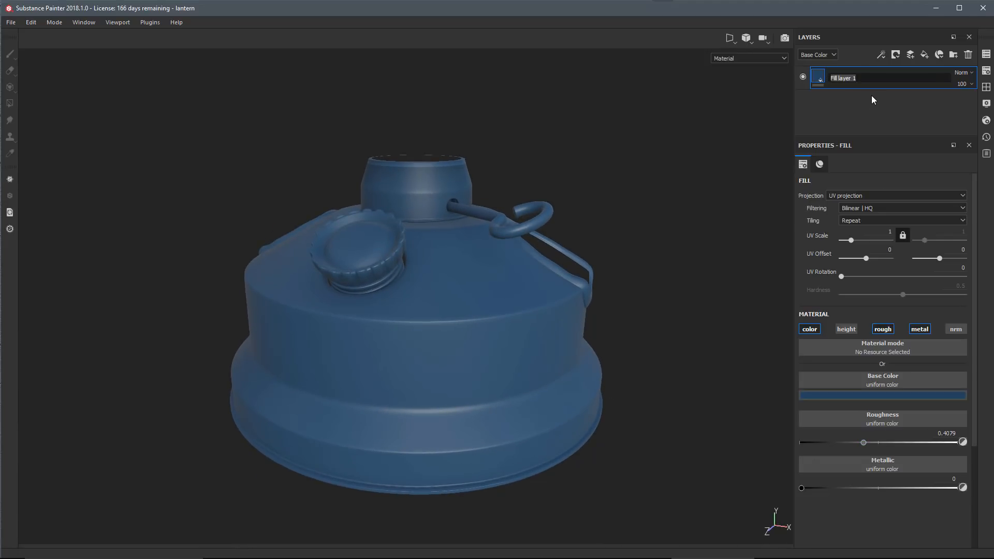
pyautogui.write('base')
pyautogui.press('Return')
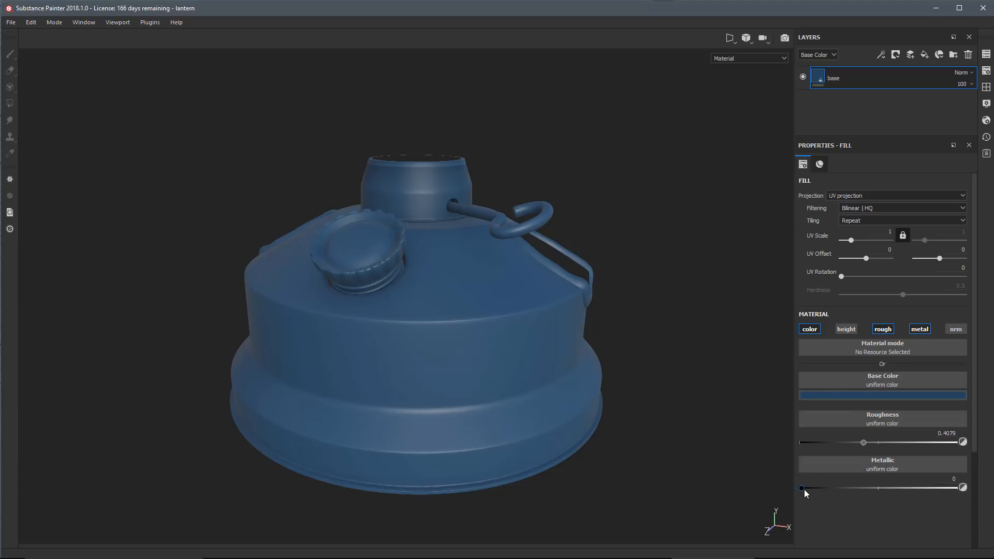
# Adjust the base layer's roughness to about 0.45 while viewing the Roughness channel, and return to the Material view.
pyautogui.keyDown('alt'); pyautogui.moveTo(590, 369); pyautogui.dragTo(604, 354); pyautogui.keyUp('alt')
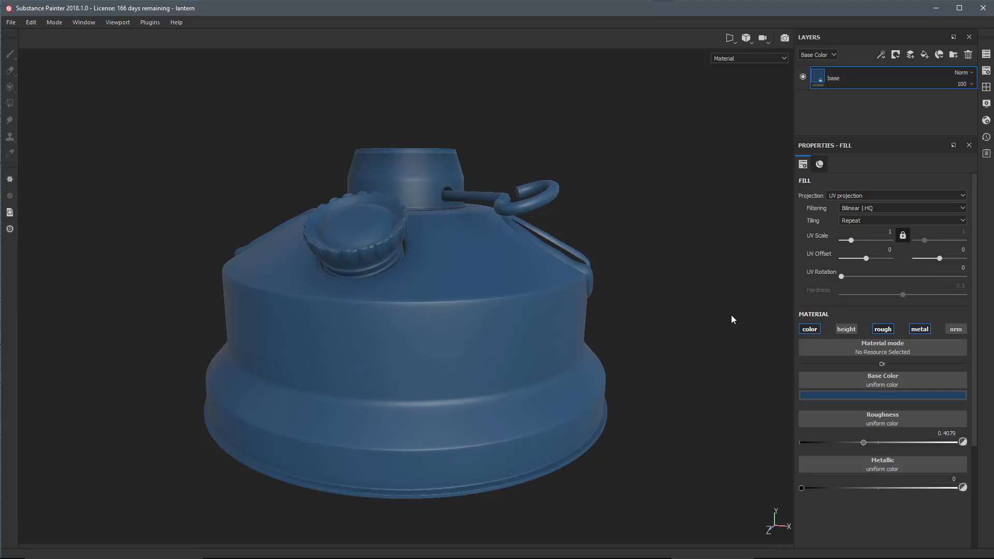
pyautogui.keyDown('alt'); pyautogui.moveTo(508, 345); pyautogui.dragTo(529, 363, button='right'); pyautogui.keyUp('alt')
pyautogui.keyDown('alt'); pyautogui.moveTo(529, 363); pyautogui.dragTo(531, 353, button='middle'); pyautogui.keyUp('alt')
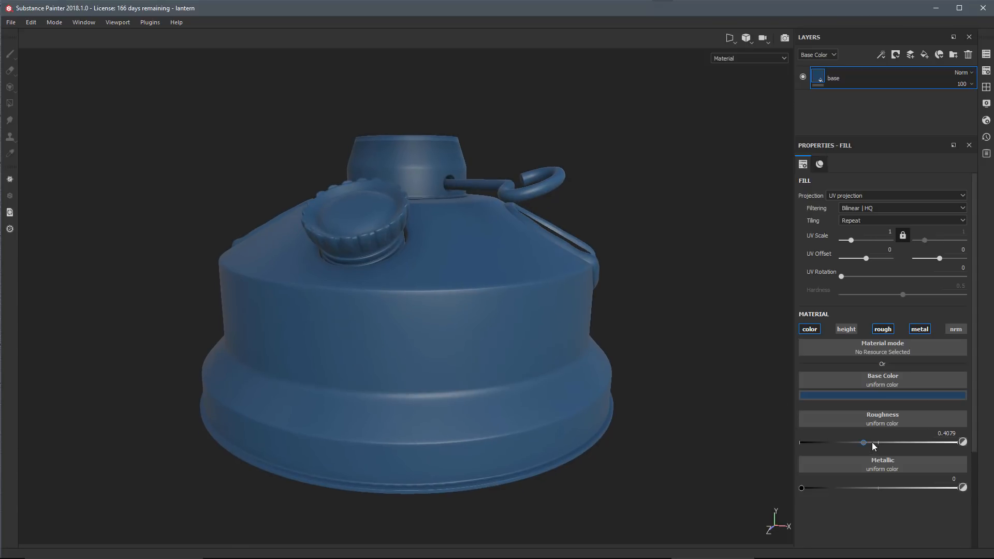
pyautogui.moveTo(873, 443); pyautogui.dragTo(857, 442)
pyautogui.press('c')
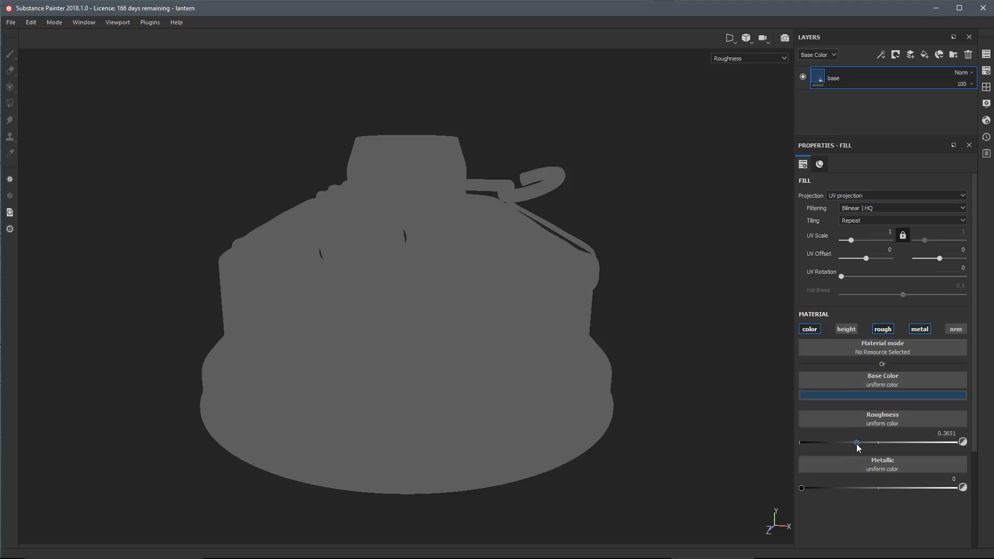
pyautogui.moveTo(856, 443)
pyautogui.mouseDown()
pyautogui.moveTo(910, 442)
pyautogui.moveTo(781, 445)
pyautogui.moveTo(978, 452)
pyautogui.moveTo(871, 450)
pyautogui.mouseUp()
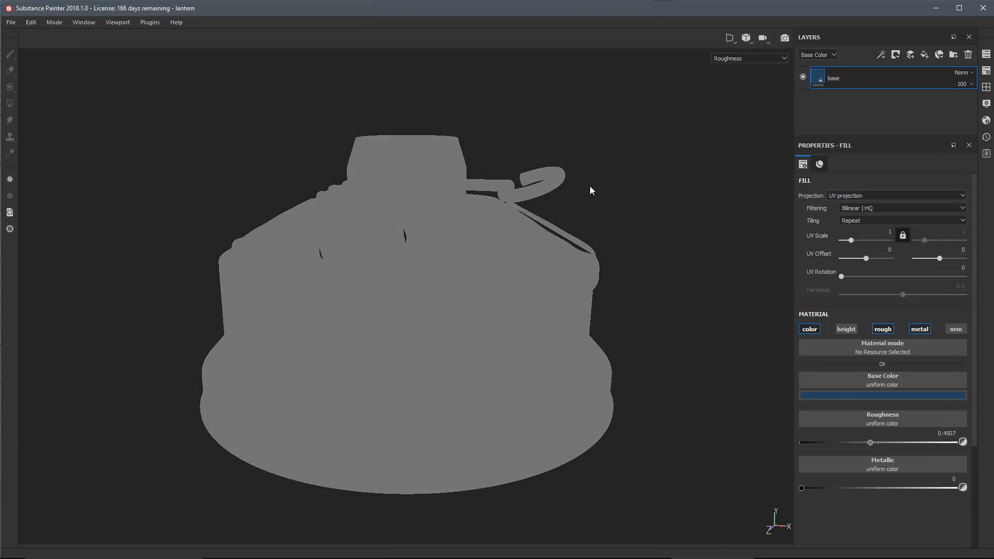
pyautogui.press('m')
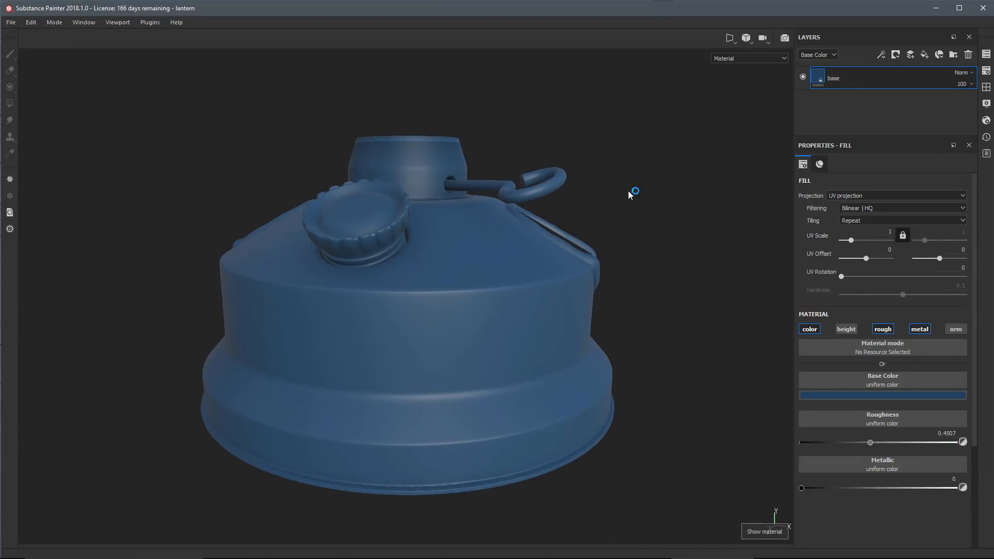
# Add a second fill layer above the base layer and name it "rough".
pyautogui.click(924, 54)
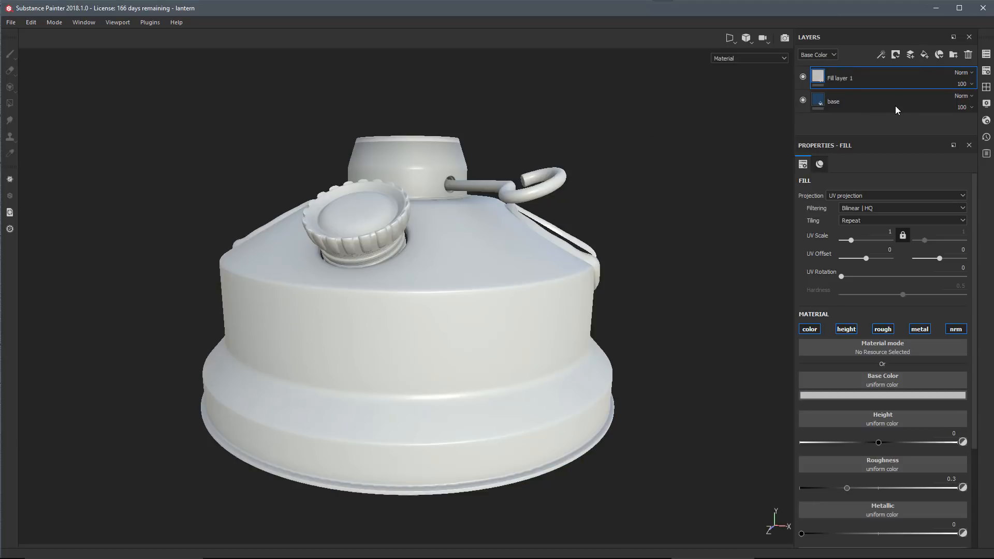
pyautogui.doubleClick(843, 78)
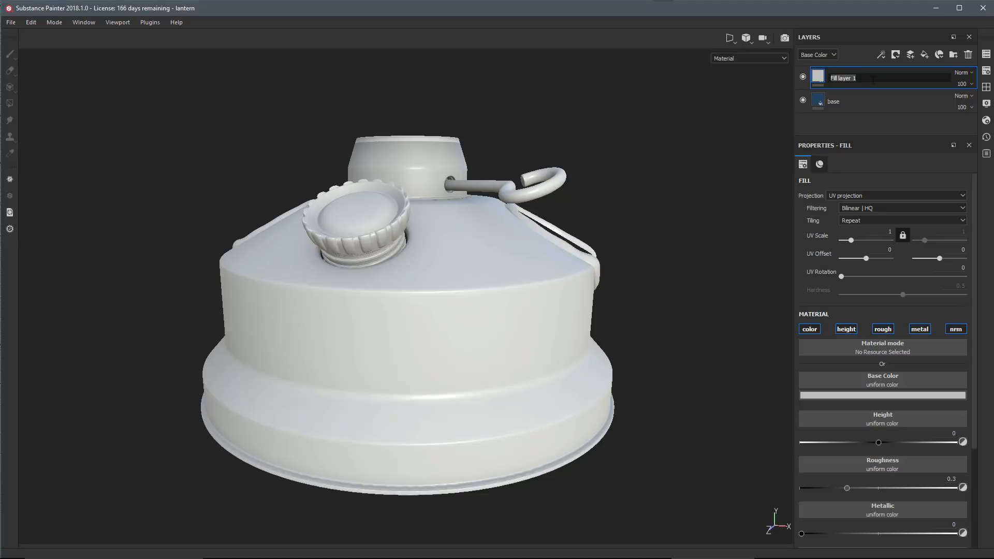
pyautogui.write('rough')
pyautogui.press('Return')
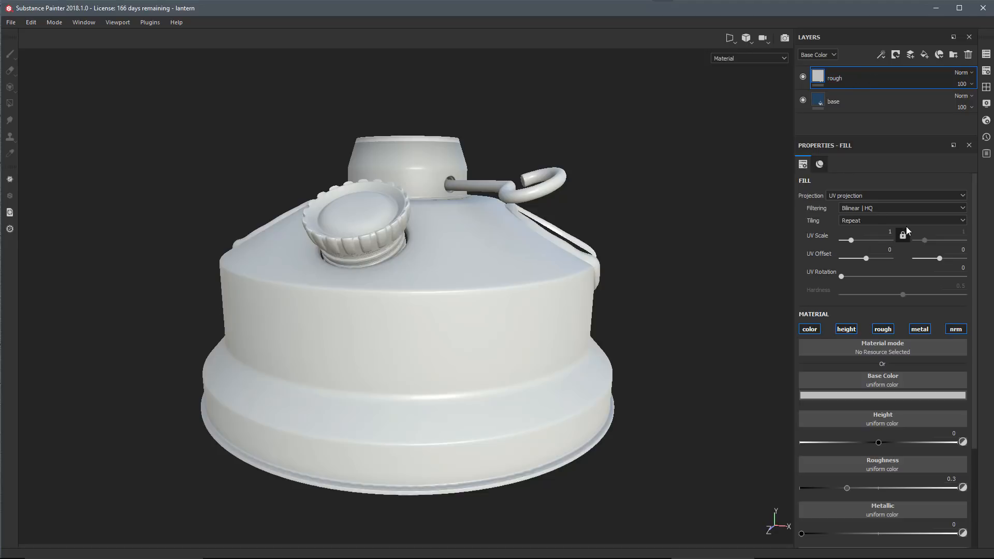
# Disable the color, height, metal and normal channels on the rough layer, keeping only roughness.
pyautogui.click(812, 330)
pyautogui.click(846, 329)
pyautogui.click(920, 329)
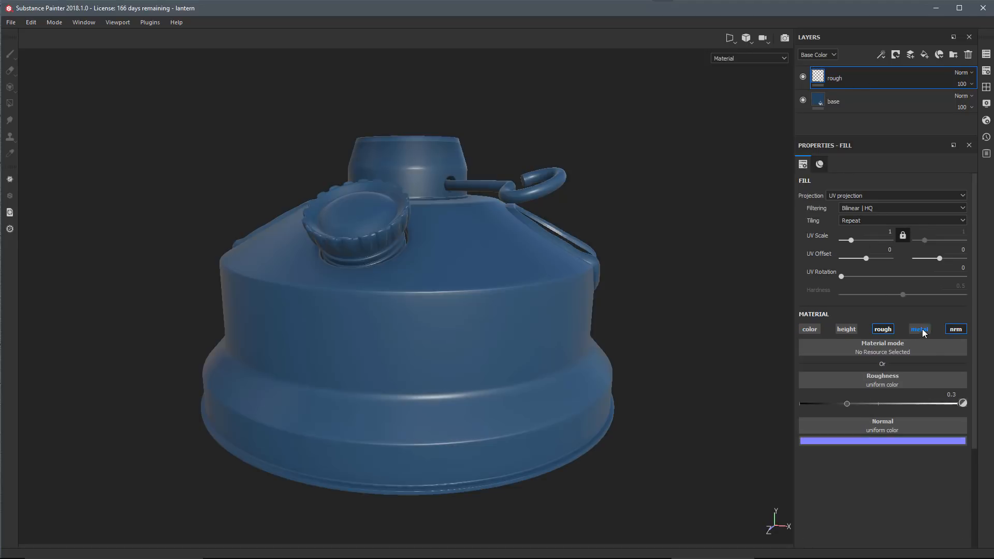
pyautogui.click(954, 330)
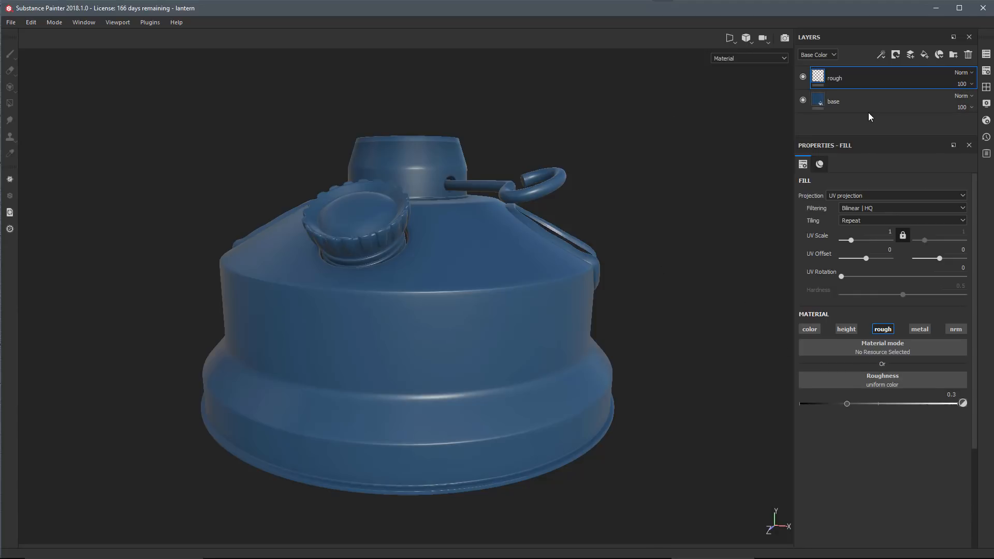
# Add a black mask to the rough layer and select that mask for editing.
pyautogui.rightClick(857, 78)
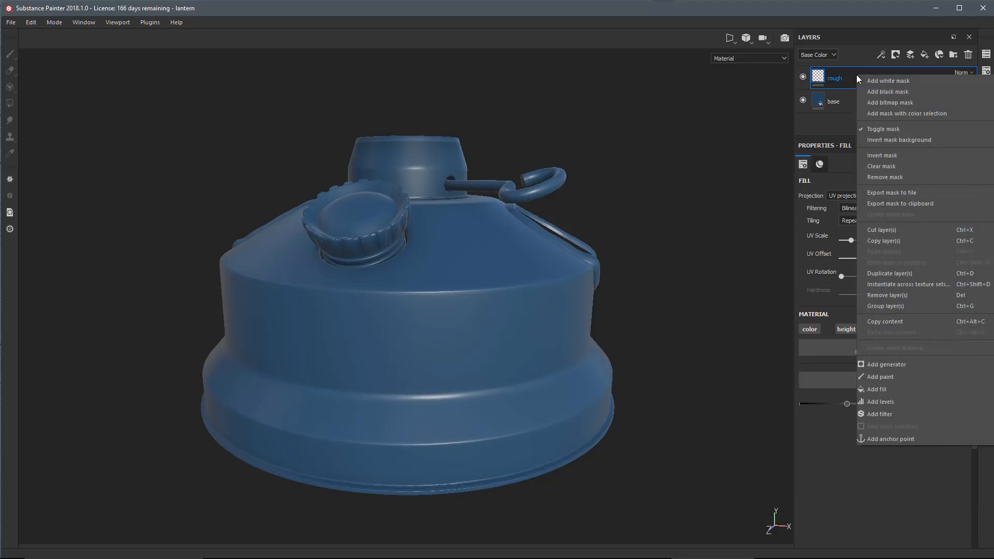
pyautogui.click(883, 92)
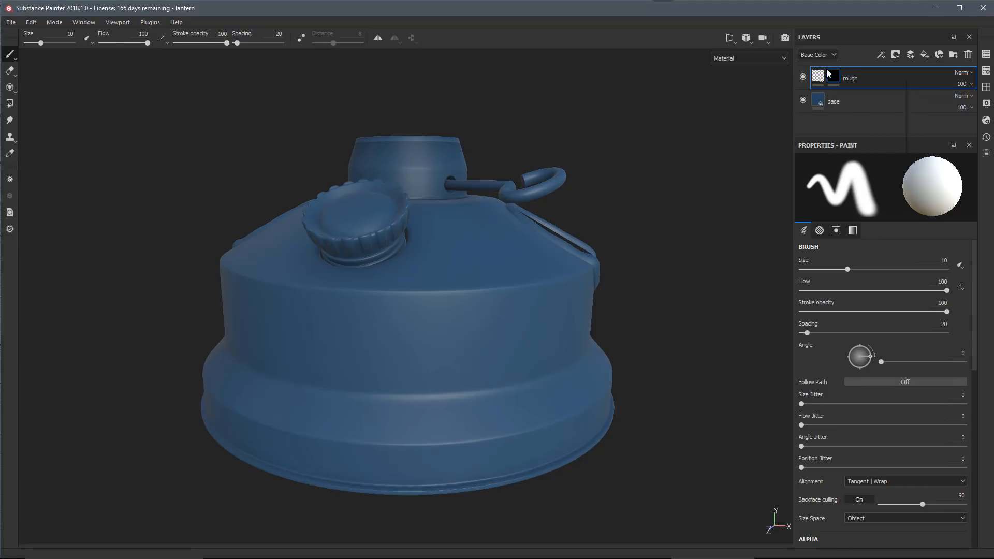
pyautogui.moveTo(833, 81)
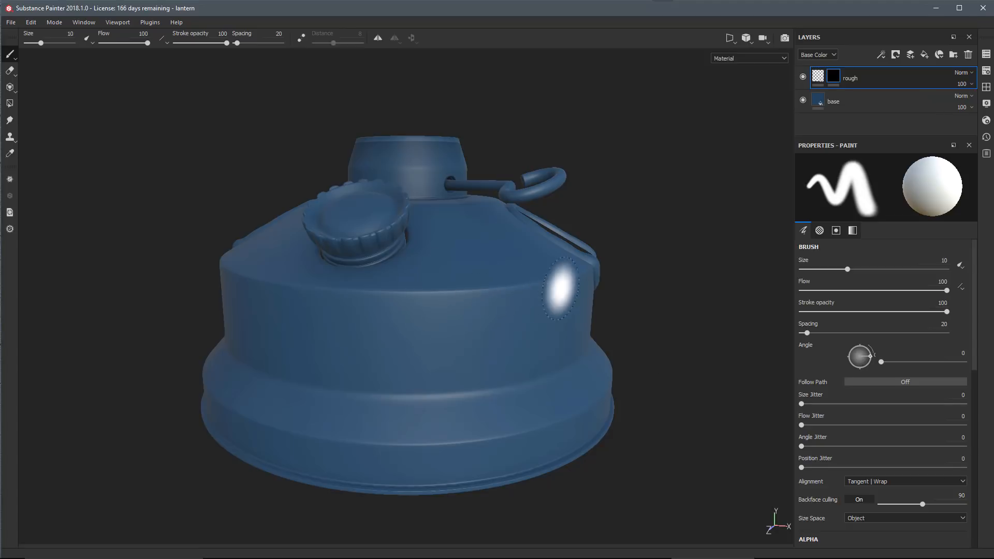
pyautogui.click(819, 78)
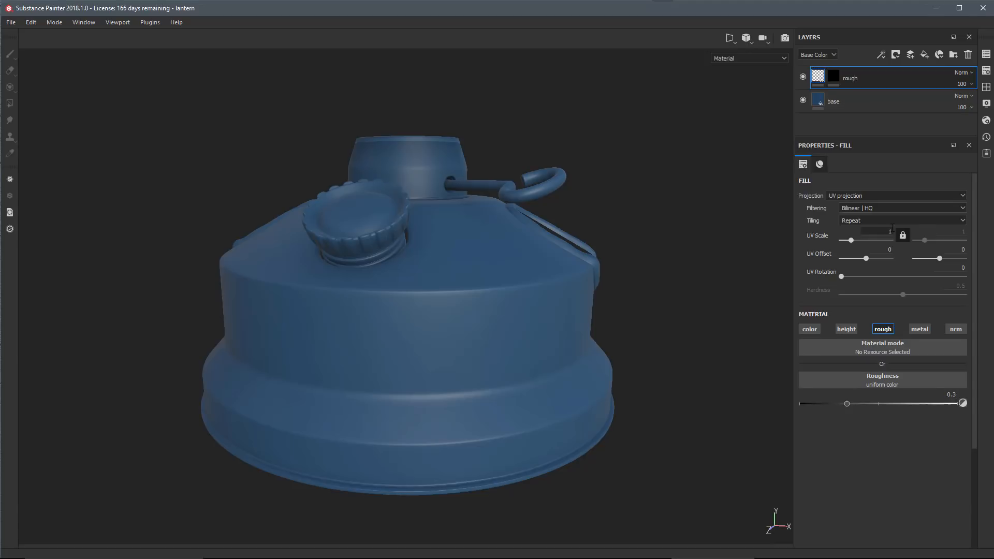
pyautogui.click(834, 77)
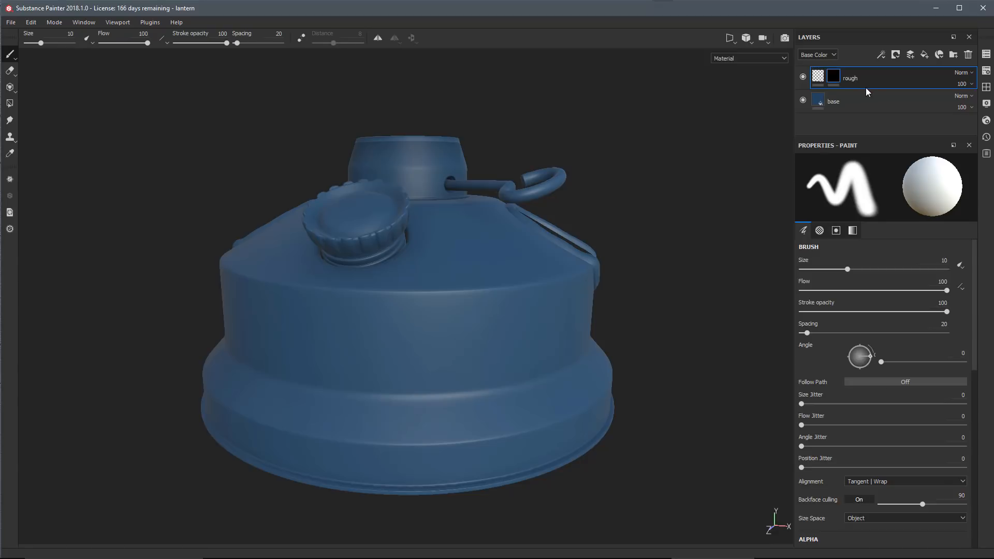
# Add a generator to the rough layer's mask and choose MG Dirt for it.
pyautogui.click(880, 55)
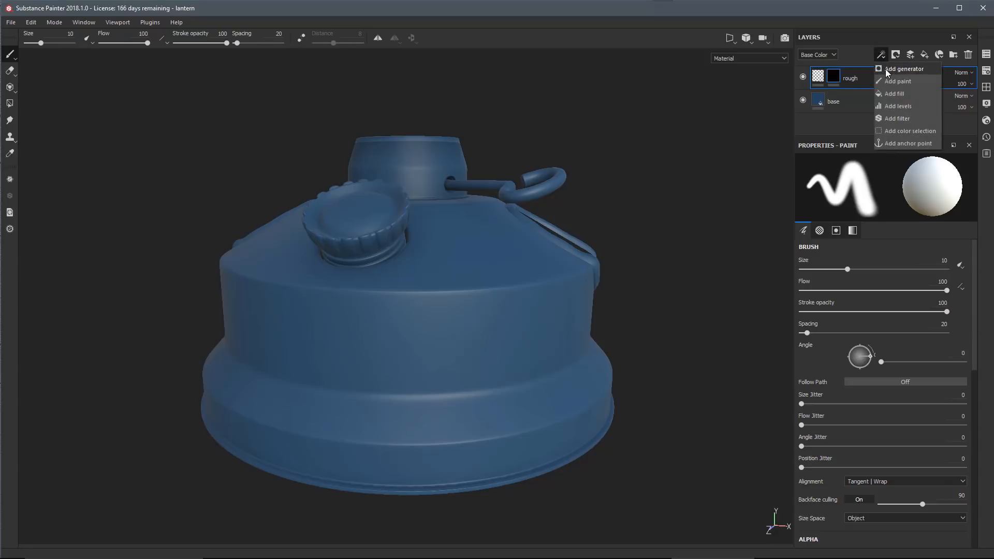
pyautogui.click(886, 69)
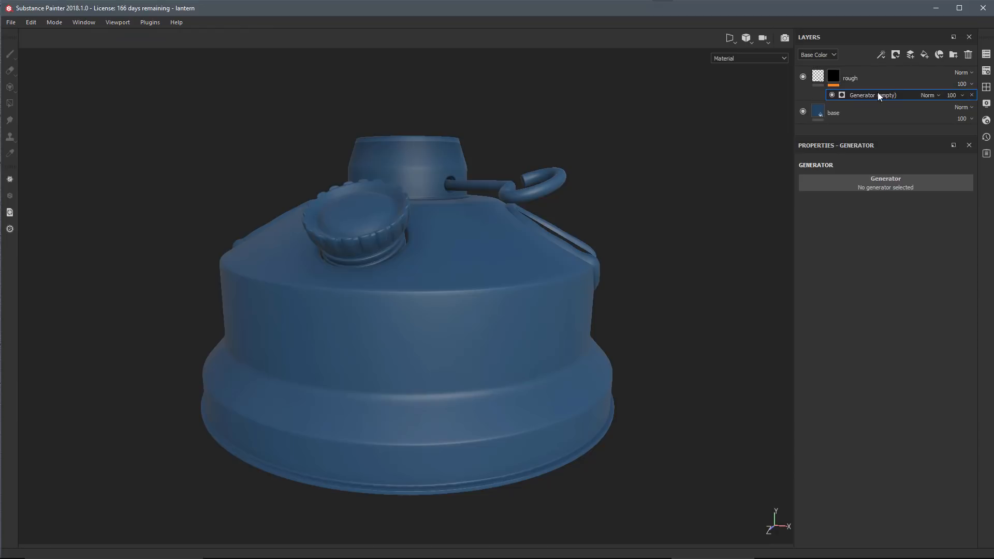
pyautogui.click(816, 185)
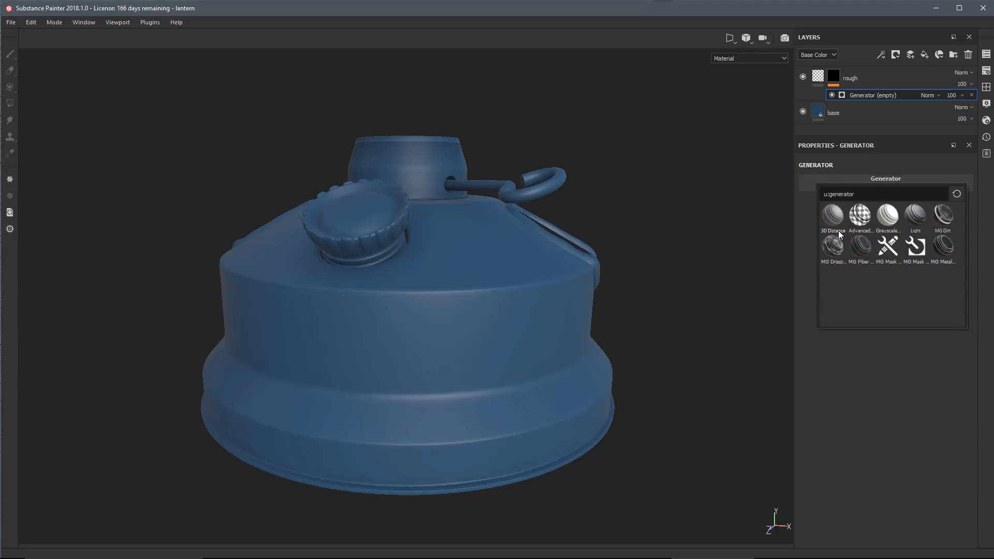
pyautogui.click(939, 213)
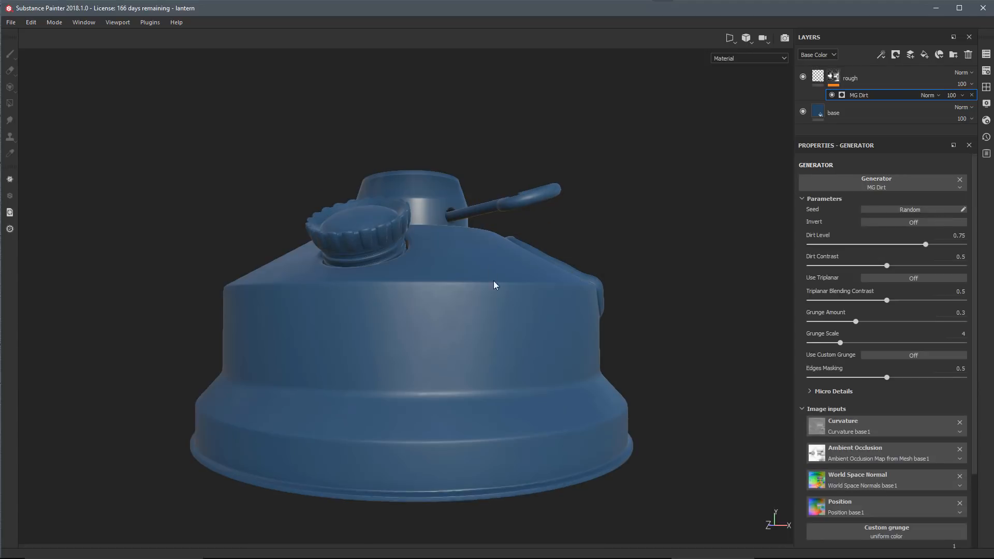
# Examine the dirt's effect on the lantern base under changing light and in the Roughness channel, and return to the Material view.
pyautogui.keyDown('alt'); pyautogui.moveTo(492, 284); pyautogui.dragTo(514, 318); pyautogui.keyUp('alt')
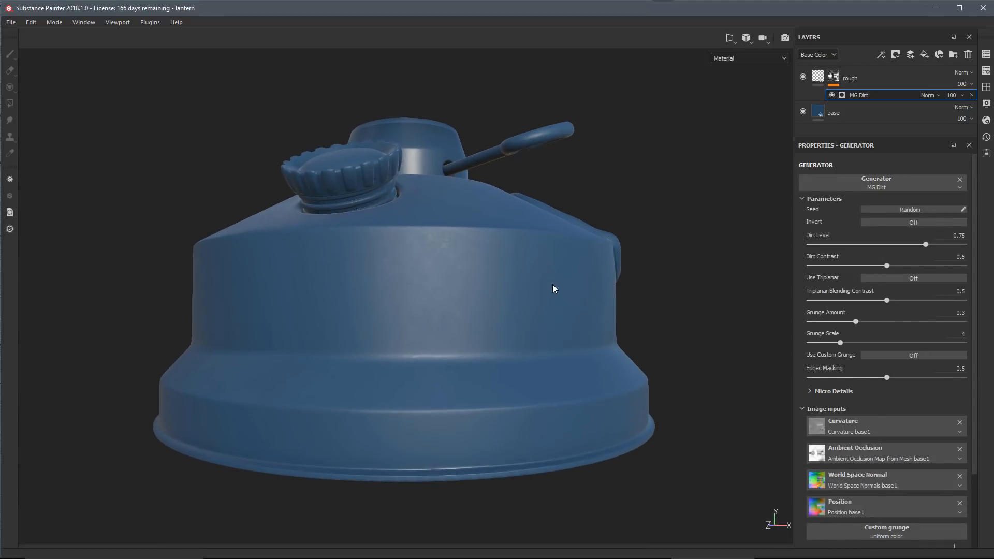
pyautogui.moveTo(536, 302)
pyautogui.keyDown('shift'); pyautogui.mouseDown(button='right')
pyautogui.moveTo(526, 296)
pyautogui.moveTo(542, 296)
pyautogui.moveTo(545, 308)
pyautogui.moveTo(528, 295)
pyautogui.moveTo(535, 310)
pyautogui.mouseUp(button='right'); pyautogui.keyUp('shift')
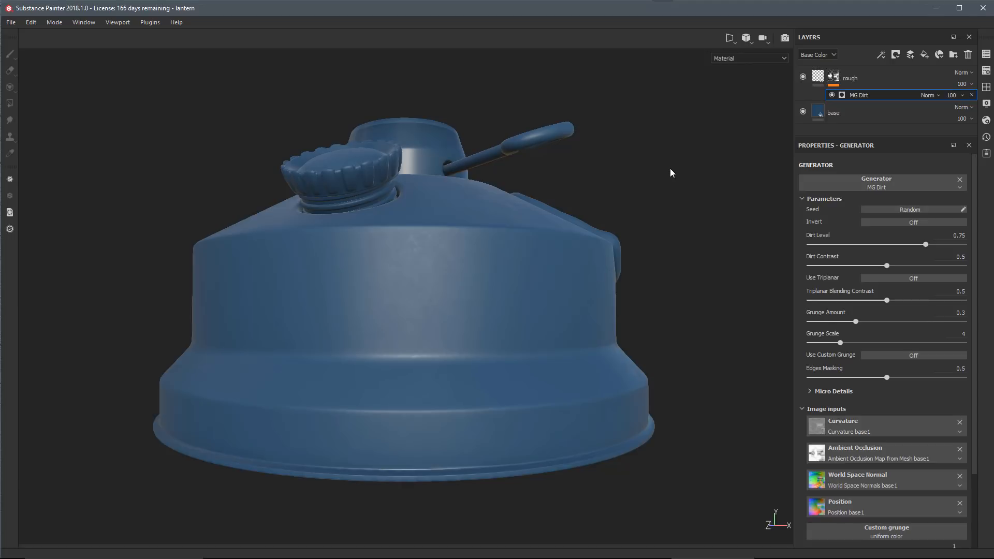
pyautogui.press('c')
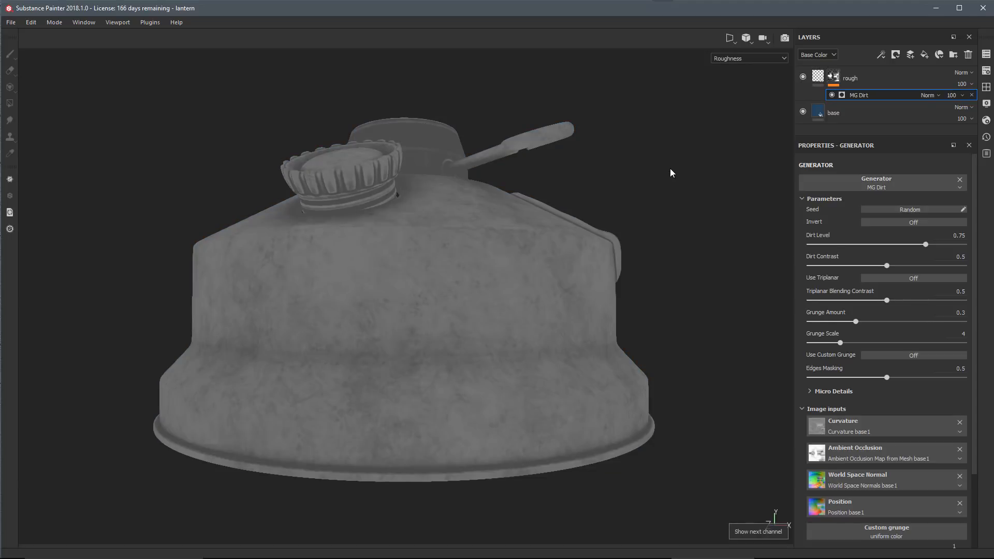
pyautogui.keyDown('alt'); pyautogui.moveTo(510, 180); pyautogui.dragTo(534, 273); pyautogui.keyUp('alt')
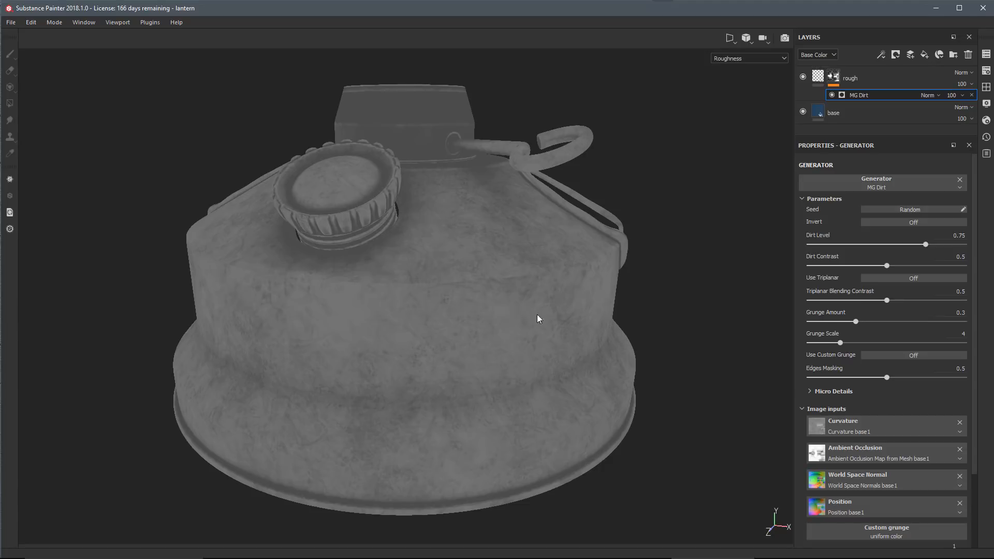
pyautogui.keyDown('alt'); pyautogui.moveTo(458, 274); pyautogui.dragTo(487, 295); pyautogui.keyUp('alt')
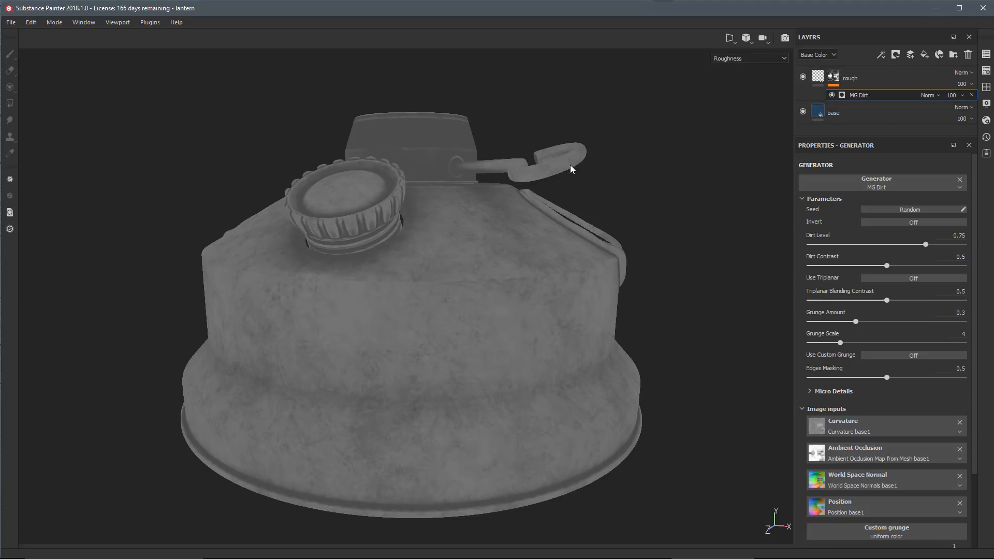
pyautogui.press('m')
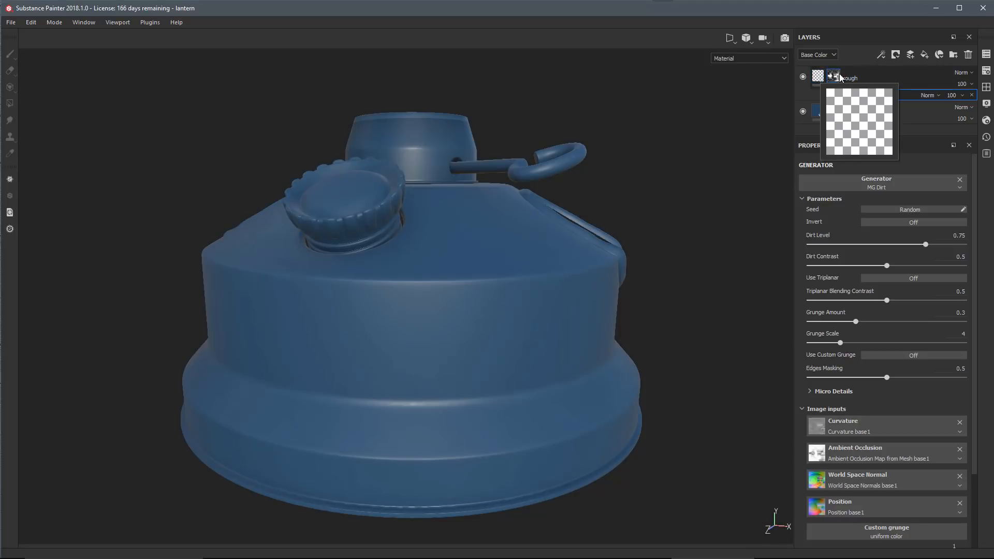
# Display the rough layer's mask on the model and set MG Dirt's Dirt Level to 0.73 and Grunge Amount to 0.35.
pyautogui.moveTo(837, 76)
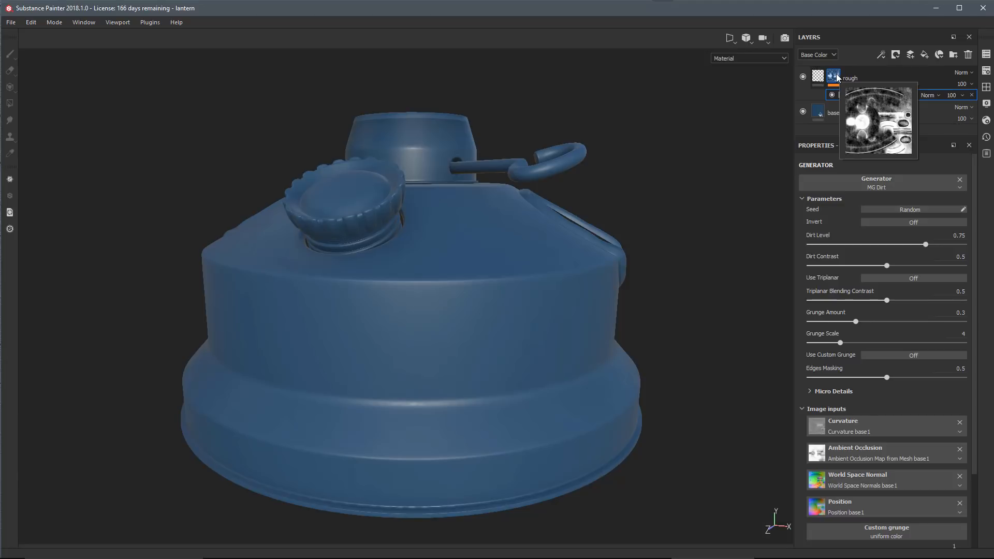
pyautogui.keyDown('alt'); pyautogui.click(835, 77); pyautogui.keyUp('alt')
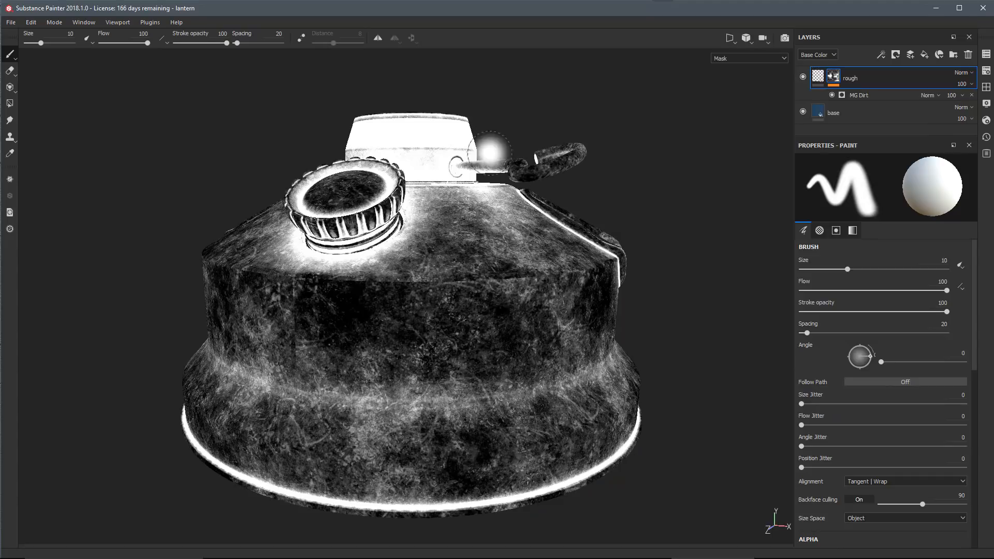
pyautogui.click(859, 93)
pyautogui.moveTo(904, 242)
pyautogui.mouseDown()
pyautogui.moveTo(892, 246)
pyautogui.moveTo(923, 246)
pyautogui.mouseUp()
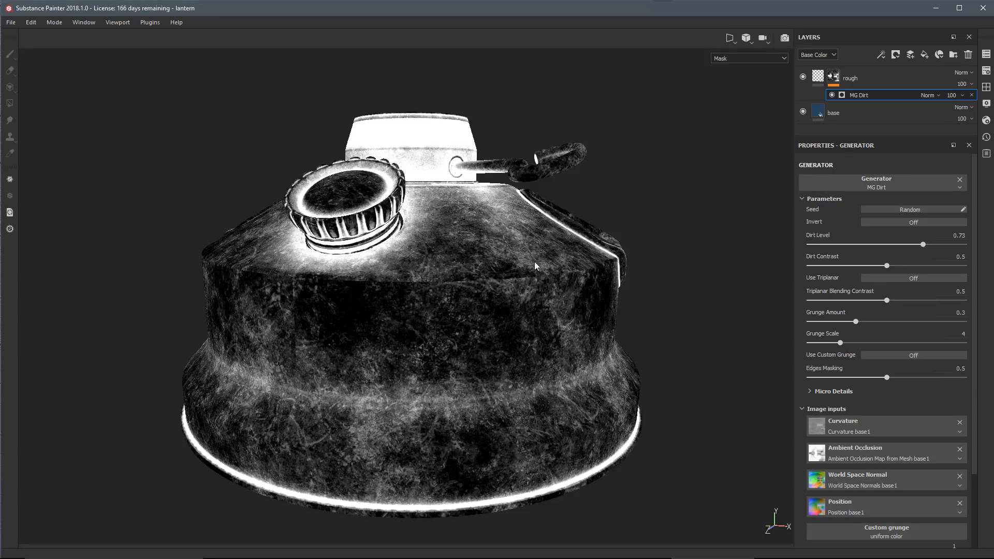
pyautogui.moveTo(855, 321)
pyautogui.mouseDown()
pyautogui.moveTo(869, 323)
pyautogui.moveTo(862, 328)
pyautogui.mouseUp()
# Enable Use Triplanar on the MG Dirt generator to hide the texture seam on the front of the base.
pyautogui.keyDown('alt'); pyautogui.moveTo(307, 317); pyautogui.dragTo(387, 290, button='middle'); pyautogui.keyUp('alt')
pyautogui.keyDown('alt'); pyautogui.moveTo(386, 291); pyautogui.dragTo(451, 222, button='right'); pyautogui.keyUp('alt')
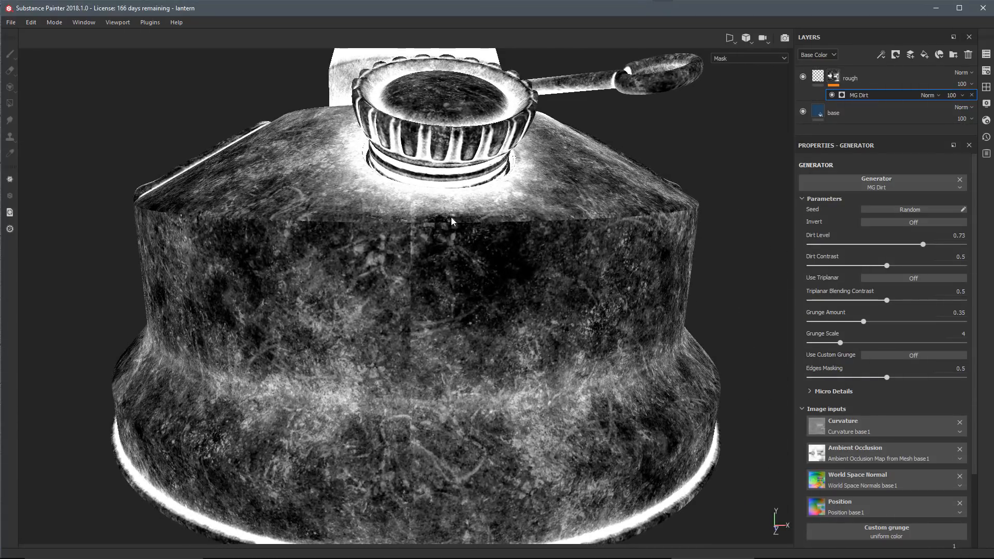
pyautogui.keyDown('alt'); pyautogui.moveTo(411, 387); pyautogui.dragTo(421, 342, button='middle'); pyautogui.keyUp('alt')
pyautogui.keyDown('alt'); pyautogui.moveTo(421, 342); pyautogui.dragTo(460, 335, button='right'); pyautogui.keyUp('alt')
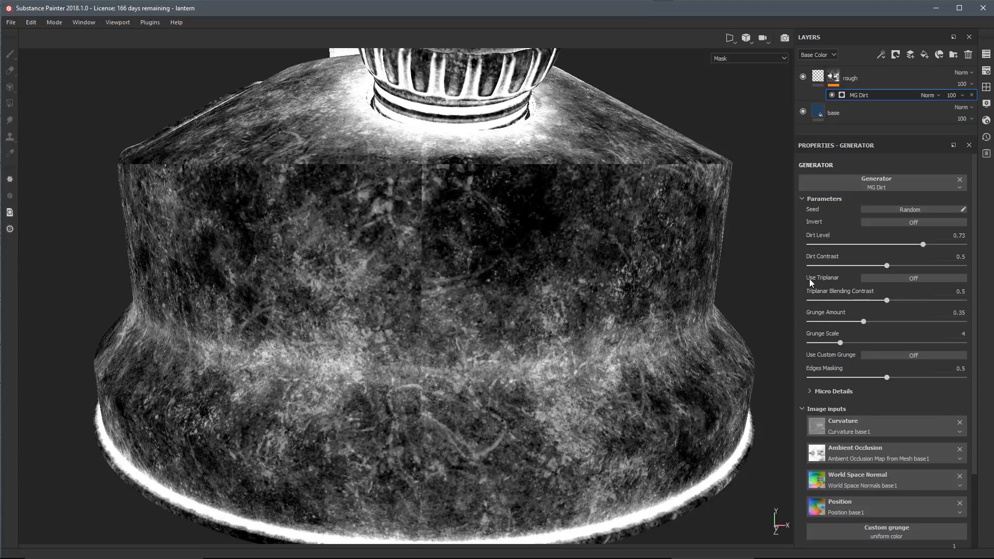
pyautogui.click(900, 278)
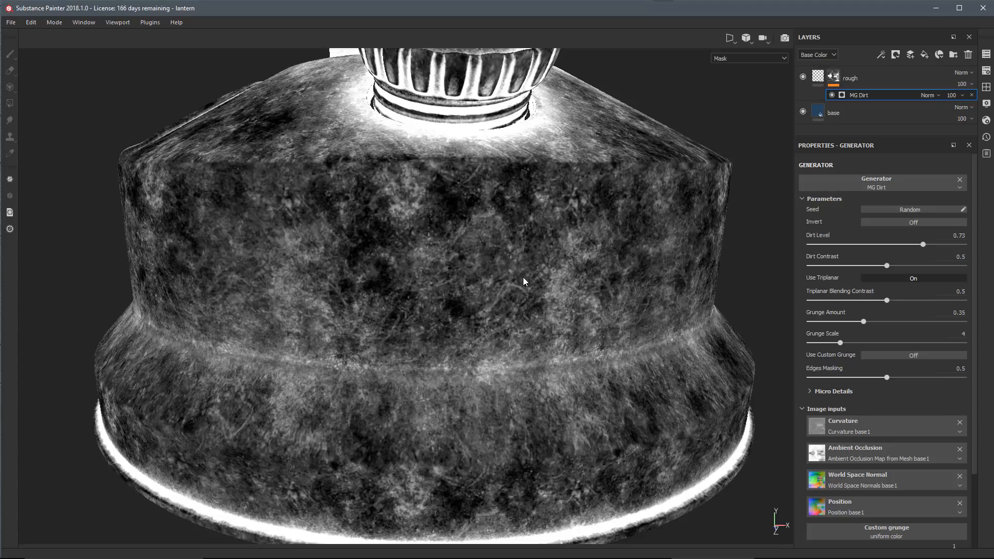
pyautogui.keyDown('alt'); pyautogui.moveTo(613, 326); pyautogui.dragTo(411, 200, button='right'); pyautogui.keyUp('alt')
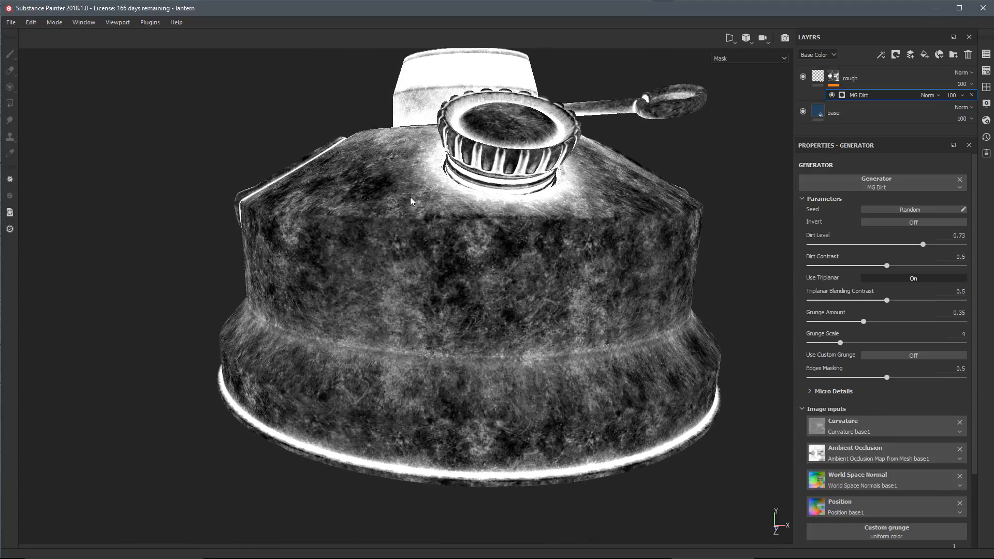
# Set the MG Dirt generator's Dirt Level to 0.78.
pyautogui.keyDown('alt'); pyautogui.moveTo(509, 235); pyautogui.dragTo(543, 238); pyautogui.keyUp('alt')
pyautogui.keyDown('alt'); pyautogui.moveTo(544, 238); pyautogui.dragTo(453, 275, button='middle'); pyautogui.keyUp('alt')
pyautogui.keyDown('alt'); pyautogui.moveTo(452, 275); pyautogui.dragTo(503, 291); pyautogui.keyUp('alt')
pyautogui.keyDown('alt'); pyautogui.moveTo(503, 290); pyautogui.dragTo(490, 326, button='middle'); pyautogui.keyUp('alt')
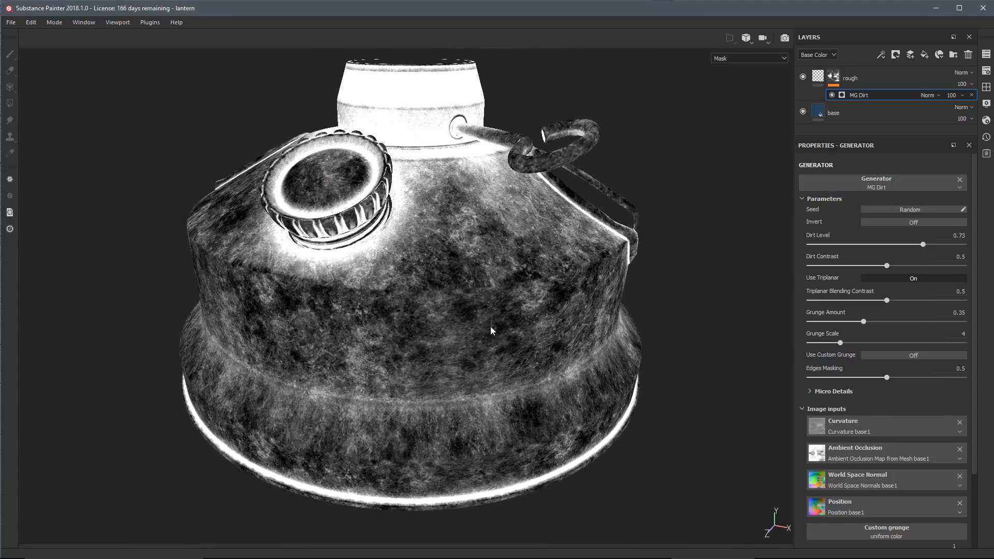
pyautogui.keyDown('alt'); pyautogui.moveTo(489, 326); pyautogui.dragTo(488, 314); pyautogui.keyUp('alt')
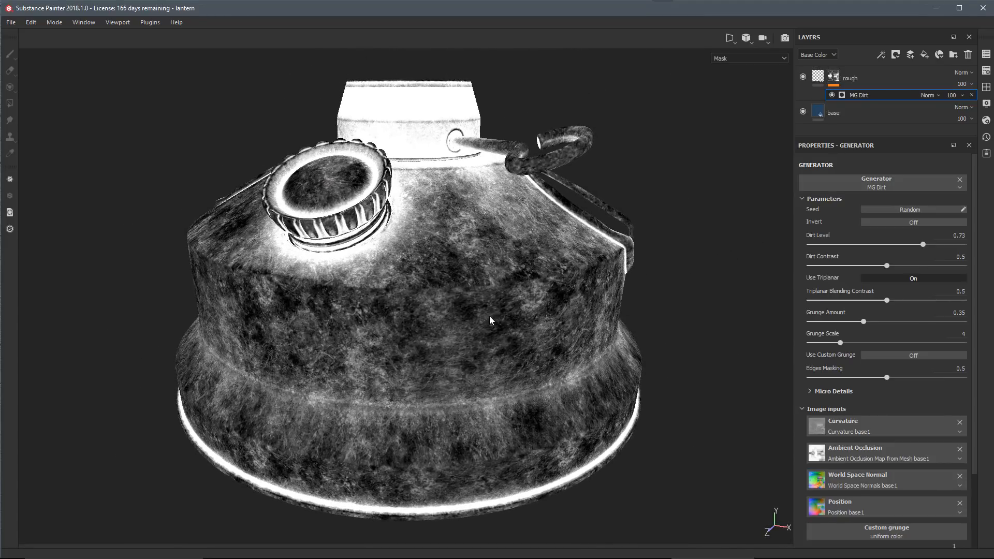
pyautogui.click(930, 244)
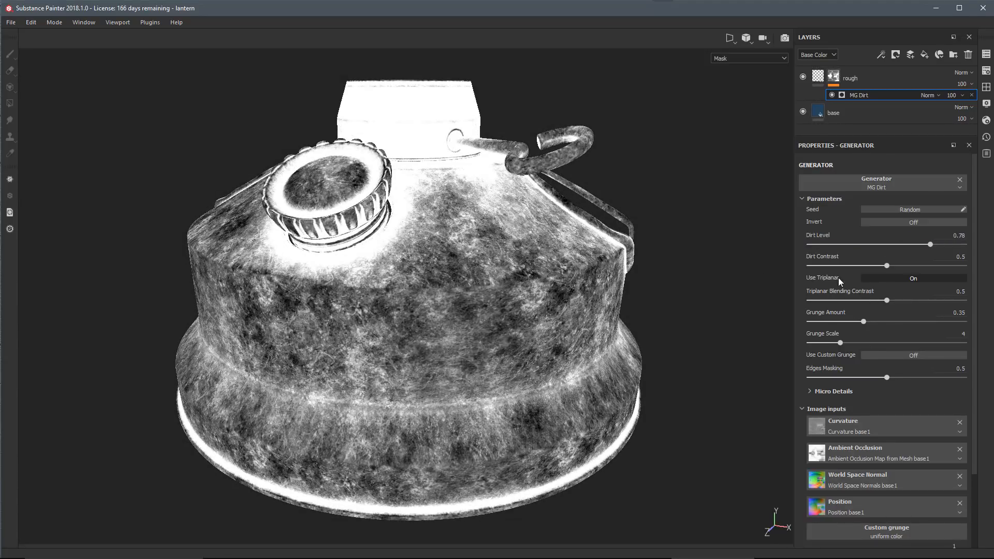
# Return to the Material view and examine the roughness variation in the lantern's reflections from several angles and lighting directions.
pyautogui.keyDown('alt'); pyautogui.moveTo(539, 296); pyautogui.dragTo(545, 295); pyautogui.keyUp('alt')
pyautogui.keyDown('alt'); pyautogui.moveTo(544, 295); pyautogui.dragTo(552, 304, button='middle'); pyautogui.keyUp('alt')
pyautogui.press('m')
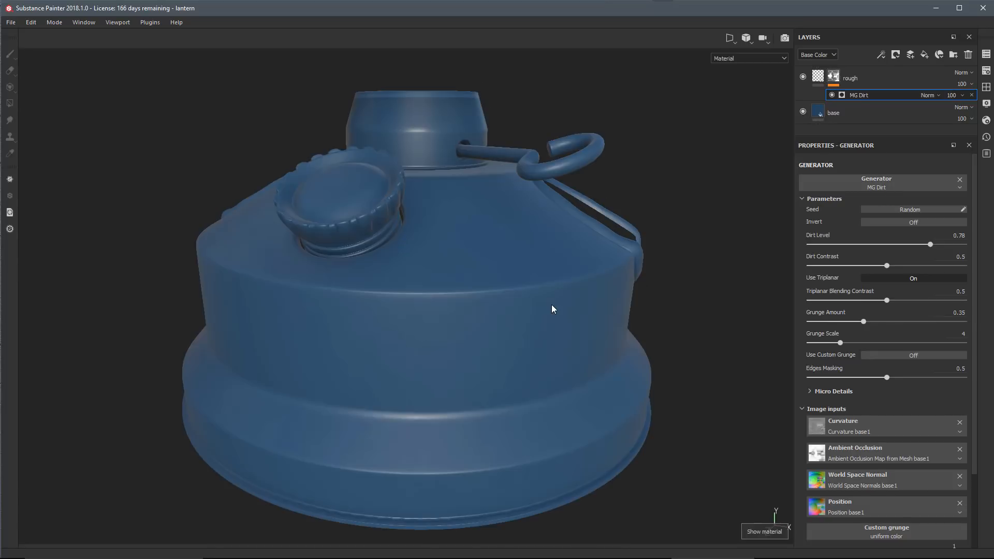
pyautogui.keyDown('alt'); pyautogui.moveTo(485, 363); pyautogui.dragTo(537, 336); pyautogui.keyUp('alt')
pyautogui.keyDown('shift'); pyautogui.moveTo(533, 355); pyautogui.dragTo(536, 361, button='right'); pyautogui.keyUp('shift')
pyautogui.keyDown('alt'); pyautogui.moveTo(528, 271); pyautogui.dragTo(521, 295); pyautogui.keyUp('alt')
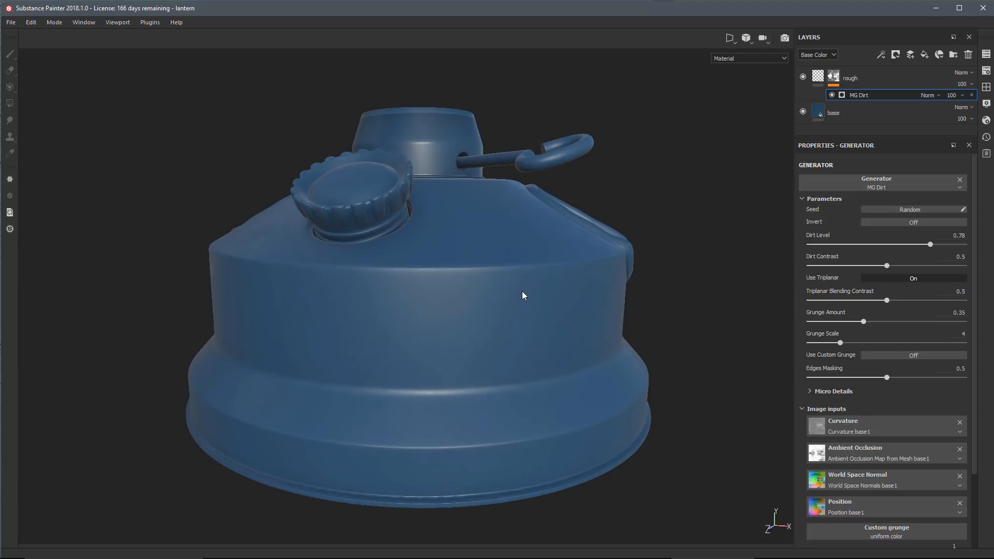
pyautogui.keyDown('alt'); pyautogui.moveTo(466, 264); pyautogui.dragTo(504, 316); pyautogui.keyUp('alt')
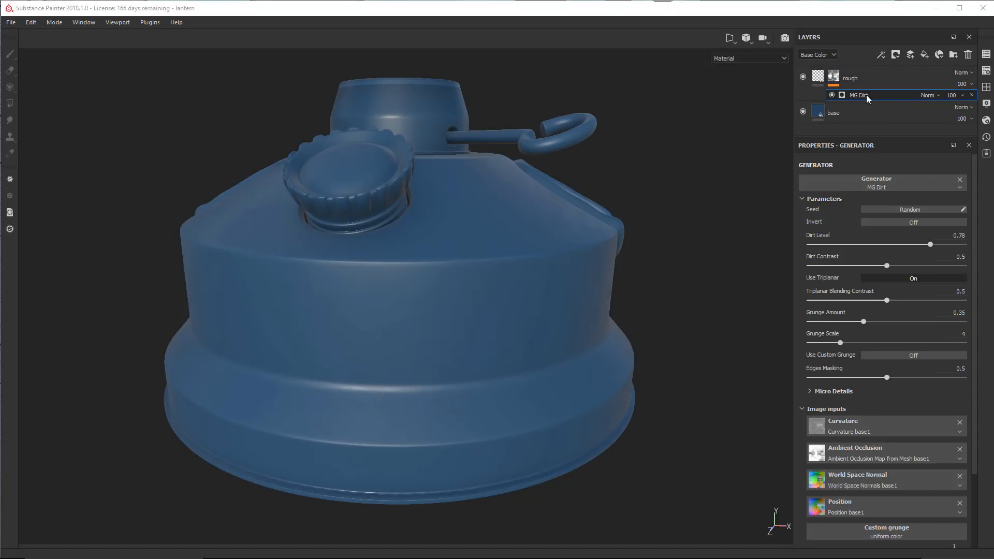
# Display the rough layer's mask and add a fill effect above MG Dirt in it.
pyautogui.click(833, 78)
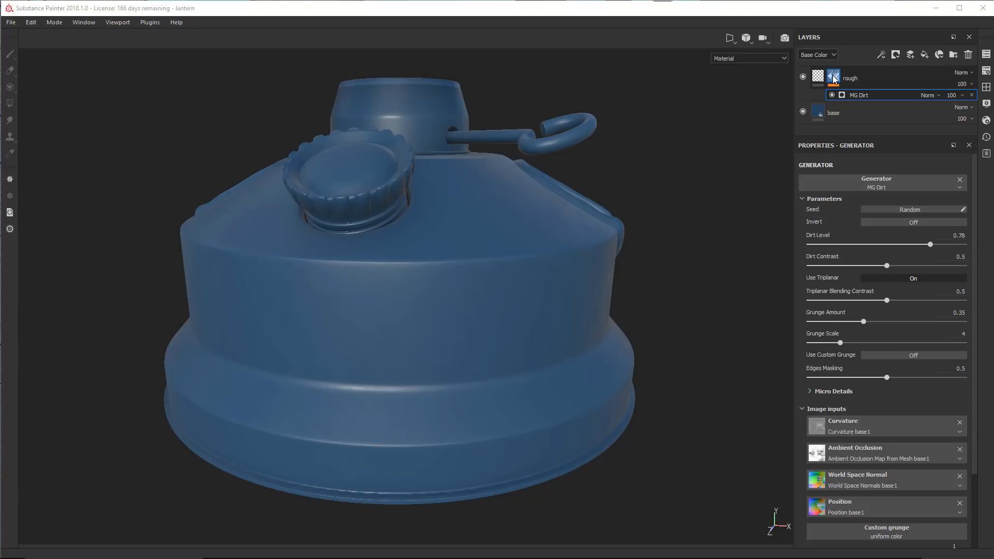
pyautogui.click(833, 77)
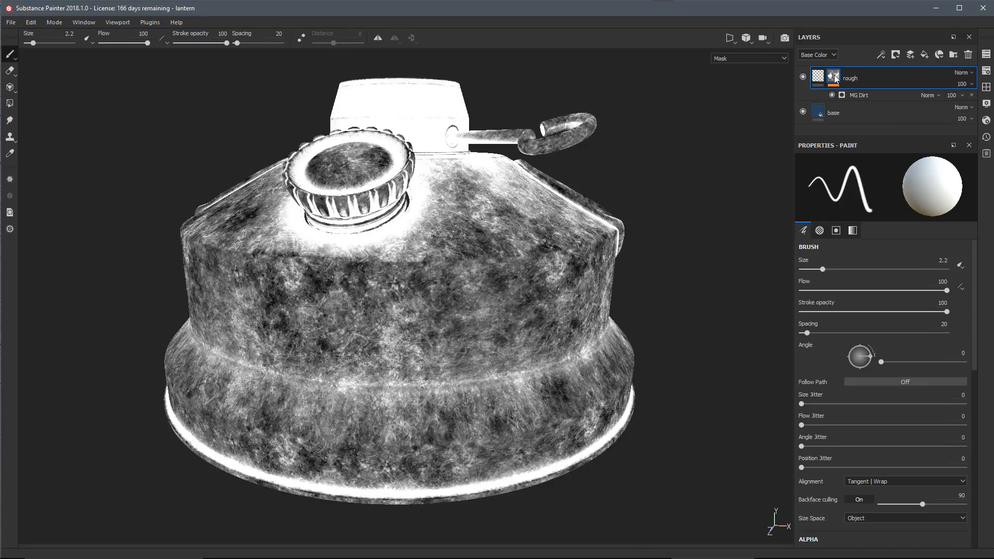
pyautogui.click(881, 54)
pyautogui.click(890, 94)
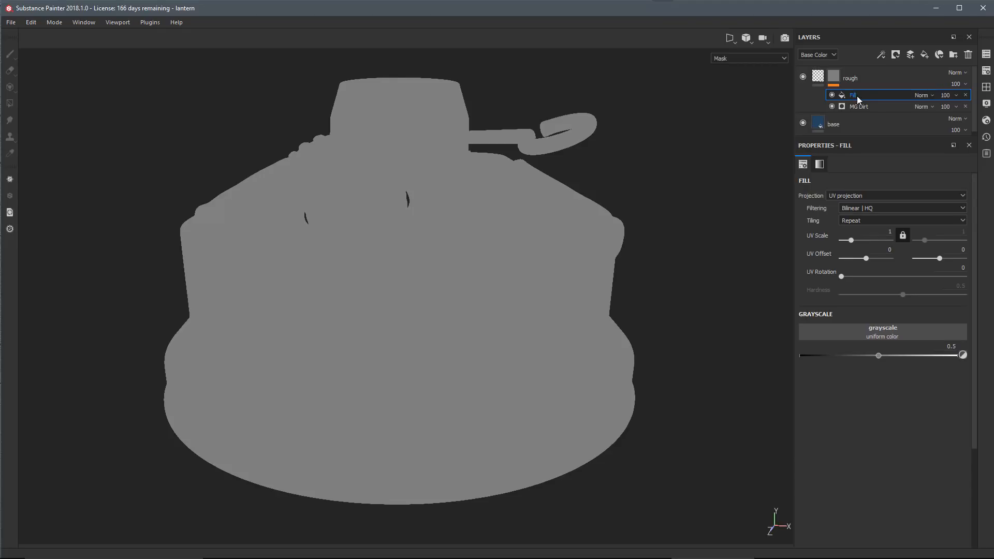
# Search the resources for "grunge scratch" and assign Grunge Paint Scratched to the mask fill's grayscale.
pyautogui.click(825, 331)
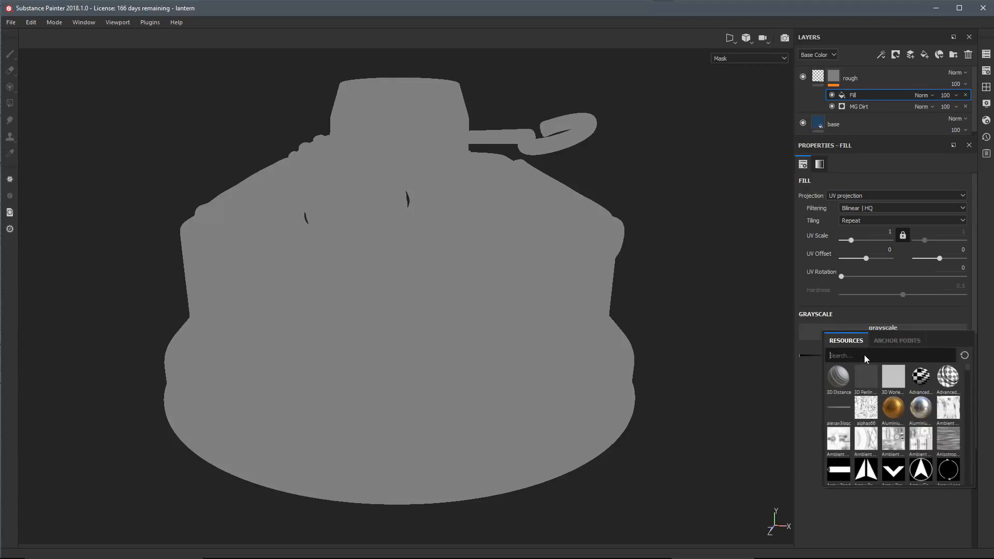
pyautogui.write('grunge')
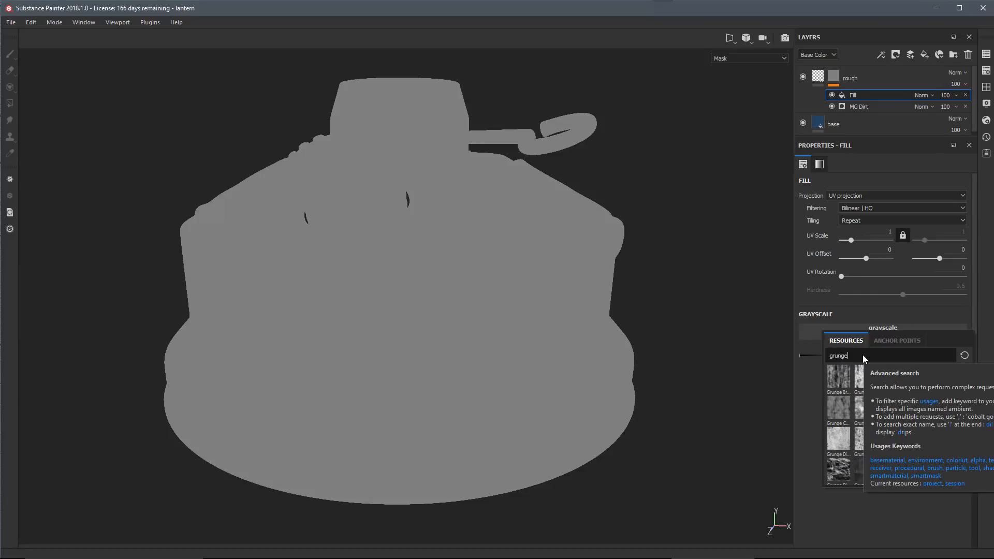
pyautogui.write(' scratc')
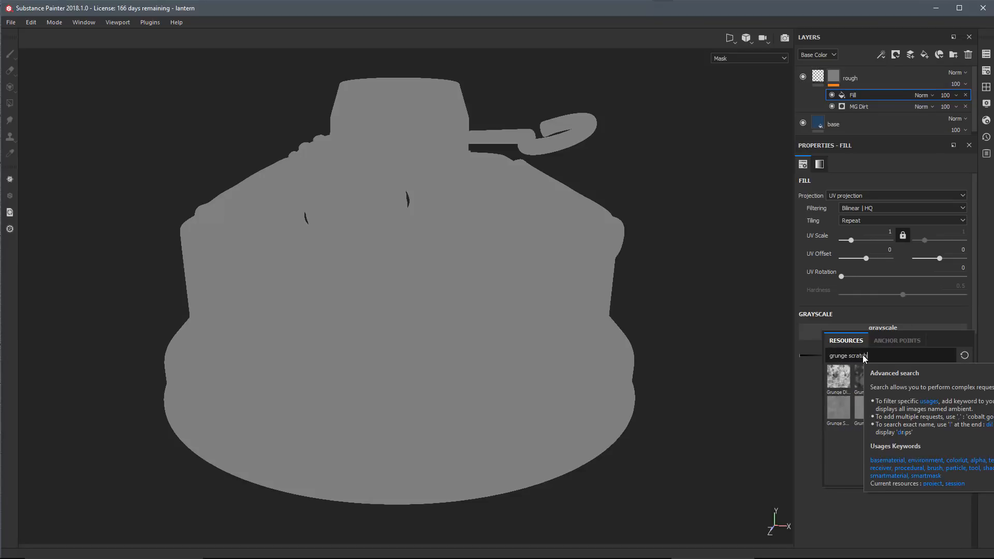
pyautogui.write('h')
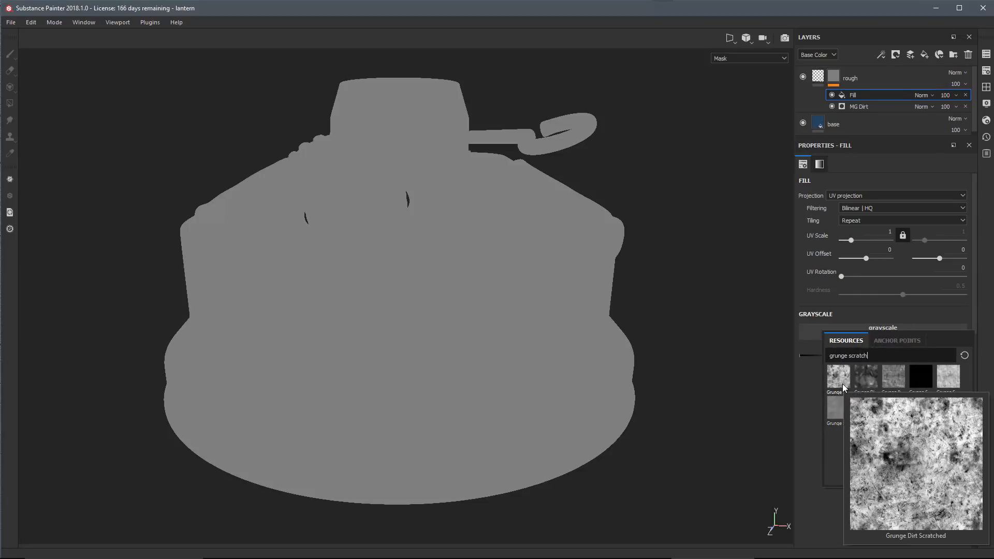
pyautogui.moveTo(887, 377)
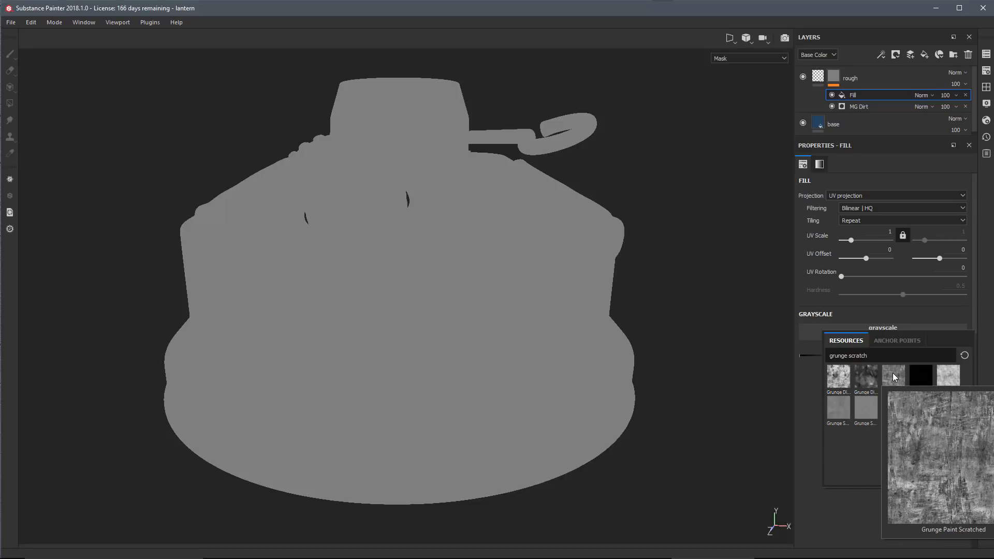
pyautogui.click(892, 372)
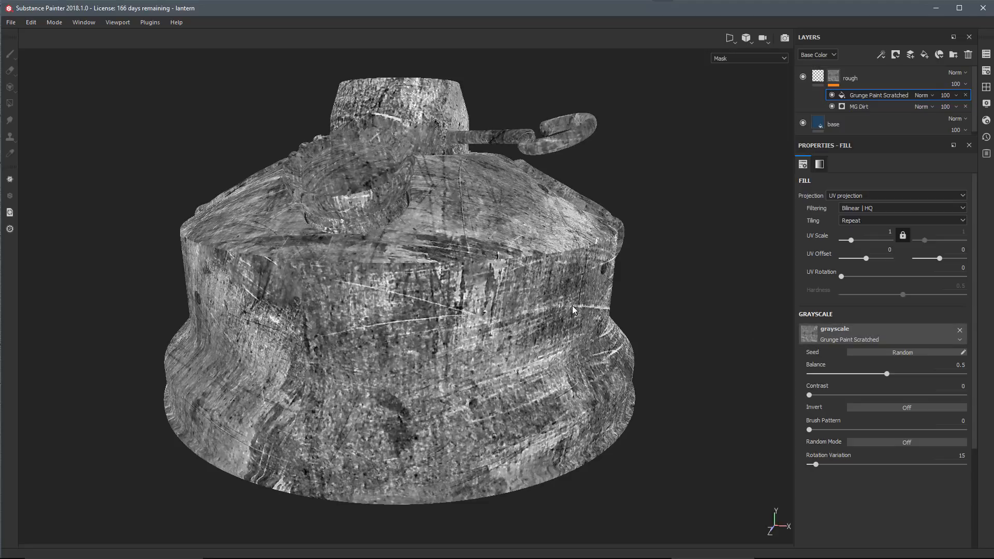
# Switch the Grunge Paint Scratched fill to tri-planar projection and set its UV Scale to 3.39.
pyautogui.keyDown('alt'); pyautogui.moveTo(426, 325); pyautogui.dragTo(462, 335); pyautogui.keyUp('alt')
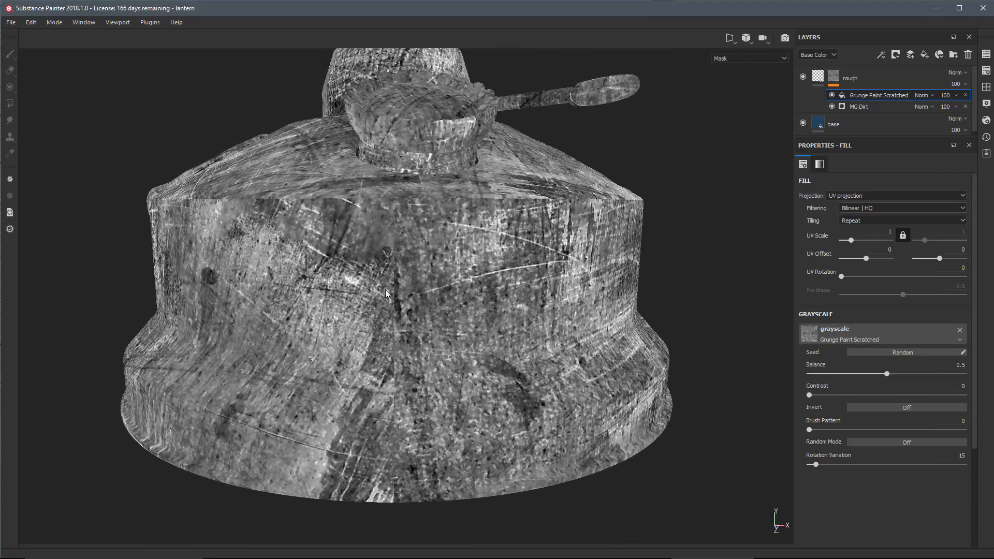
pyautogui.click(847, 195)
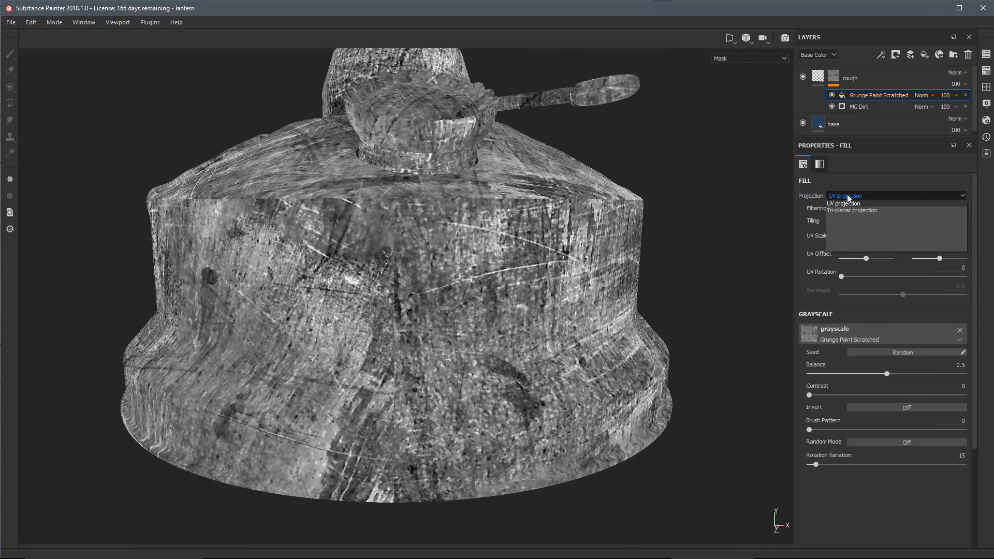
pyautogui.click(843, 213)
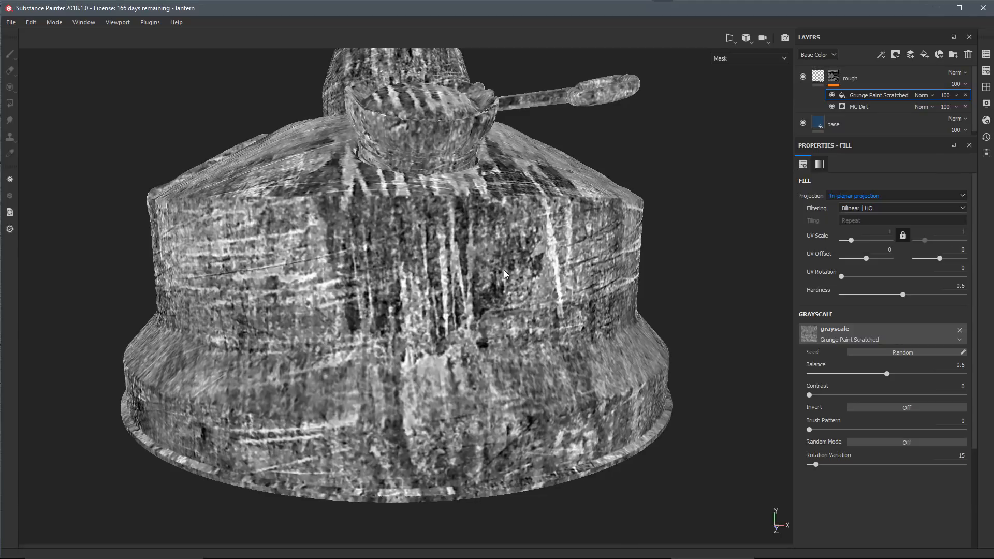
pyautogui.keyDown('alt'); pyautogui.moveTo(541, 305); pyautogui.dragTo(411, 288); pyautogui.keyUp('alt')
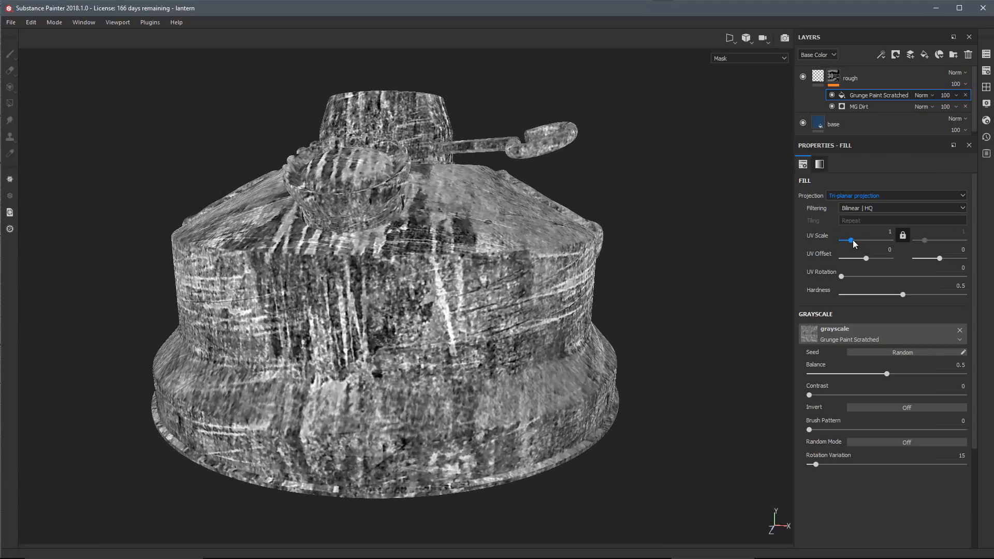
pyautogui.moveTo(851, 240); pyautogui.dragTo(857, 244)
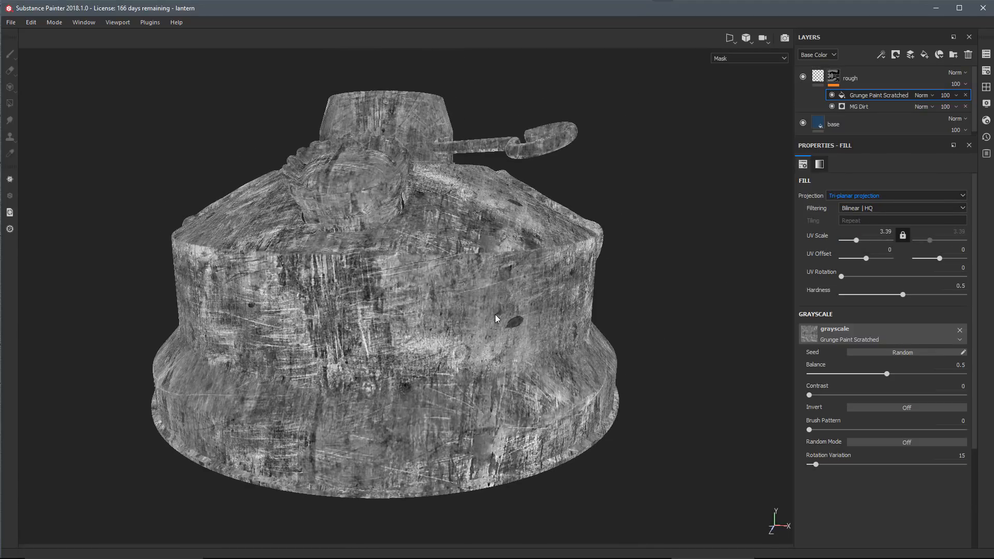
pyautogui.keyDown('alt'); pyautogui.moveTo(495, 314); pyautogui.dragTo(460, 363); pyautogui.keyUp('alt')
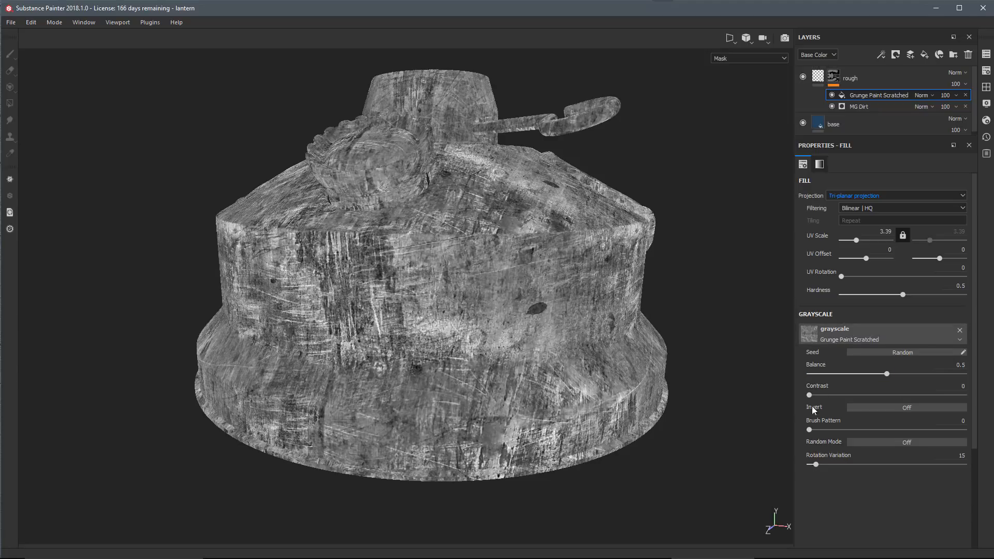
# Set the Grunge Paint Scratched fill's Balance to 0.21 and Contrast to 0.23 to isolate the scratches.
pyautogui.moveTo(885, 373); pyautogui.dragTo(845, 372)
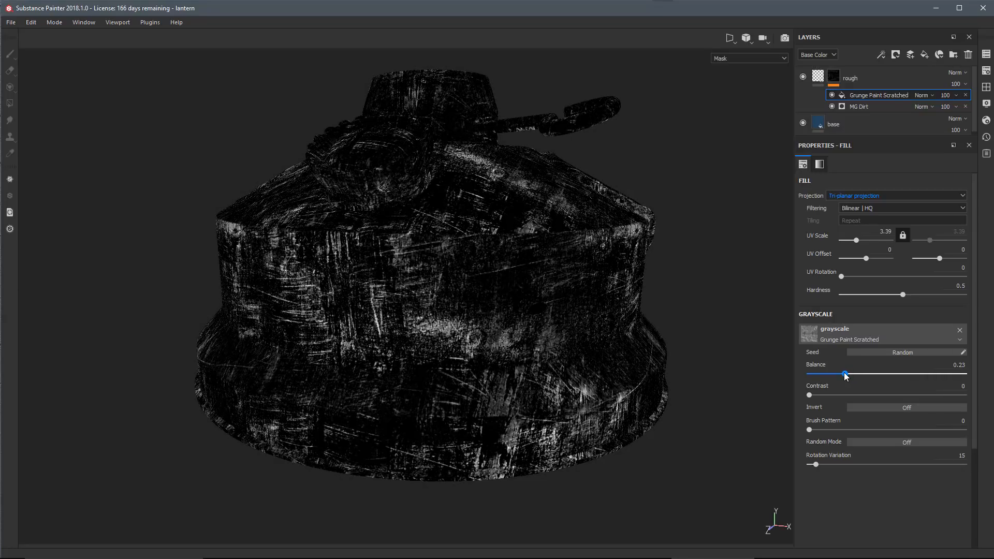
pyautogui.keyDown('alt'); pyautogui.moveTo(389, 290); pyautogui.dragTo(418, 296); pyautogui.keyUp('alt')
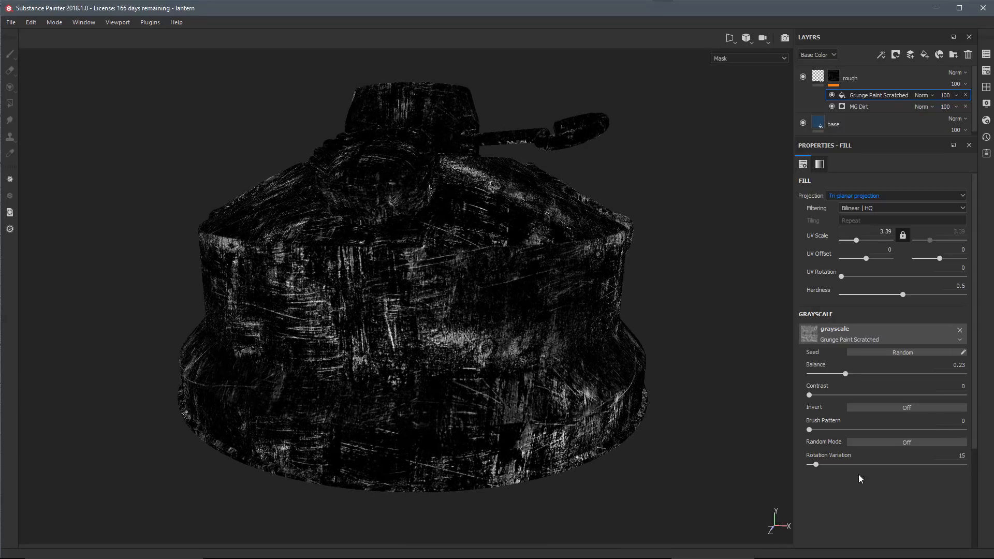
pyautogui.moveTo(809, 396); pyautogui.dragTo(839, 374)
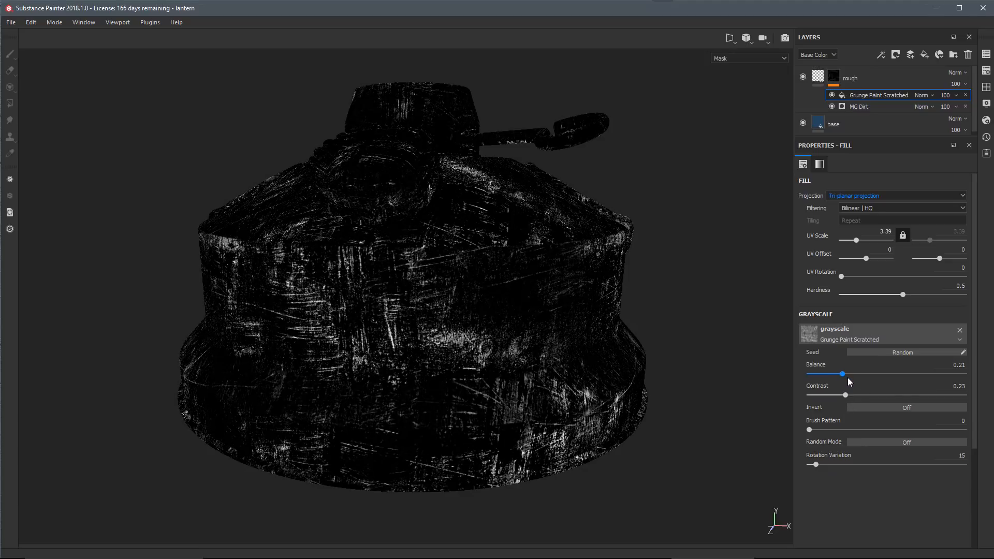
pyautogui.keyDown('alt'); pyautogui.moveTo(473, 330); pyautogui.dragTo(518, 352); pyautogui.keyUp('alt')
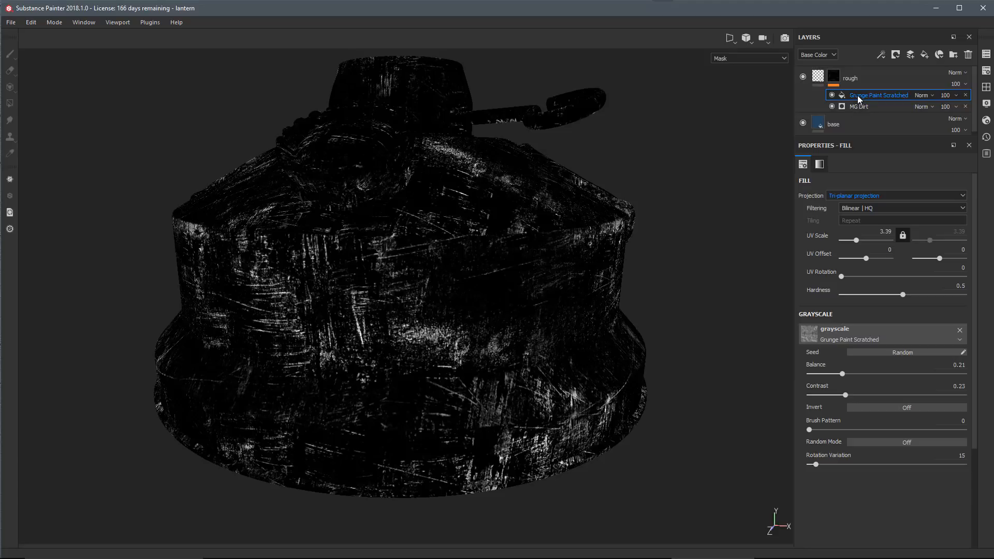
# Blend the Grunge Paint Scratched fill over MG Dirt with Lighten (Max) and set its Balance to 0.52.
pyautogui.click(930, 95)
pyautogui.click(930, 95)
pyautogui.click(952, 96)
pyautogui.click(927, 95)
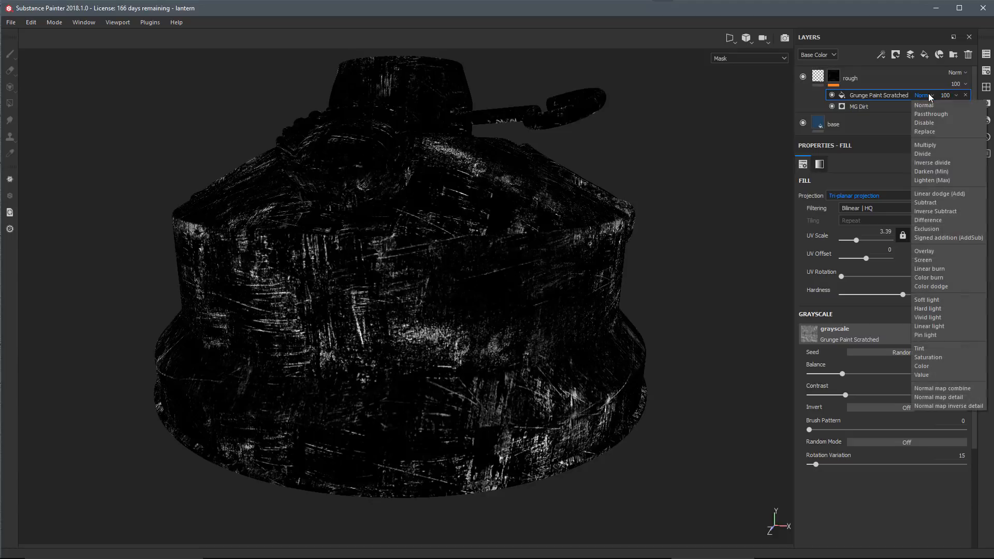
pyautogui.click(931, 179)
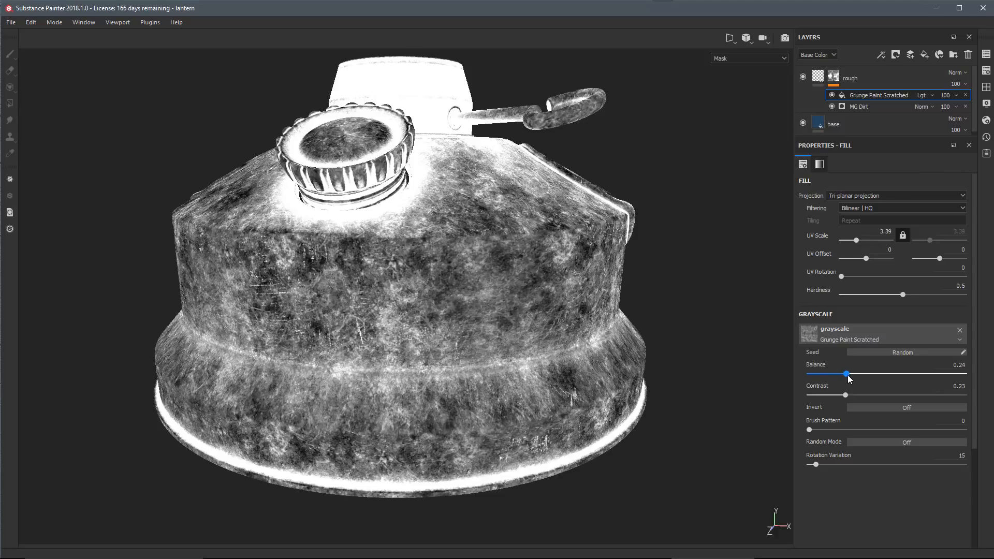
pyautogui.moveTo(847, 374); pyautogui.dragTo(889, 386)
pyautogui.keyDown('alt'); pyautogui.moveTo(347, 347); pyautogui.dragTo(442, 352); pyautogui.keyUp('alt')
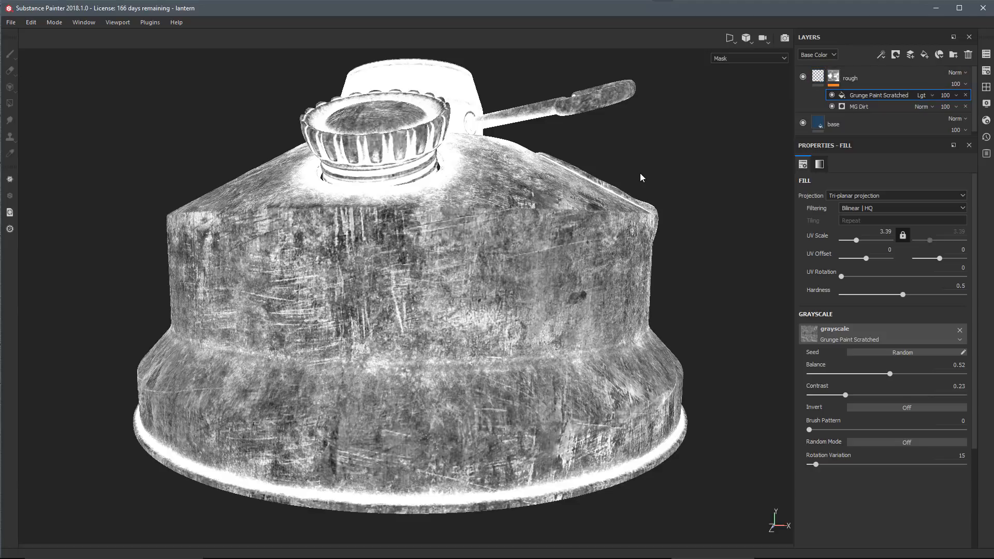
# Return to the Material view and slightly raise the scratched grunge fill's Balance and Contrast while judging the scratches in the reflections.
pyautogui.press('m')
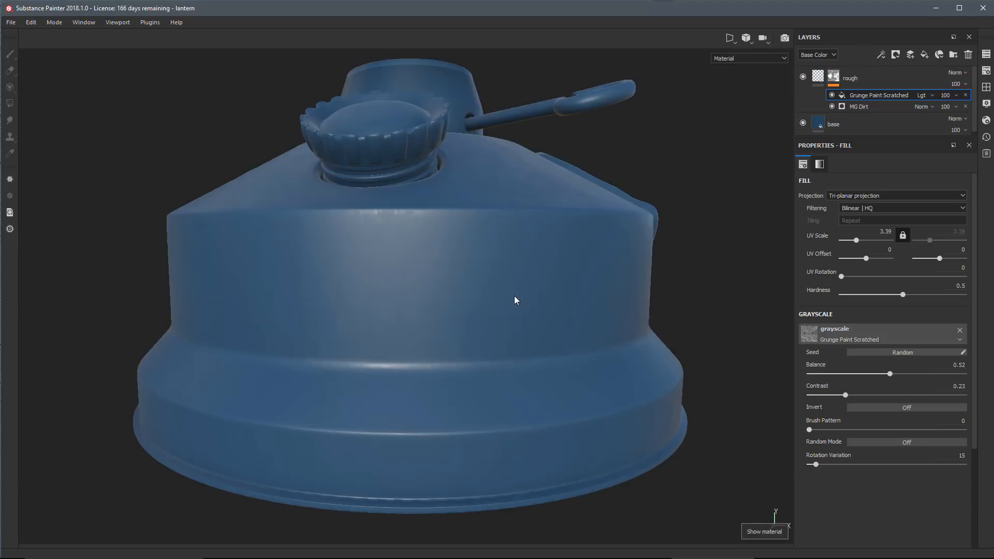
pyautogui.keyDown('alt'); pyautogui.moveTo(515, 299); pyautogui.dragTo(531, 312); pyautogui.keyUp('alt')
pyautogui.keyDown('shift'); pyautogui.moveTo(531, 308); pyautogui.dragTo(539, 337, button='right'); pyautogui.keyUp('shift')
pyautogui.keyDown('alt'); pyautogui.moveTo(534, 336); pyautogui.dragTo(515, 317, button='middle'); pyautogui.keyUp('alt')
pyautogui.moveTo(515, 317)
pyautogui.keyDown('alt'); pyautogui.mouseDown()
pyautogui.moveTo(491, 314)
pyautogui.moveTo(525, 318)
pyautogui.mouseUp(); pyautogui.keyUp('alt')
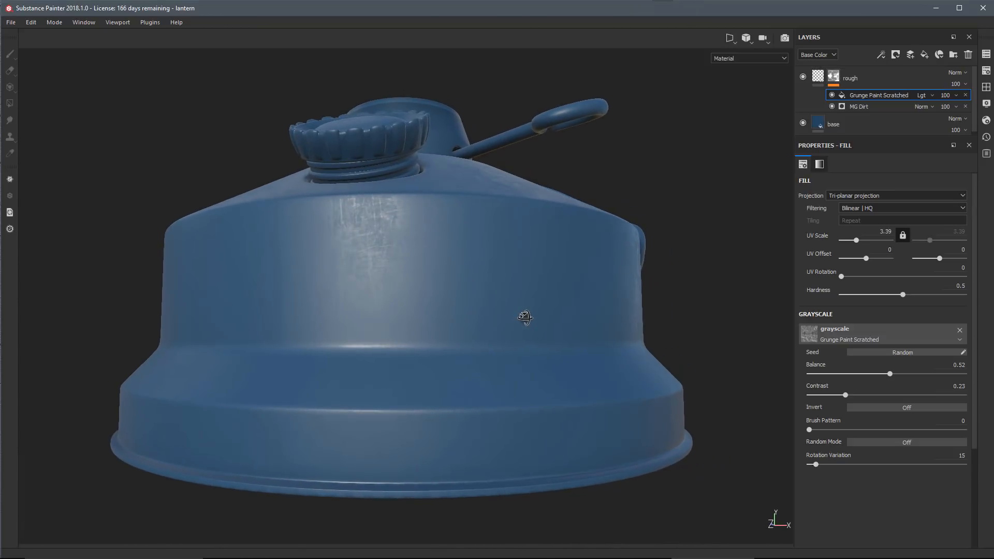
pyautogui.moveTo(890, 373)
pyautogui.mouseDown()
pyautogui.moveTo(826, 374)
pyautogui.moveTo(910, 377)
pyautogui.moveTo(886, 378)
pyautogui.moveTo(899, 380)
pyautogui.mouseUp()
pyautogui.moveTo(843, 396)
pyautogui.mouseDown()
pyautogui.moveTo(810, 397)
pyautogui.moveTo(883, 398)
pyautogui.moveTo(856, 396)
pyautogui.mouseUp()
# Set the rough layer's uniform Roughness to 0.2533 and check its reflections on the base under different lighting.
pyautogui.click(818, 78)
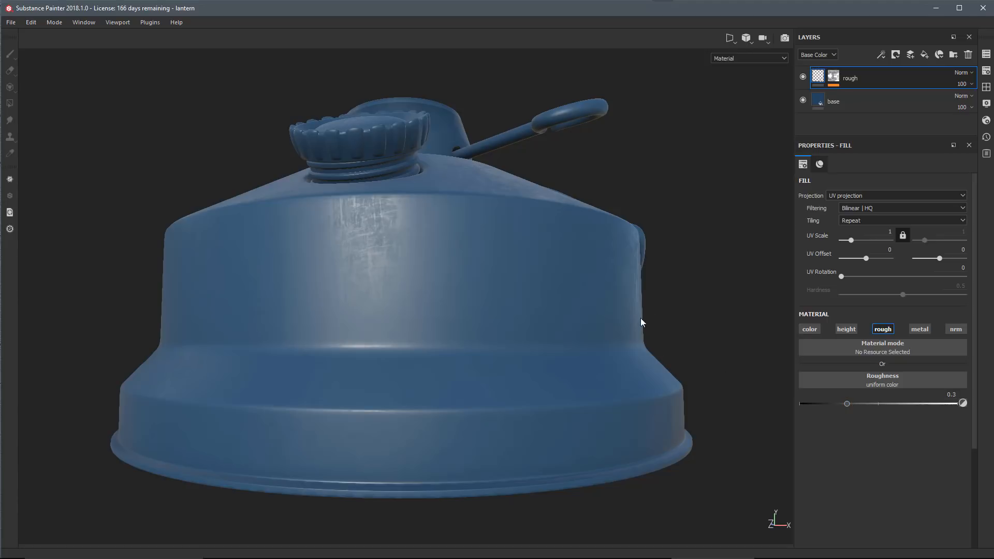
pyautogui.keyDown('alt'); pyautogui.moveTo(641, 322); pyautogui.dragTo(672, 318); pyautogui.keyUp('alt')
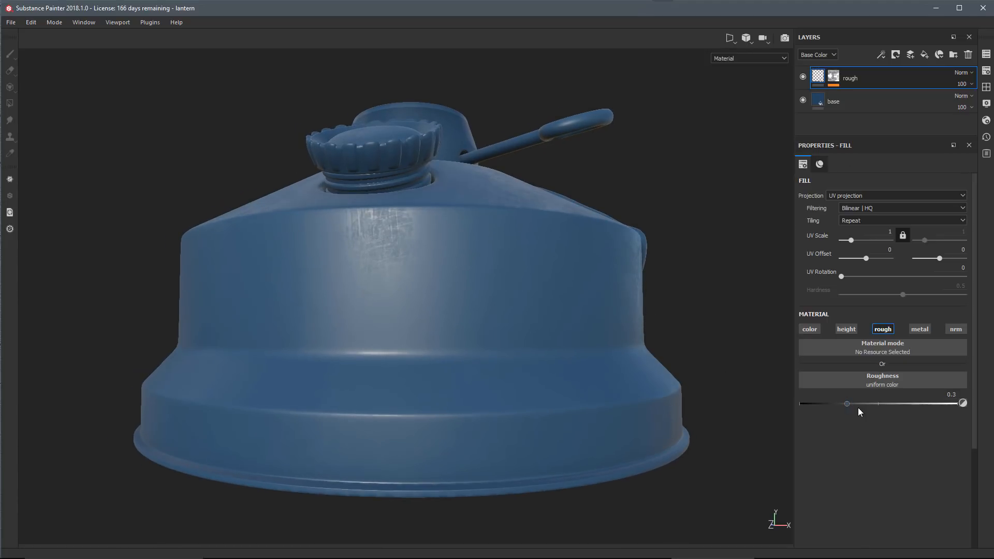
pyautogui.moveTo(848, 402)
pyautogui.mouseDown()
pyautogui.moveTo(868, 405)
pyautogui.moveTo(834, 406)
pyautogui.mouseUp()
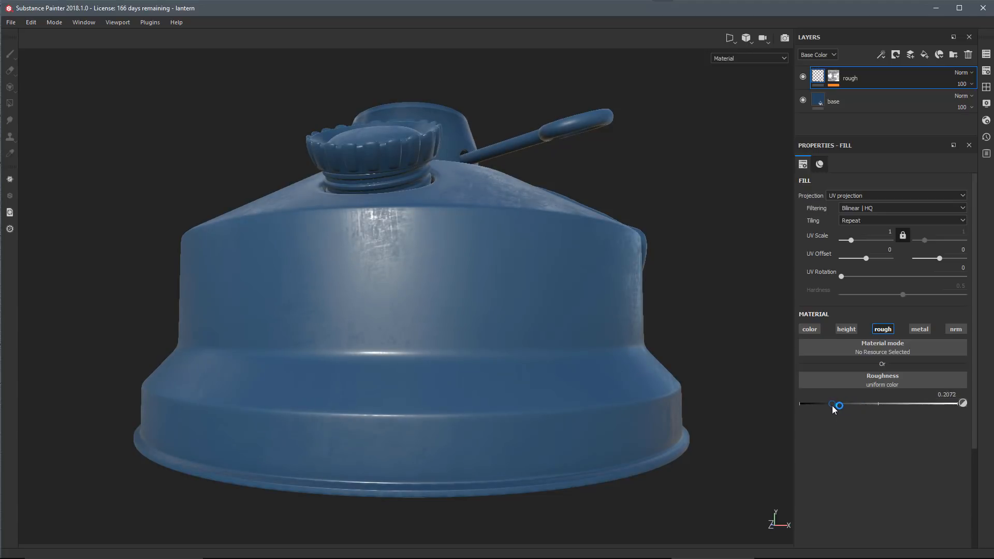
pyautogui.keyDown('alt'); pyautogui.moveTo(579, 372); pyautogui.dragTo(506, 332); pyautogui.keyUp('alt')
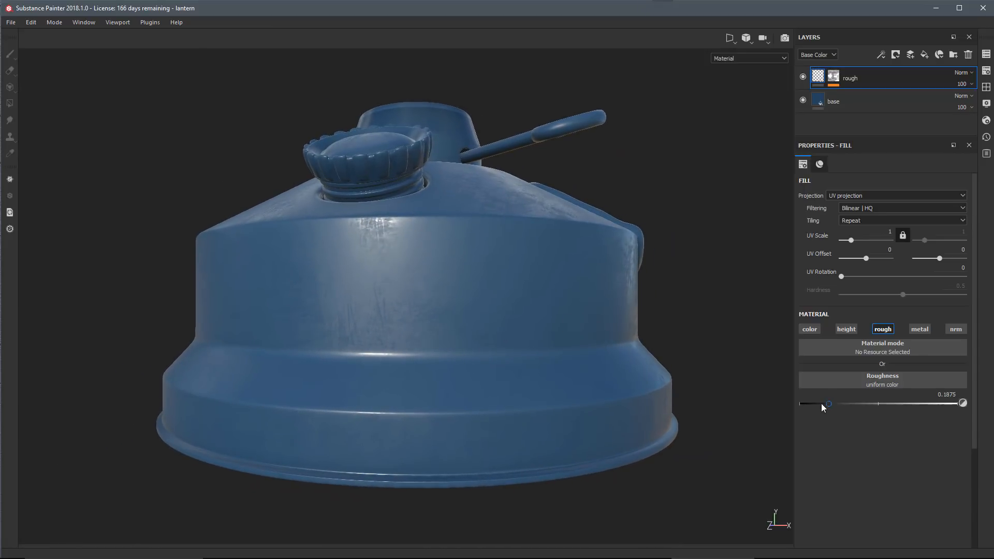
pyautogui.moveTo(829, 404)
pyautogui.mouseDown()
pyautogui.moveTo(853, 408)
pyautogui.moveTo(844, 410)
pyautogui.mouseUp()
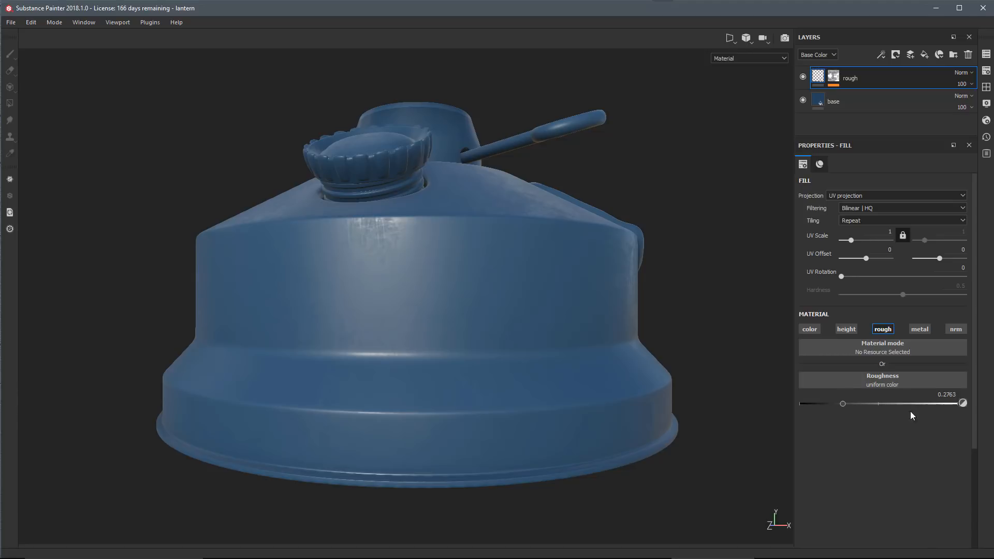
pyautogui.moveTo(852, 405)
pyautogui.mouseDown()
pyautogui.moveTo(861, 407)
pyautogui.moveTo(824, 406)
pyautogui.mouseUp()
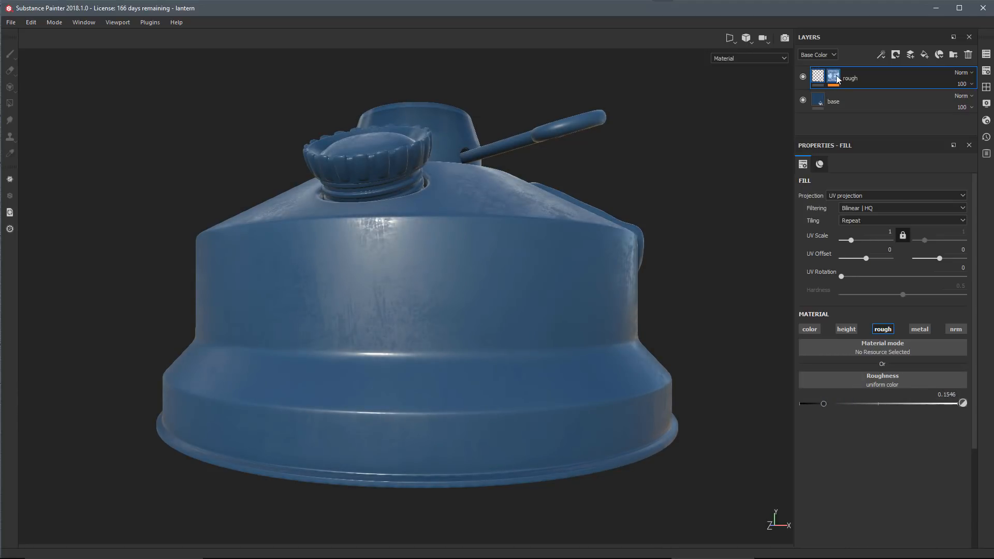
pyautogui.moveTo(824, 404); pyautogui.dragTo(838, 406)
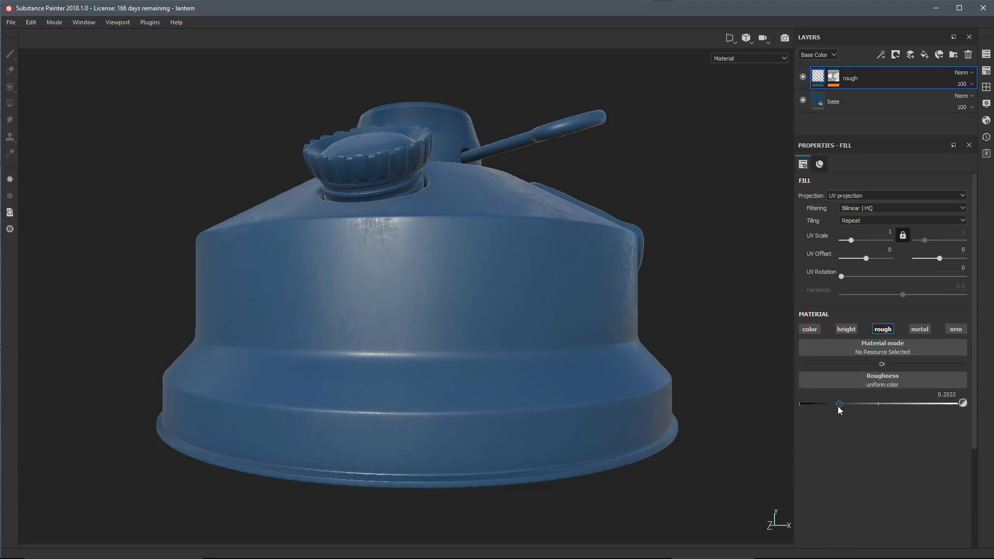
pyautogui.keyDown('alt'); pyautogui.moveTo(533, 366); pyautogui.dragTo(423, 301); pyautogui.keyUp('alt')
pyautogui.keyDown('shift'); pyautogui.moveTo(429, 336); pyautogui.dragTo(505, 338, button='right'); pyautogui.keyUp('shift')
pyautogui.keyDown('alt'); pyautogui.moveTo(506, 338); pyautogui.dragTo(491, 311); pyautogui.keyUp('alt')
pyautogui.moveTo(492, 337)
pyautogui.keyDown('shift'); pyautogui.mouseDown(button='right')
pyautogui.moveTo(526, 337)
pyautogui.moveTo(519, 347)
pyautogui.moveTo(480, 347)
pyautogui.moveTo(489, 354)
pyautogui.mouseUp(button='right'); pyautogui.keyUp('shift')
pyautogui.keyDown('alt'); pyautogui.moveTo(437, 290); pyautogui.dragTo(496, 328); pyautogui.keyUp('alt')
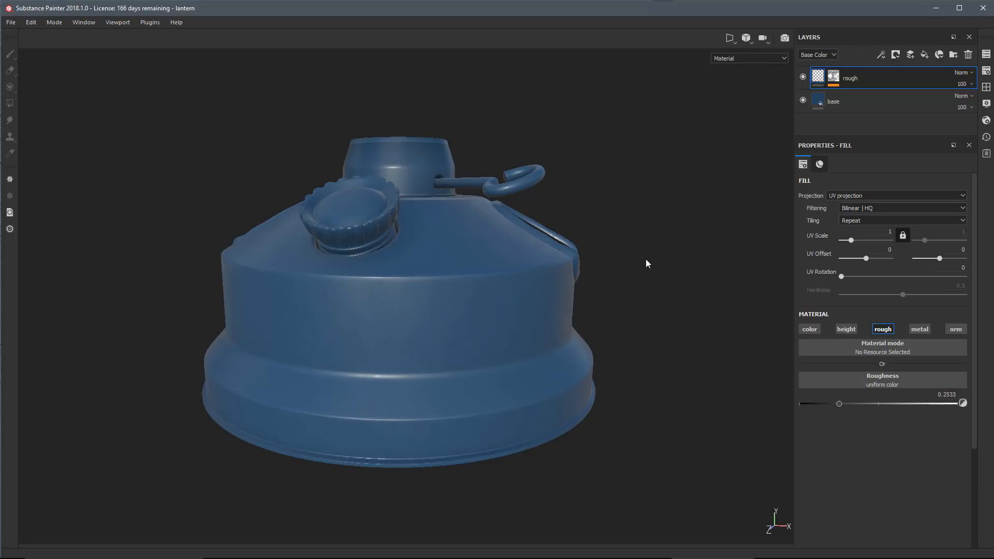
# Add a fill layer directly above the base layer and name it "paint specs".
pyautogui.click(861, 99)
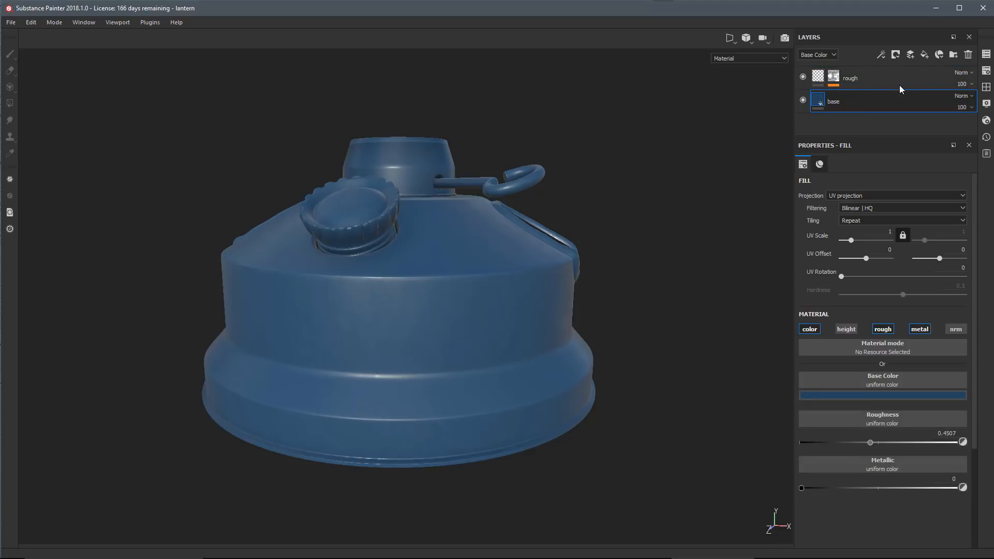
pyautogui.click(924, 54)
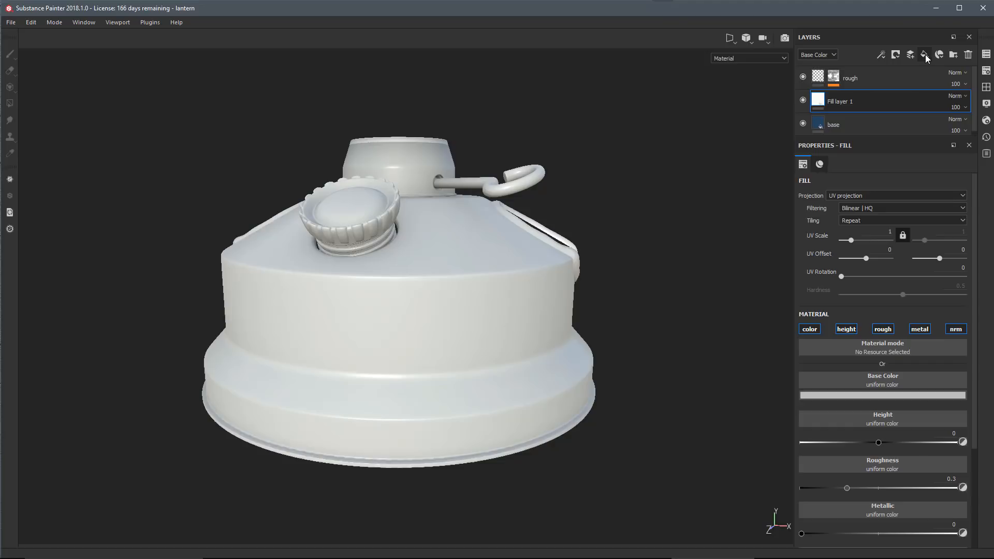
pyautogui.doubleClick(856, 108)
pyautogui.write('he')
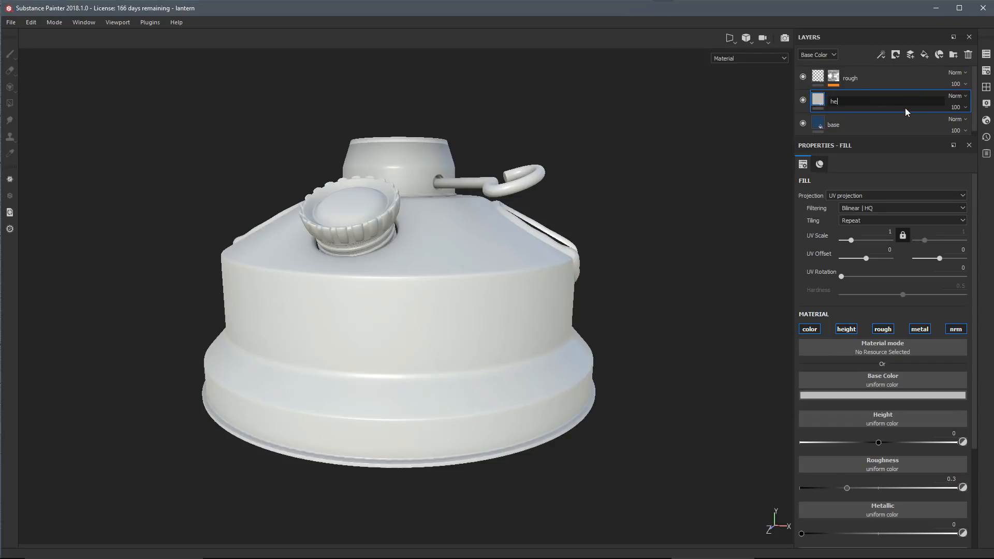
pyautogui.press('BackSpace')
pyautogui.press('BackSpace')
pyautogui.write('paint specs')
pyautogui.press('Return')
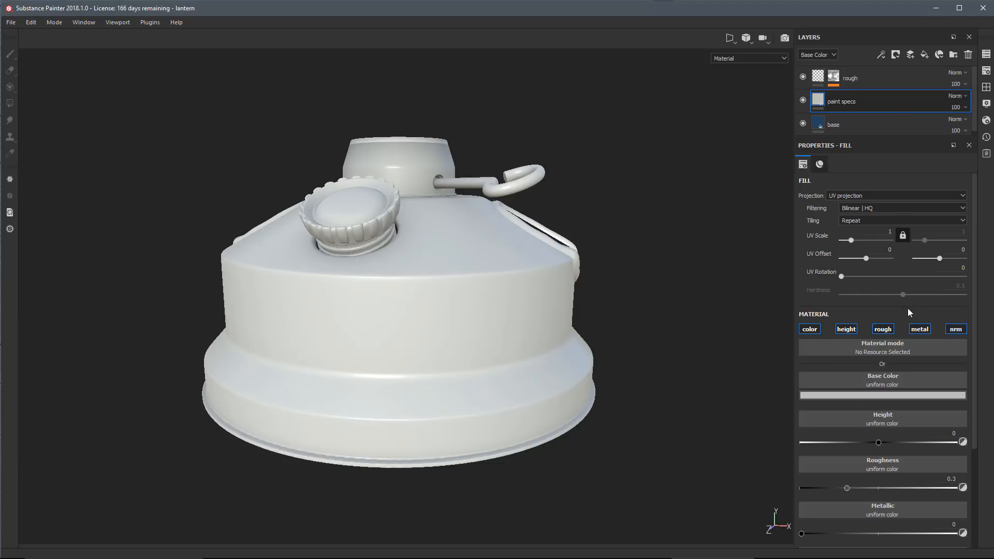
# Turn off the color, rough, metal and nrm channels of the paint specs layer, keeping only height.
pyautogui.click(810, 329)
pyautogui.click(883, 329)
pyautogui.click(919, 329)
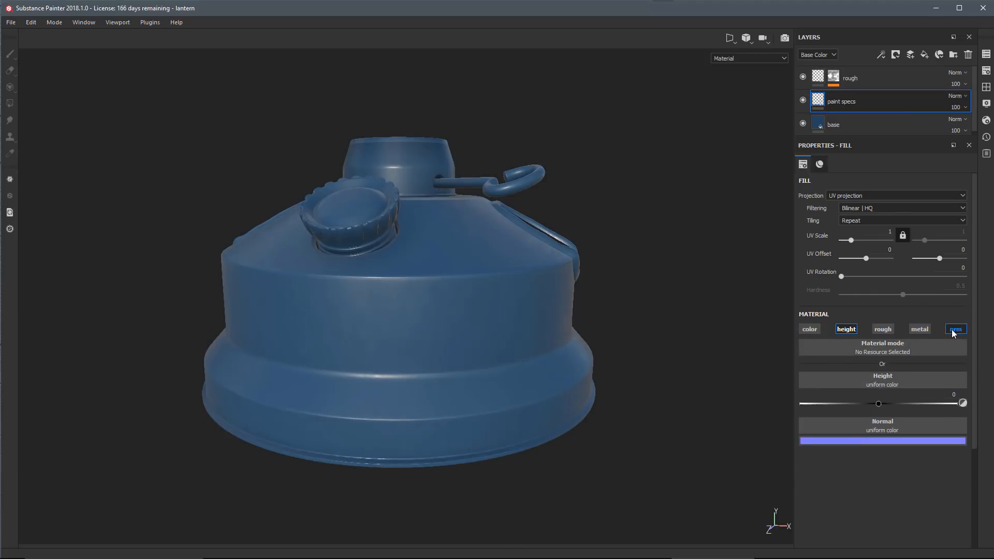
pyautogui.click(953, 329)
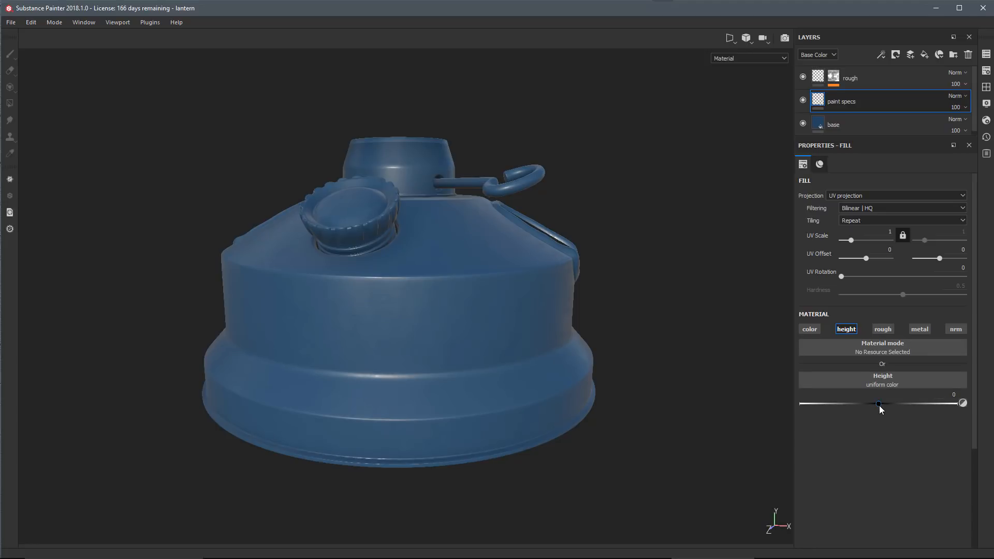
# Set the paint specs layer's uniform Height to 0.3487.
pyautogui.moveTo(879, 406); pyautogui.dragTo(933, 406)
pyautogui.moveTo(917, 406); pyautogui.dragTo(846, 406)
pyautogui.moveTo(847, 404); pyautogui.dragTo(905, 414)
# Add a black mask to the paint specs layer and put a fill effect on that mask.
pyautogui.rightClick(868, 99)
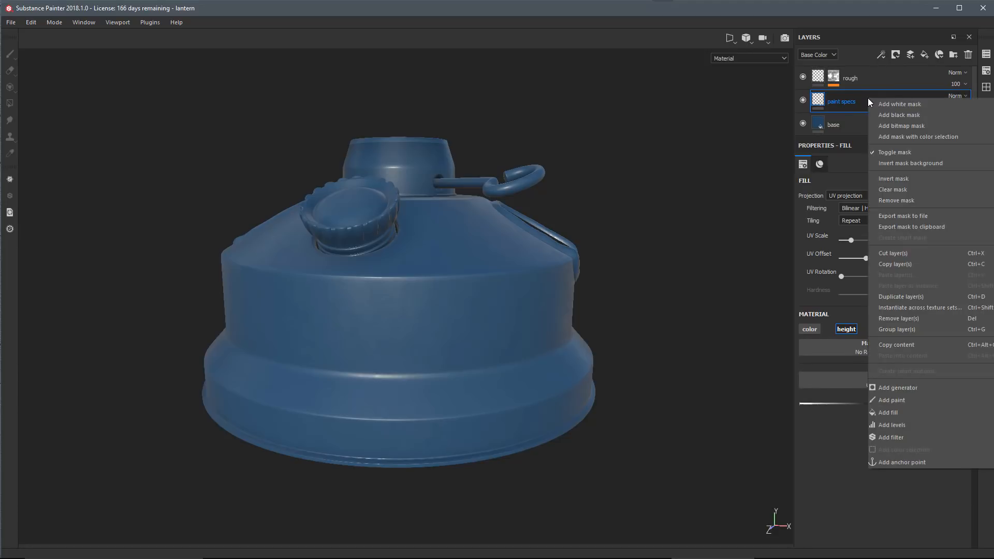
pyautogui.click(891, 114)
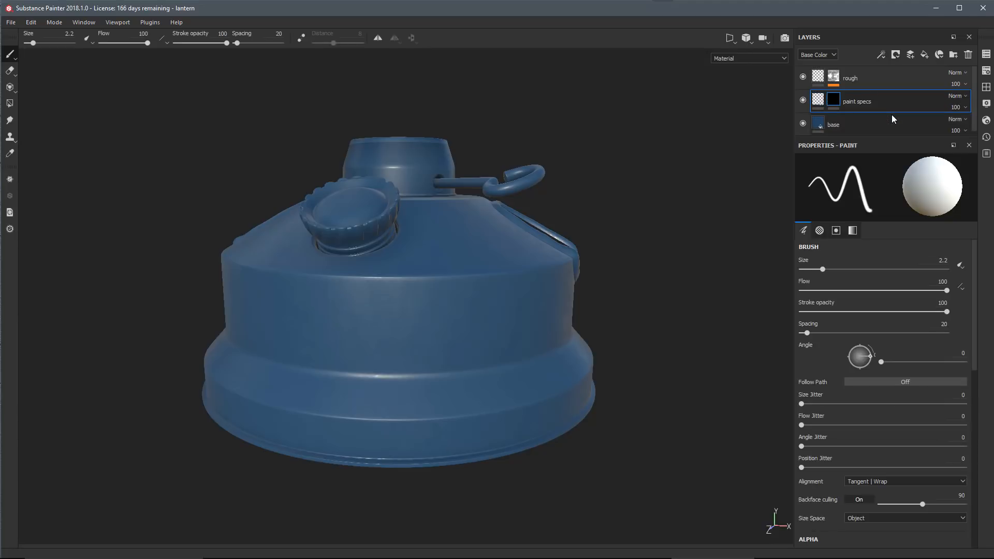
pyautogui.click(882, 55)
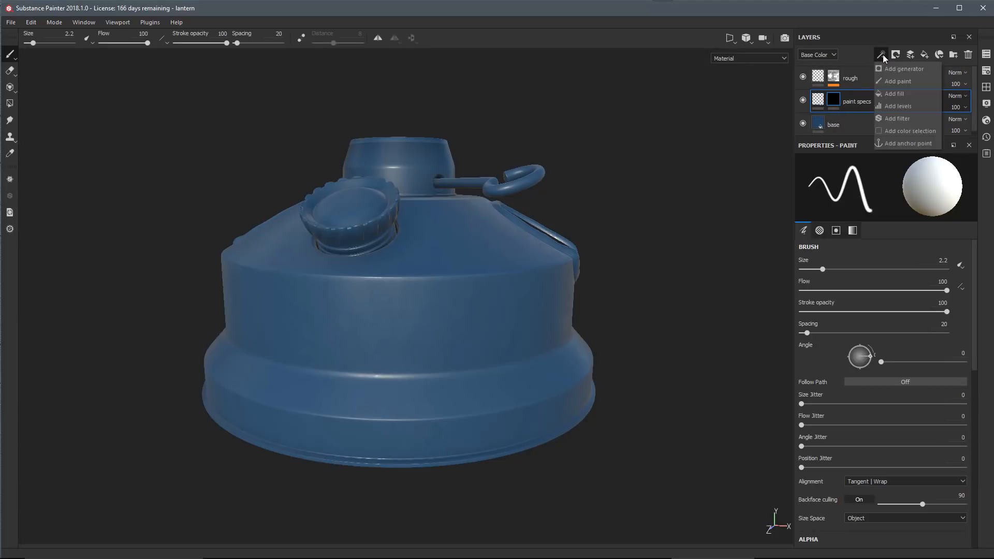
pyautogui.click(893, 92)
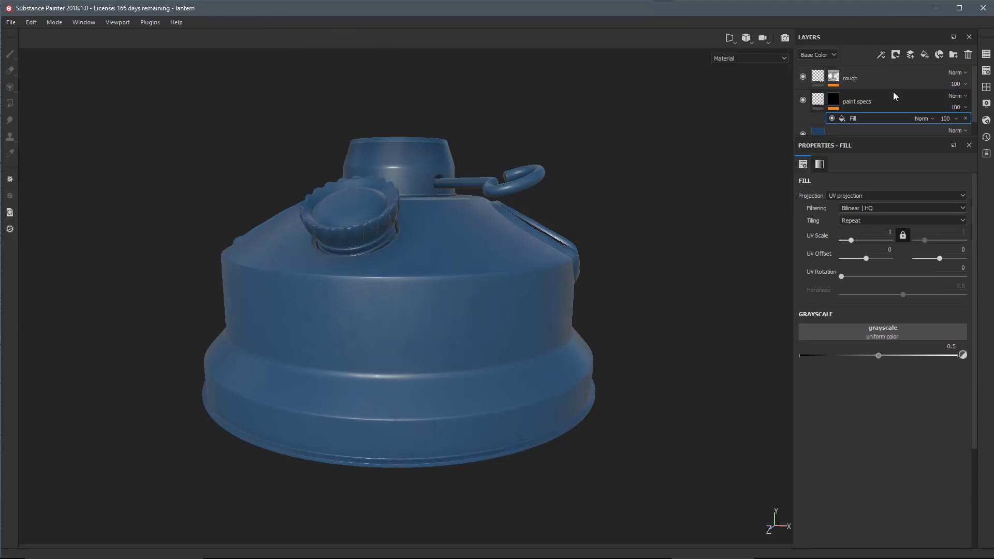
# Search the procedural resources and assign BnW Spots 1 as the mask fill's grayscale texture.
pyautogui.click(815, 332)
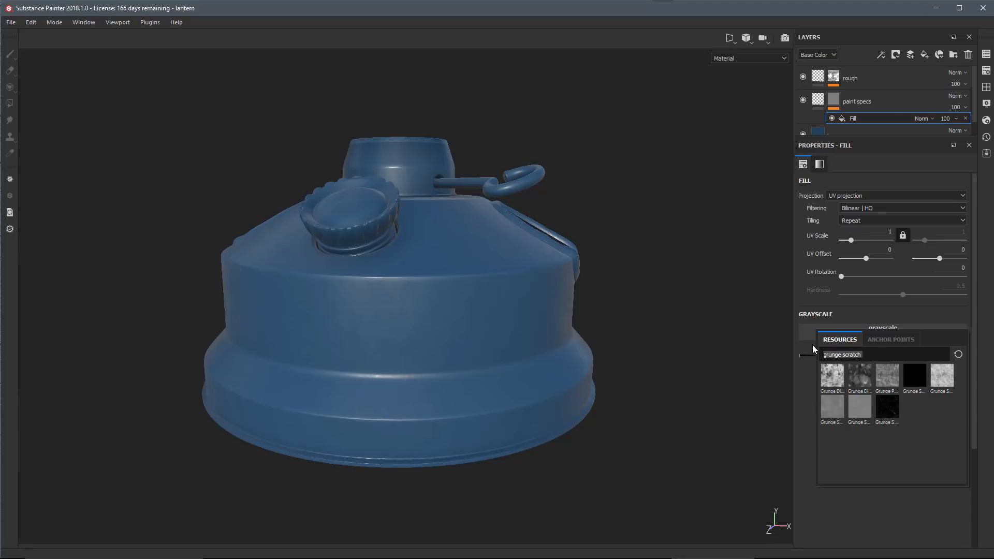
pyautogui.write('grunge')
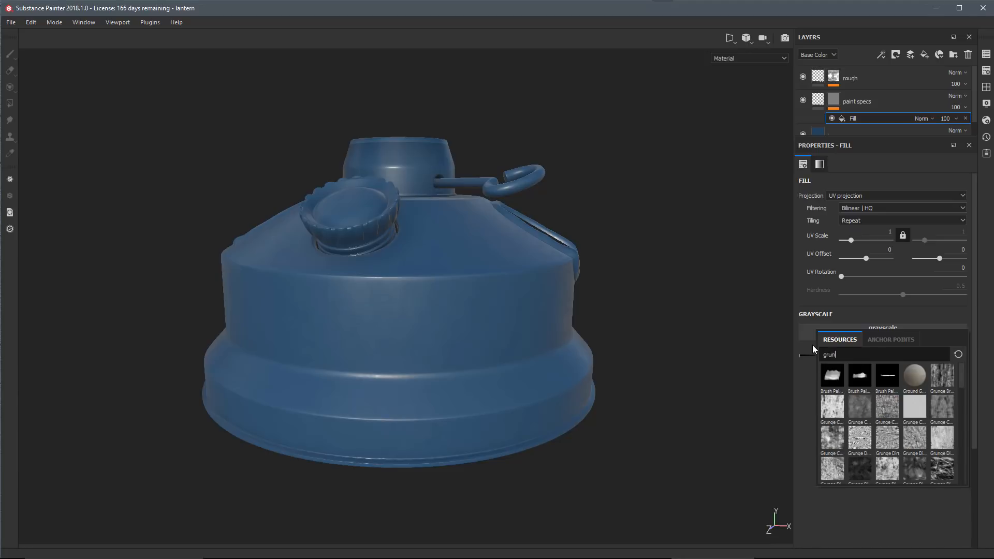
pyautogui.press('BackSpace')
pyautogui.press('BackSpace')
pyautogui.press('BackSpace')
pyautogui.press('BackSpace')
pyautogui.press('BackSpace')
pyautogui.press('BackSpace')
pyautogui.write('proc')
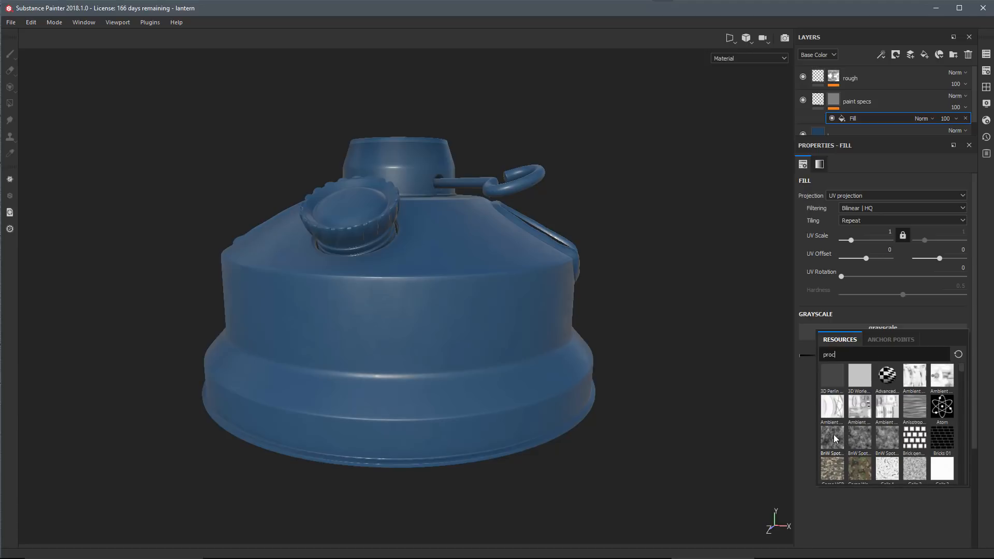
pyautogui.moveTo(834, 439)
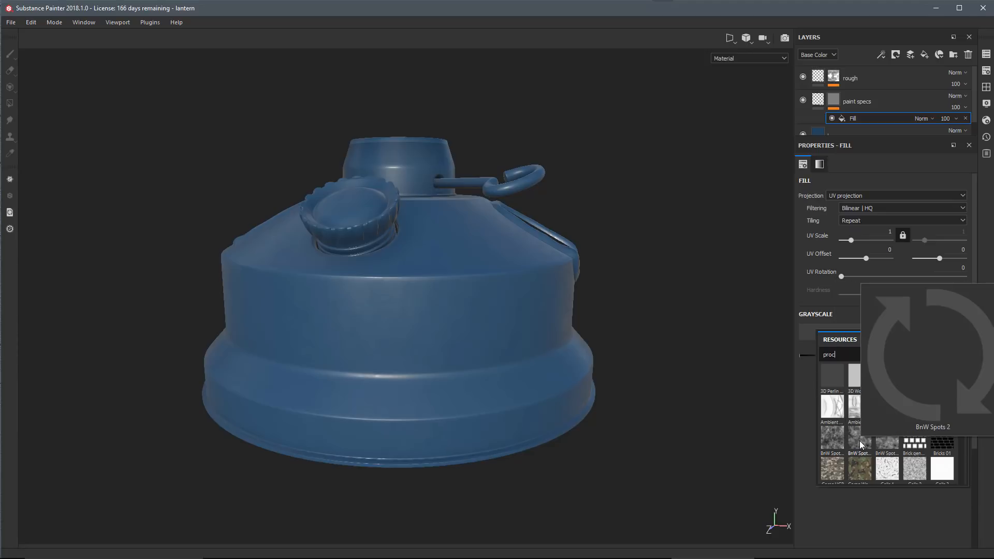
pyautogui.click(834, 437)
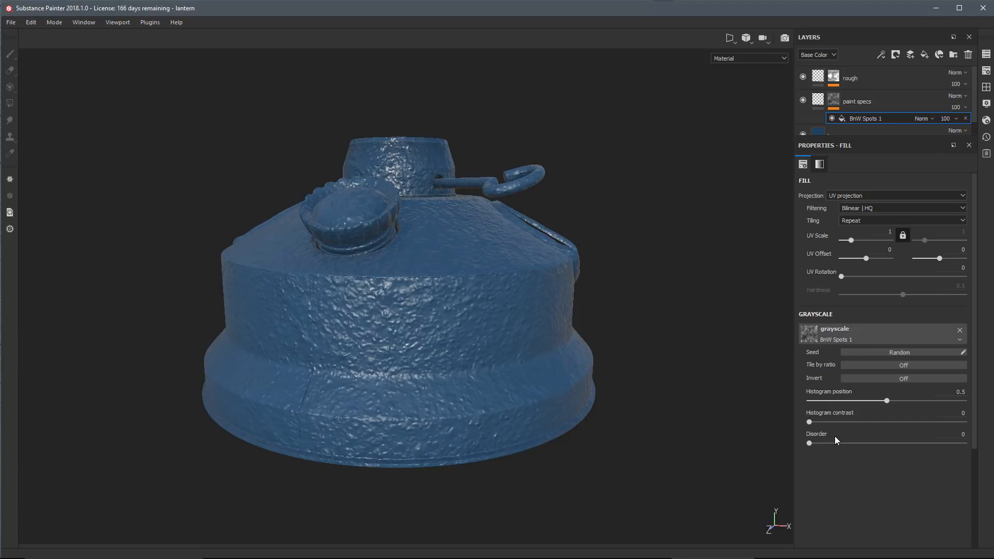
# Switch the BnW Spots 1 fill to tri-planar projection and set its UV scale to 2.42.
pyautogui.keyDown('alt'); pyautogui.moveTo(414, 342); pyautogui.dragTo(444, 276); pyautogui.keyUp('alt')
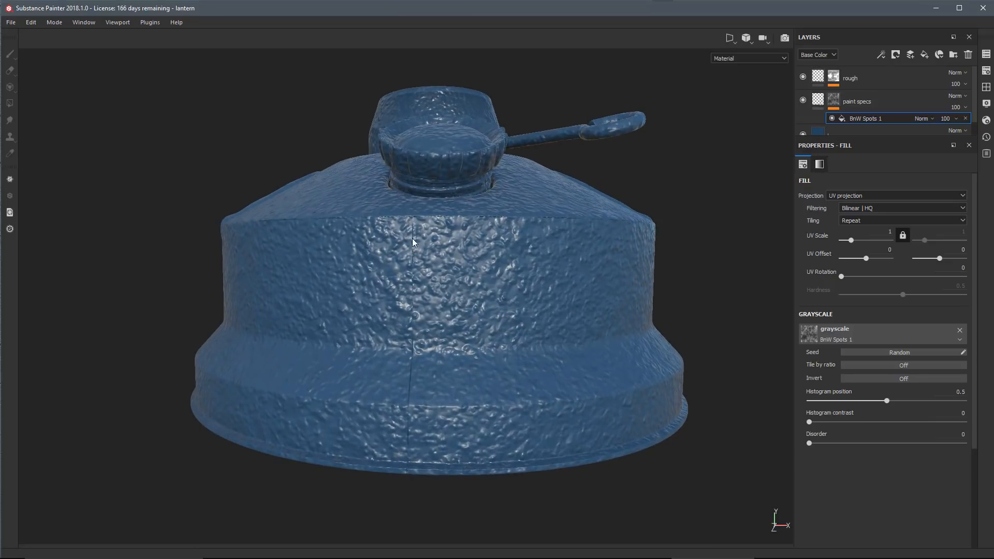
pyautogui.keyDown('alt'); pyautogui.moveTo(478, 305); pyautogui.dragTo(487, 321); pyautogui.keyUp('alt')
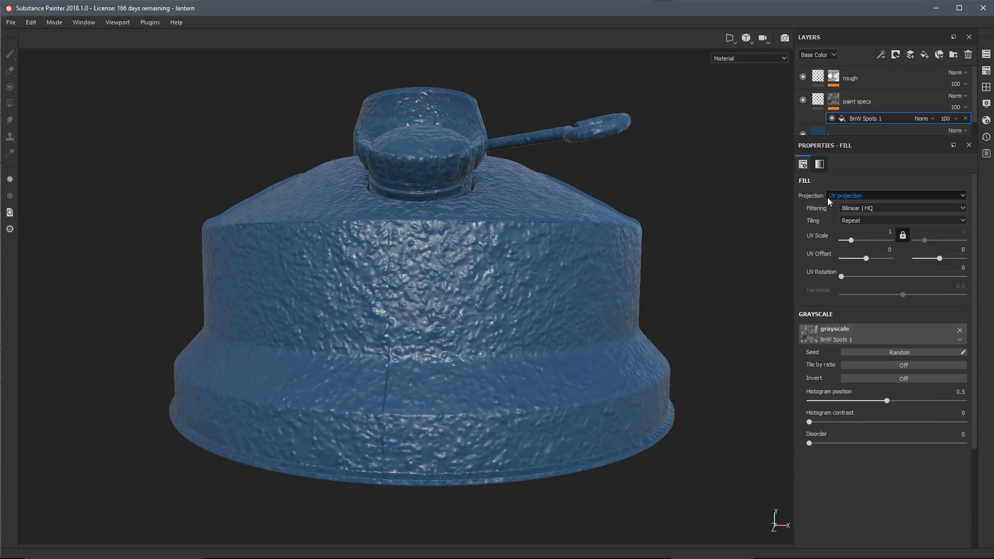
pyautogui.click(843, 196)
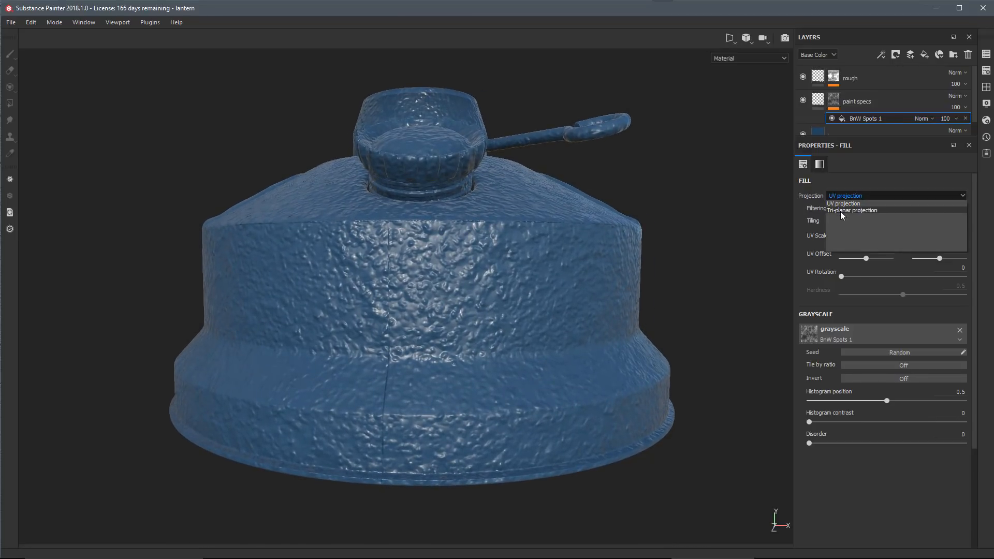
pyautogui.click(842, 210)
pyautogui.scroll(-2, 429, 337)
pyautogui.moveTo(429, 334)
pyautogui.keyDown('alt'); pyautogui.mouseDown()
pyautogui.moveTo(388, 331)
pyautogui.moveTo(430, 349)
pyautogui.mouseUp(); pyautogui.keyUp('alt')
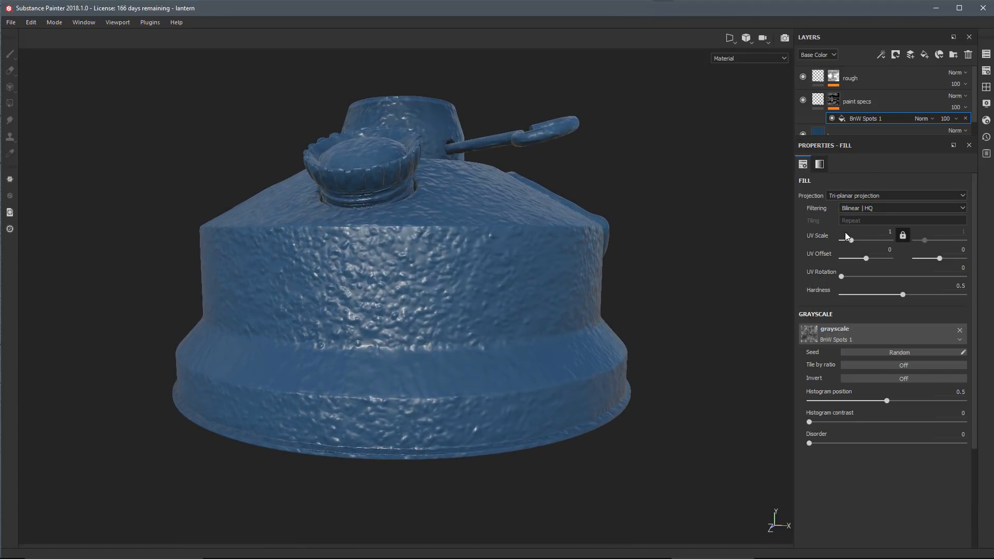
pyautogui.moveTo(852, 241); pyautogui.dragTo(855, 241)
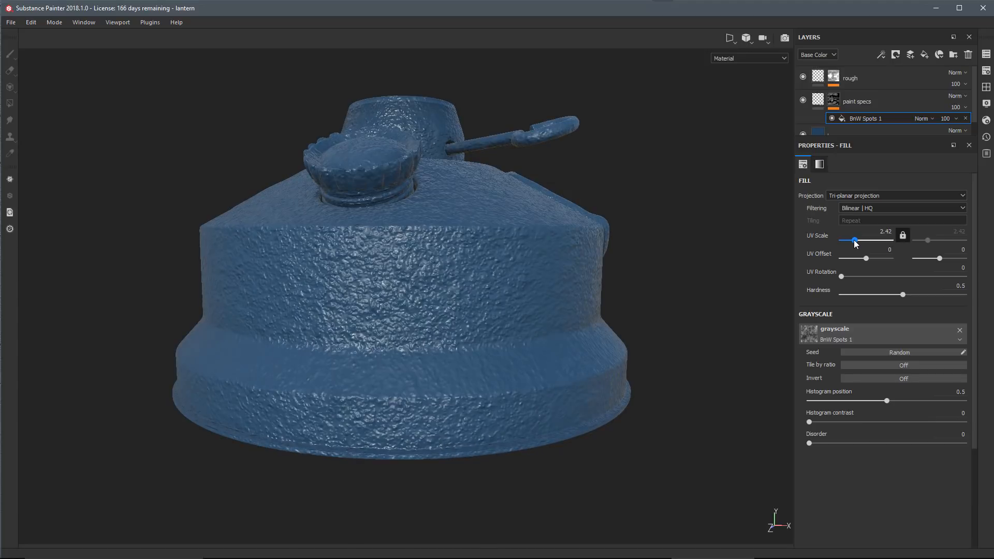
pyautogui.keyDown('alt'); pyautogui.moveTo(468, 383); pyautogui.dragTo(470, 373); pyautogui.keyUp('alt')
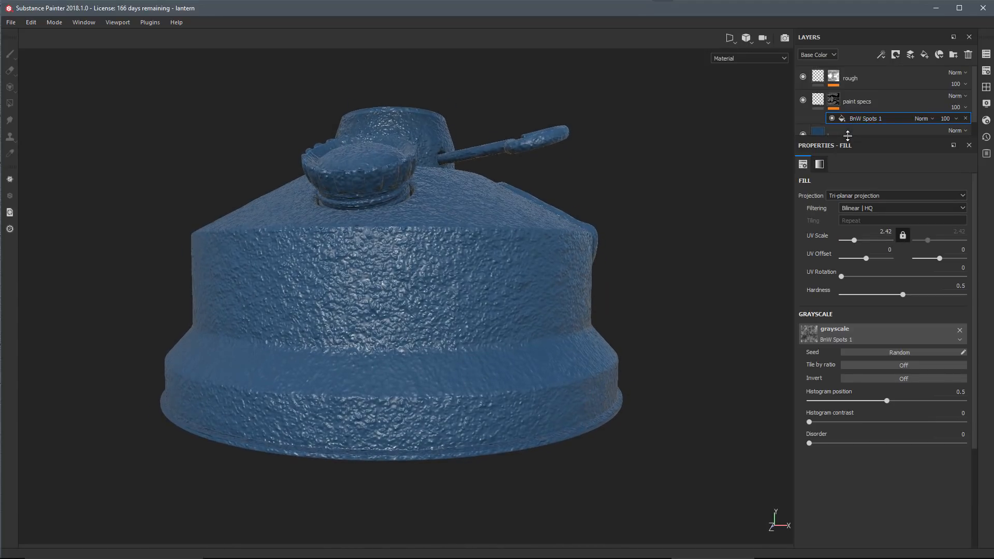
# Enlarge the layer stack area and isolate the paint specs mask to examine its spot pattern on the model.
pyautogui.moveTo(839, 139); pyautogui.dragTo(838, 172)
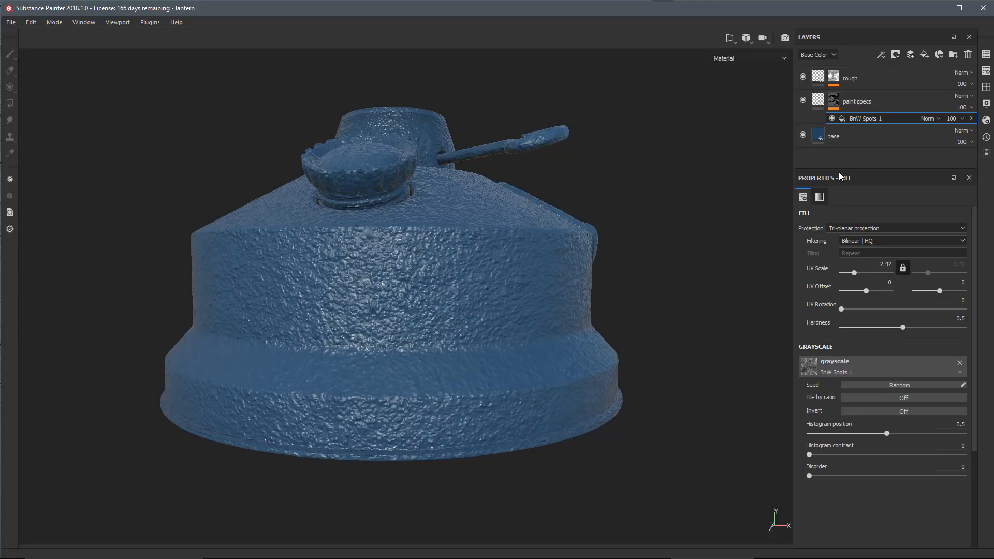
pyautogui.keyDown('alt'); pyautogui.click(833, 100); pyautogui.keyUp('alt')
pyautogui.moveTo(505, 274)
pyautogui.keyDown('alt'); pyautogui.mouseDown()
pyautogui.moveTo(574, 275)
pyautogui.moveTo(530, 283)
pyautogui.mouseUp(); pyautogui.keyUp('alt')
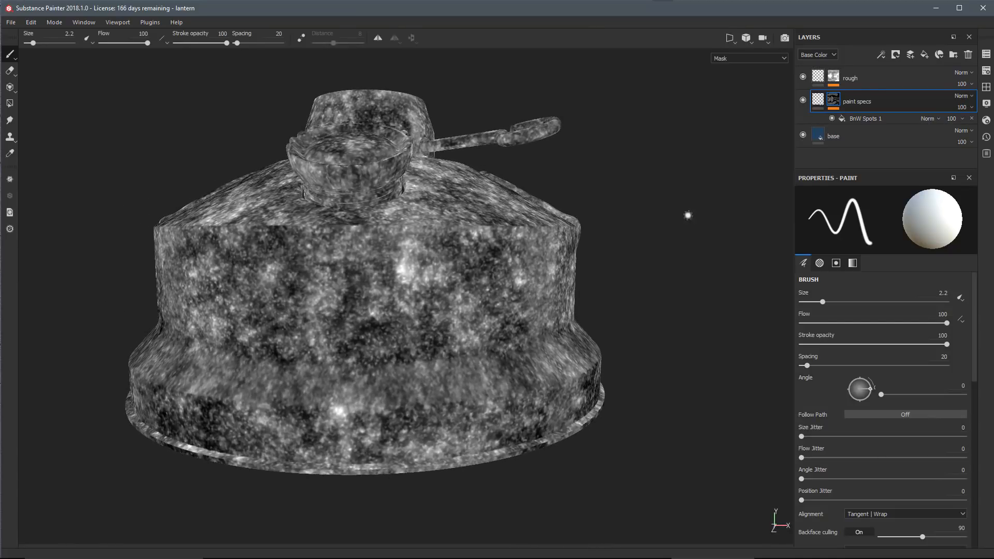
# Return to the Material view and try uniform Height values of 0.0395 and -0.1053 on the paint specs layer.
pyautogui.click(819, 99)
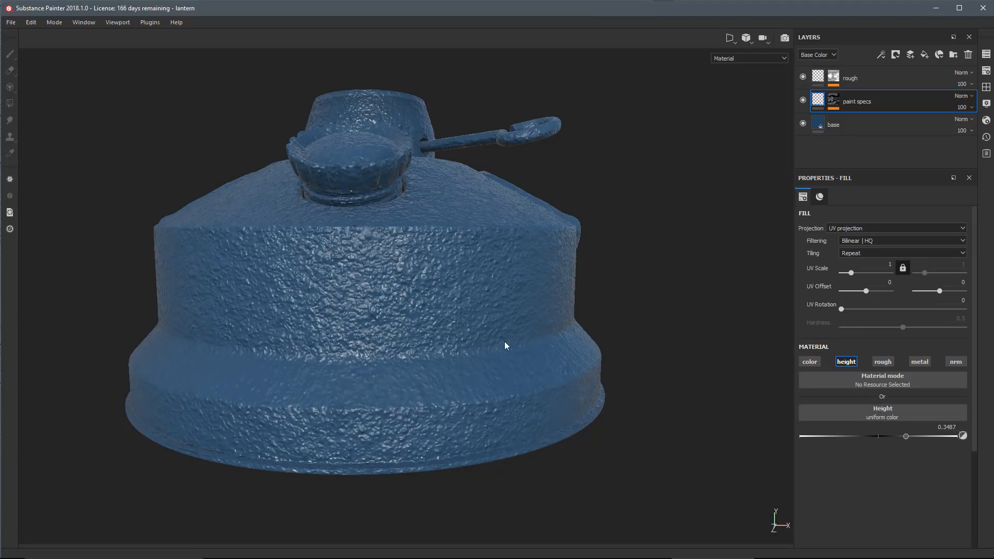
pyautogui.keyDown('alt'); pyautogui.moveTo(505, 341); pyautogui.dragTo(533, 342, button='middle'); pyautogui.keyUp('alt')
pyautogui.scroll(1, 533, 342)
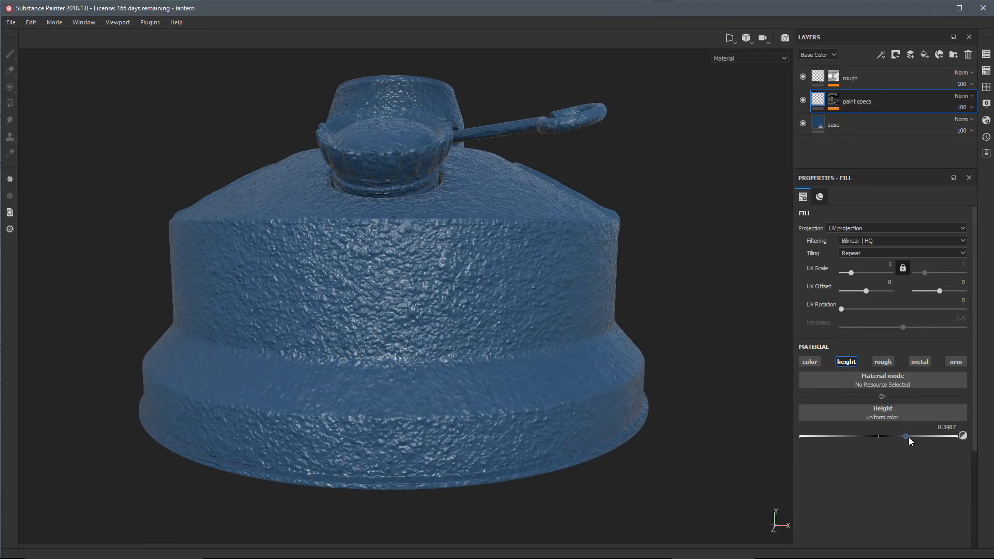
pyautogui.keyDown('alt'); pyautogui.moveTo(503, 311); pyautogui.dragTo(413, 277); pyautogui.keyUp('alt')
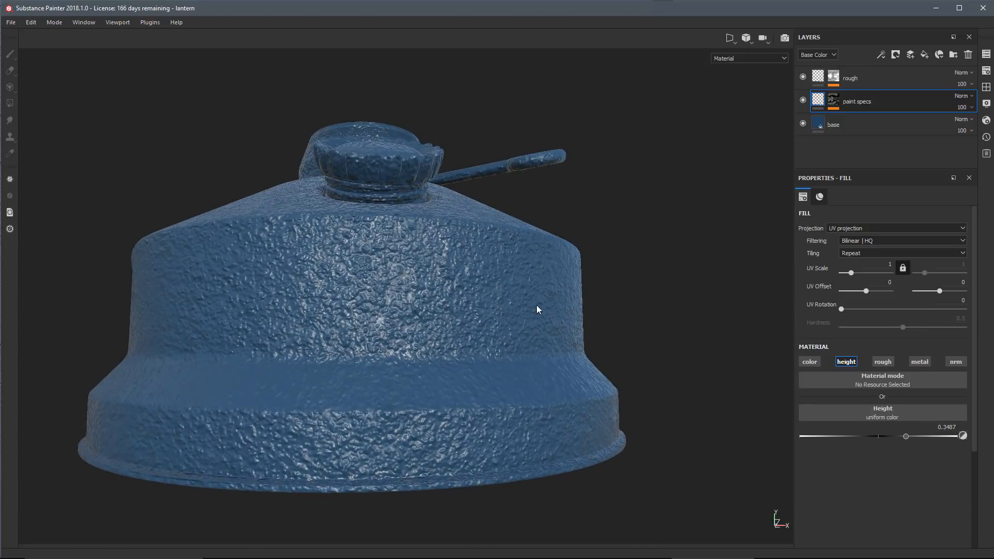
pyautogui.keyDown('alt'); pyautogui.moveTo(537, 305); pyautogui.dragTo(524, 320); pyautogui.keyUp('alt')
pyautogui.moveTo(906, 436); pyautogui.dragTo(882, 439)
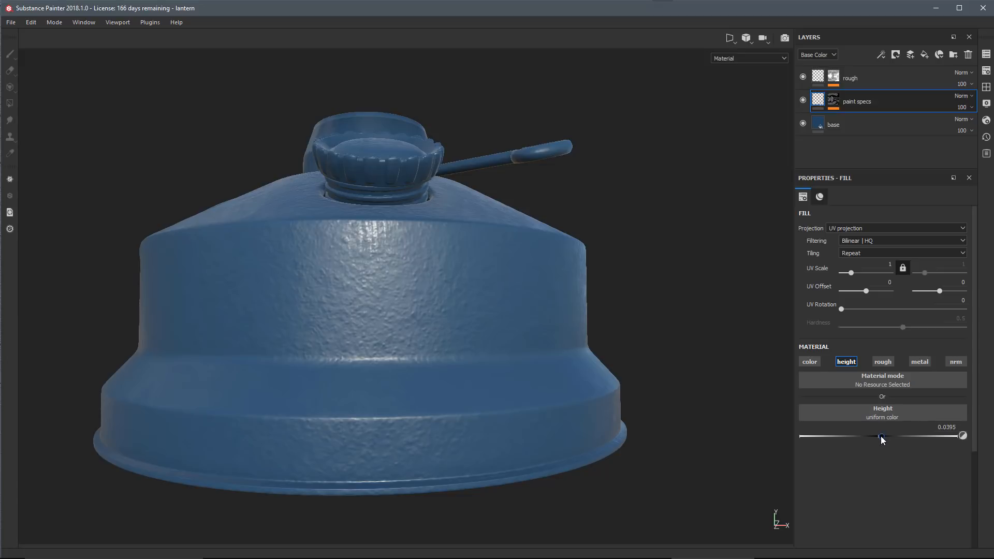
pyautogui.moveTo(880, 436); pyautogui.dragTo(870, 439)
pyautogui.keyDown('alt'); pyautogui.moveTo(284, 434); pyautogui.dragTo(389, 355); pyautogui.keyUp('alt')
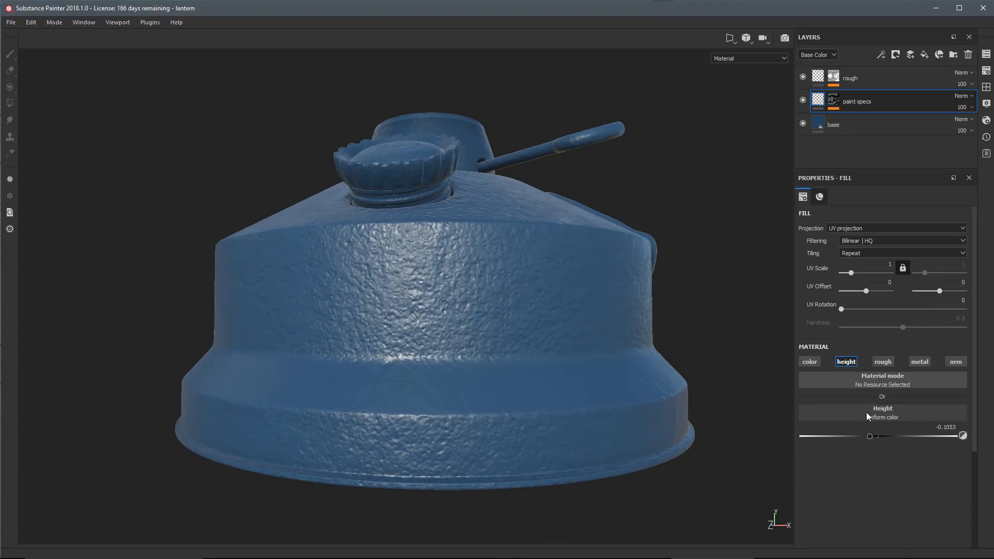
# Bring the paint specs layer's uniform Height back to a positive value, trying 0.0592 and settling on 0.0987.
pyautogui.click(883, 436)
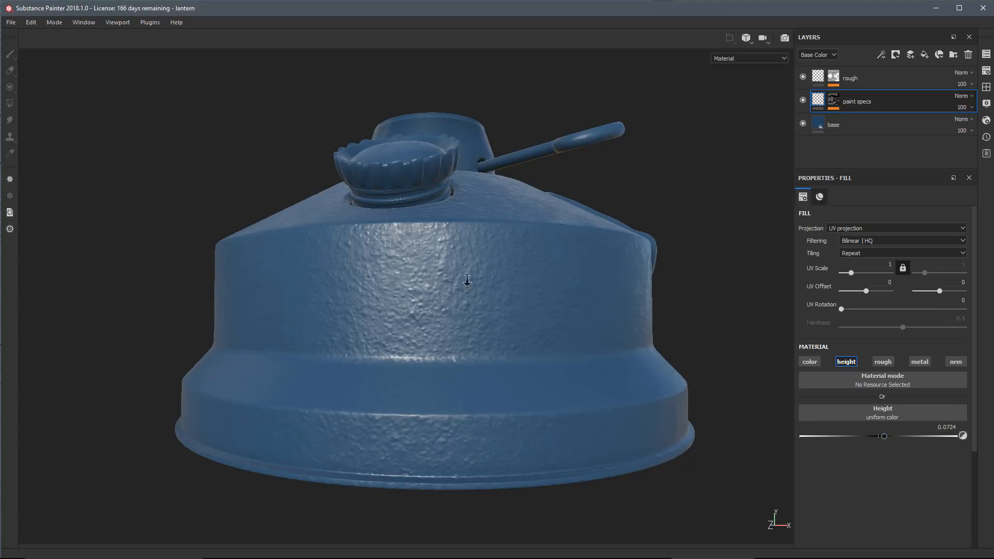
pyautogui.keyDown('alt'); pyautogui.moveTo(466, 282); pyautogui.dragTo(491, 295); pyautogui.keyUp('alt')
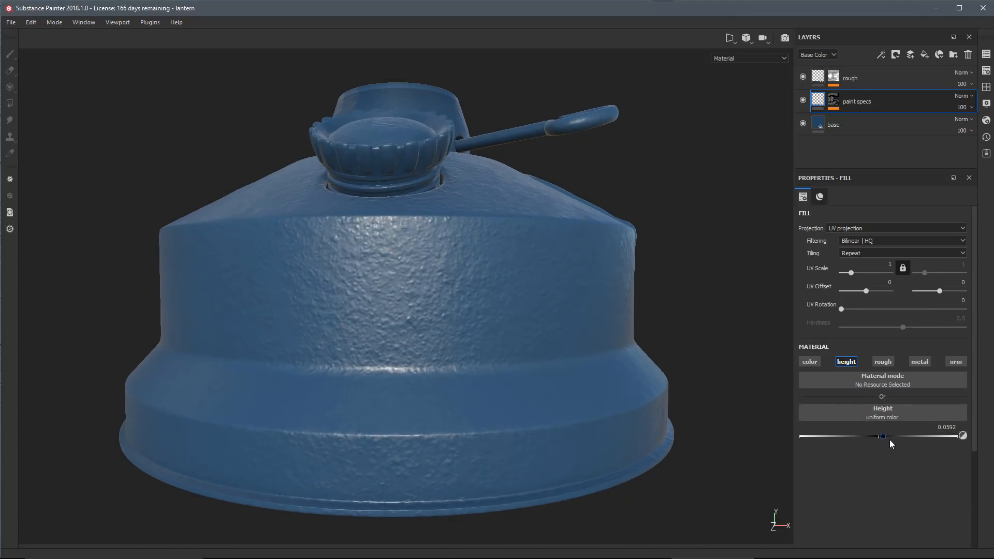
pyautogui.keyDown('alt'); pyautogui.moveTo(534, 350); pyautogui.dragTo(533, 342, button='middle'); pyautogui.keyUp('alt')
pyautogui.keyDown('alt'); pyautogui.moveTo(533, 342); pyautogui.dragTo(538, 347, button='right'); pyautogui.keyUp('alt')
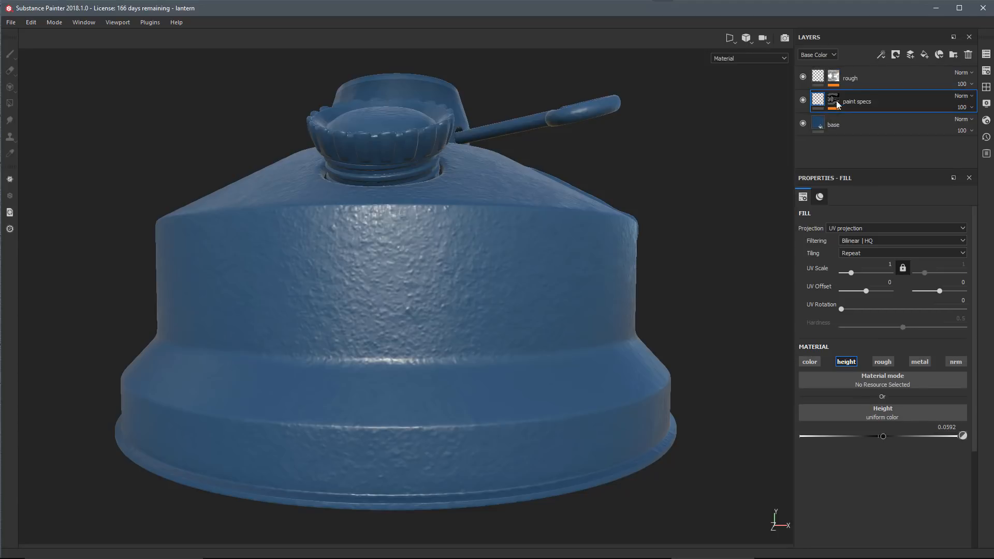
pyautogui.moveTo(836, 100)
pyautogui.moveTo(886, 437)
pyautogui.mouseDown()
pyautogui.moveTo(870, 440)
pyautogui.moveTo(879, 442)
pyautogui.mouseUp()
pyautogui.moveTo(886, 439); pyautogui.dragTo(886, 438)
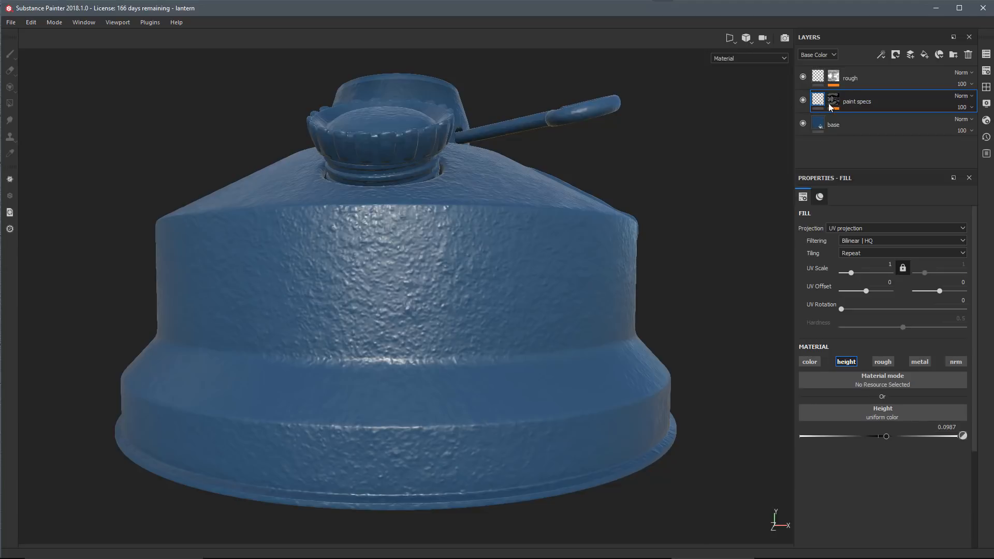
# Show the Height channel in the layer stack and look through the paint specs layer's blend modes without changing them.
pyautogui.click(833, 53)
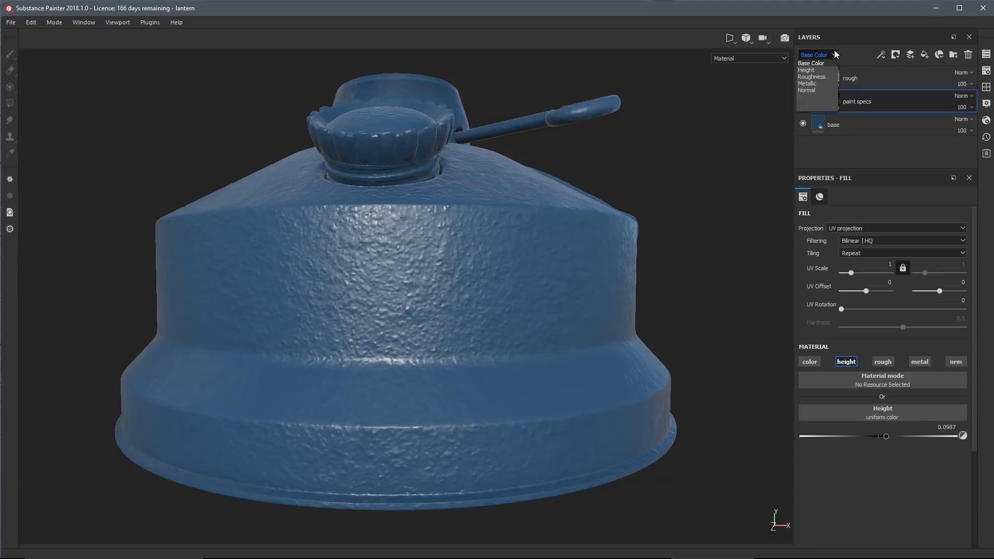
pyautogui.click(806, 70)
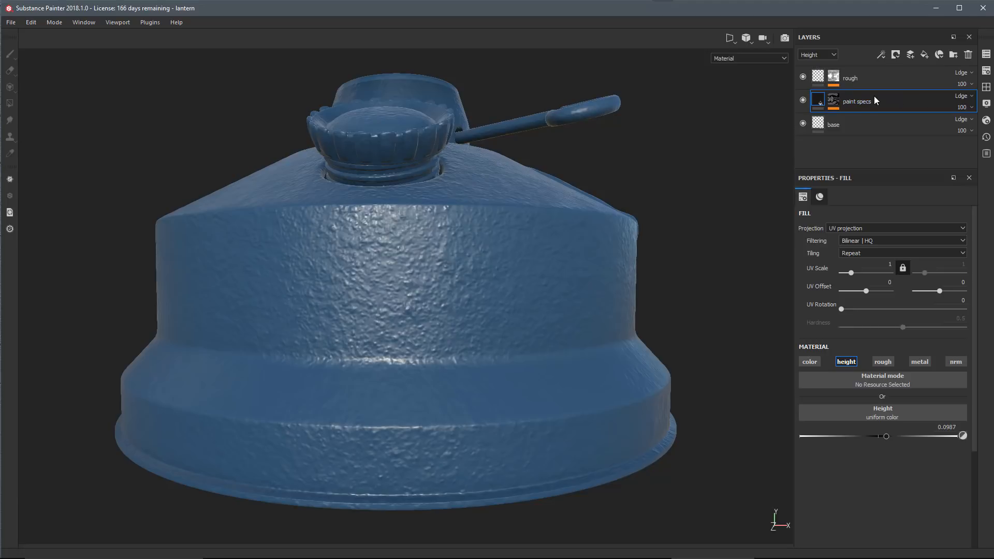
pyautogui.click(961, 98)
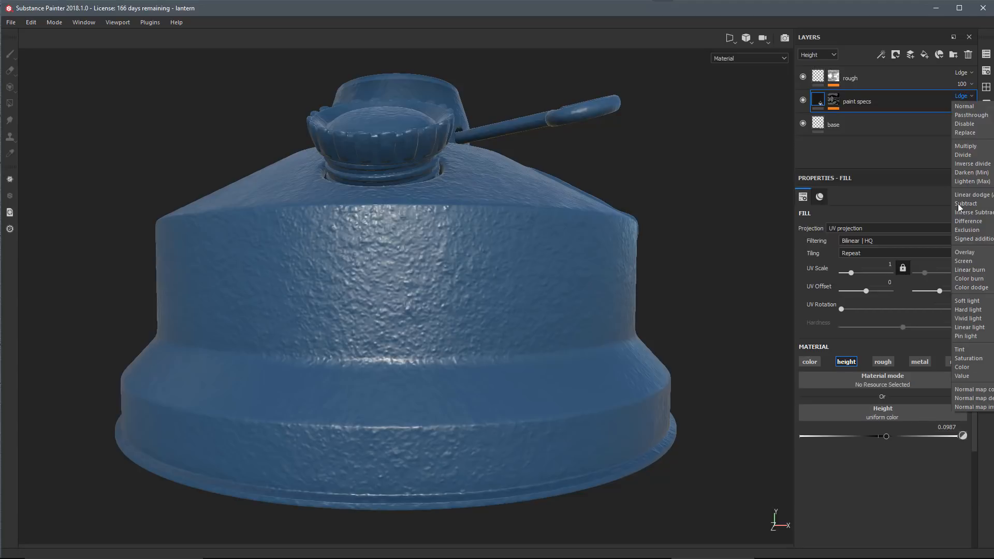
pyautogui.click(940, 98)
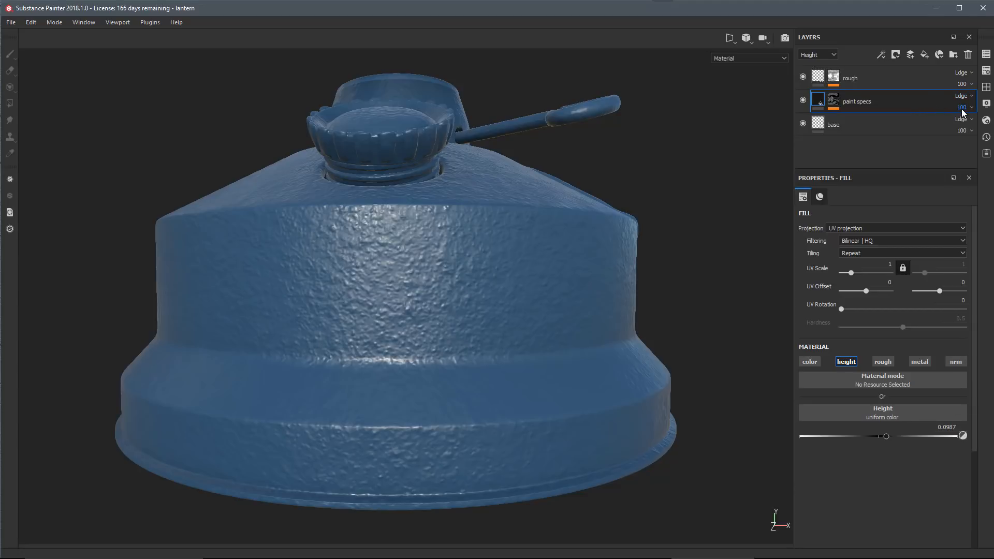
# Try lowering the paint specs layer's height opacity to 22, and restore it to 100.
pyautogui.click(962, 109)
pyautogui.moveTo(991, 127); pyautogui.dragTo(964, 131)
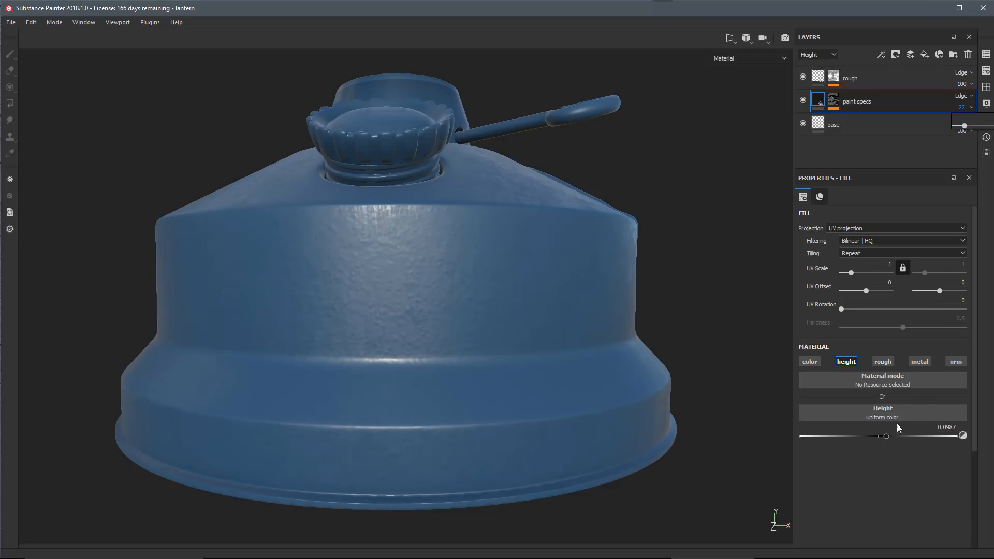
pyautogui.moveTo(963, 125); pyautogui.dragTo(992, 127)
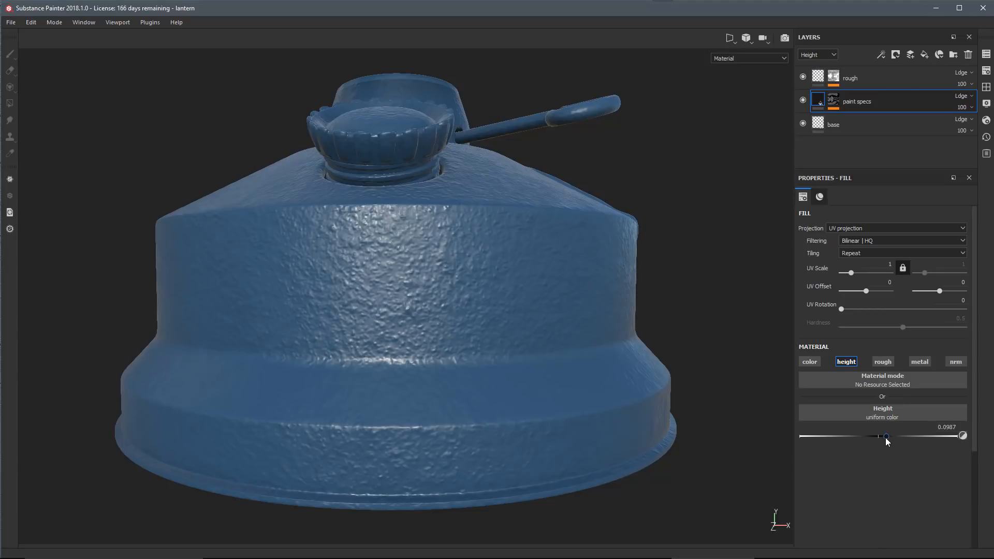
# Set the paint specs layer's uniform Height to 0.0329, check the bumps on the base, and select the layer's mask.
pyautogui.moveTo(885, 437); pyautogui.dragTo(883, 436)
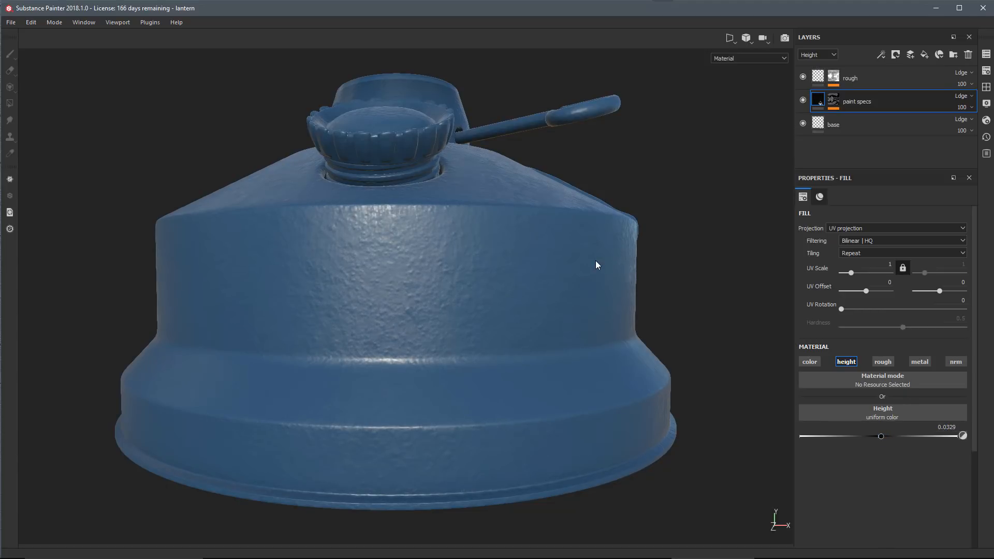
pyautogui.keyDown('alt'); pyautogui.moveTo(499, 275); pyautogui.dragTo(469, 307); pyautogui.keyUp('alt')
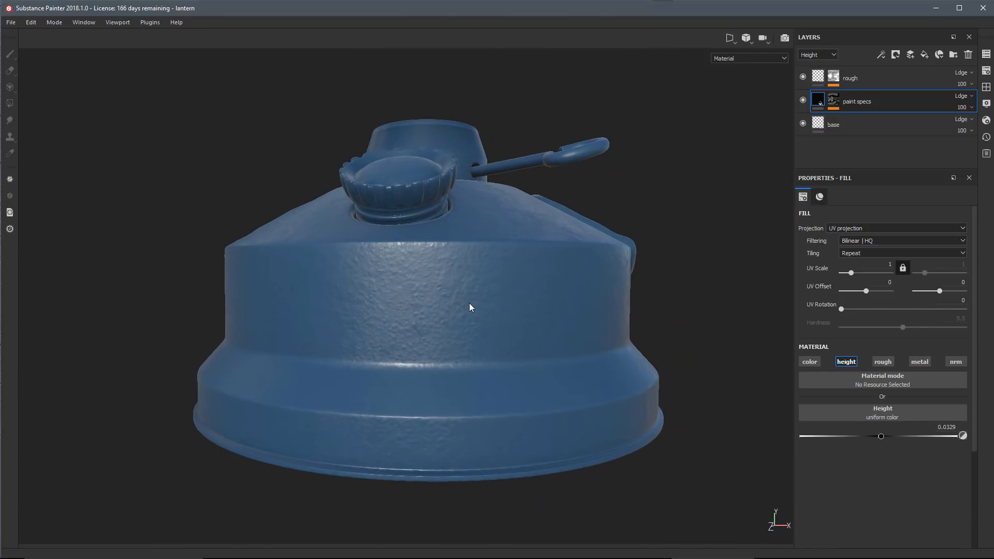
pyautogui.click(834, 100)
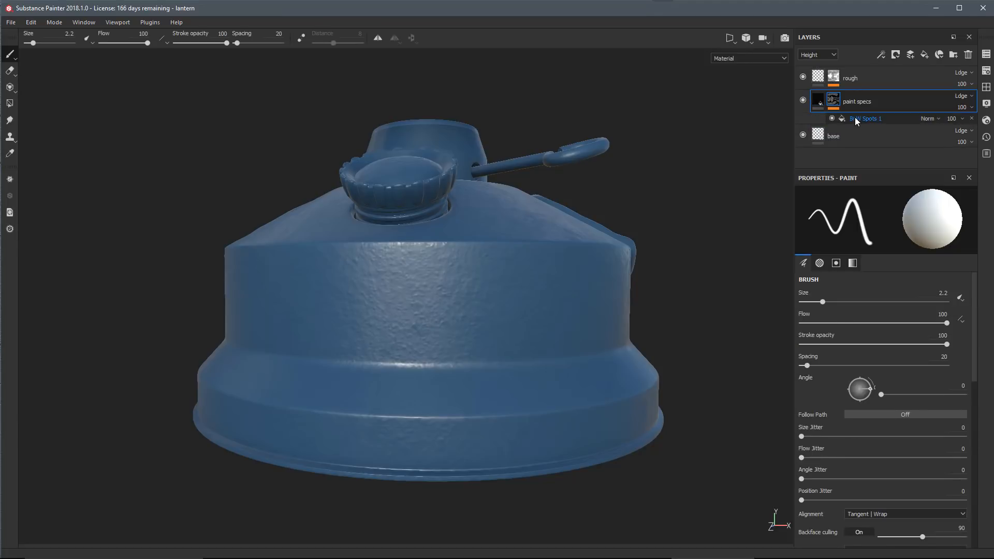
# Set the Histogram position of the paint specs mask's BnW Spots 1 fill to 0.19 and inspect the bumps around the base.
pyautogui.click(854, 118)
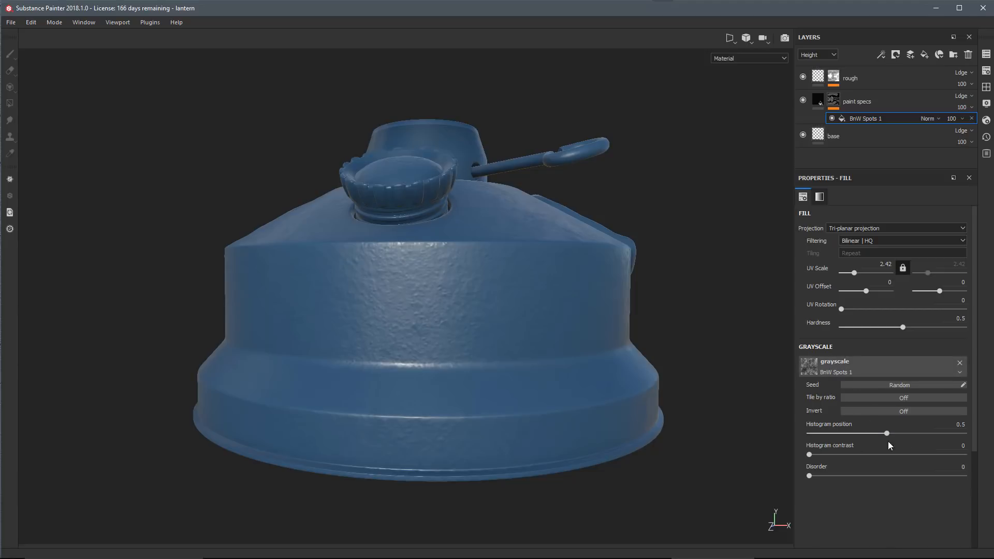
pyautogui.moveTo(886, 432); pyautogui.dragTo(839, 436)
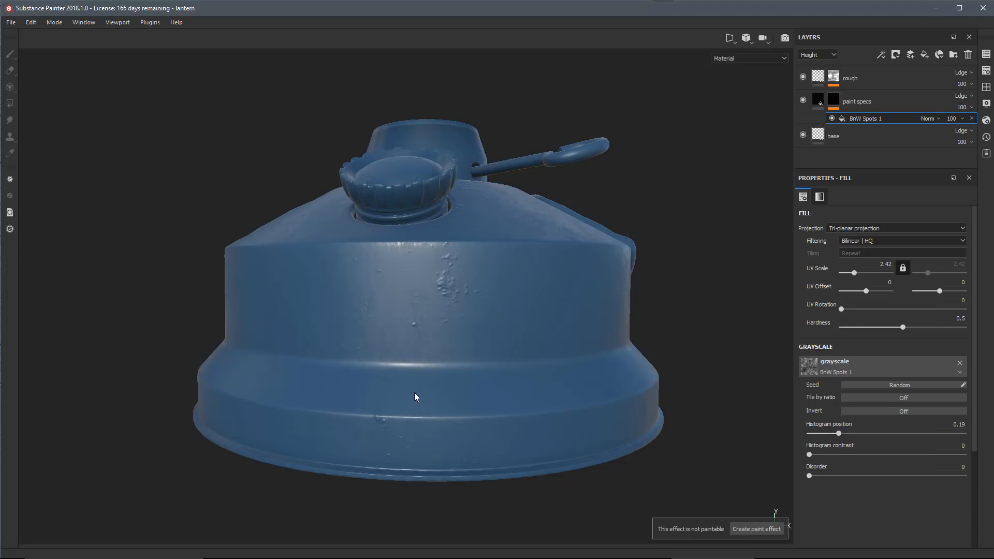
pyautogui.keyDown('alt'); pyautogui.moveTo(410, 342); pyautogui.dragTo(433, 344, button='middle'); pyautogui.keyUp('alt')
pyautogui.keyDown('alt'); pyautogui.moveTo(434, 343); pyautogui.dragTo(478, 281); pyautogui.keyUp('alt')
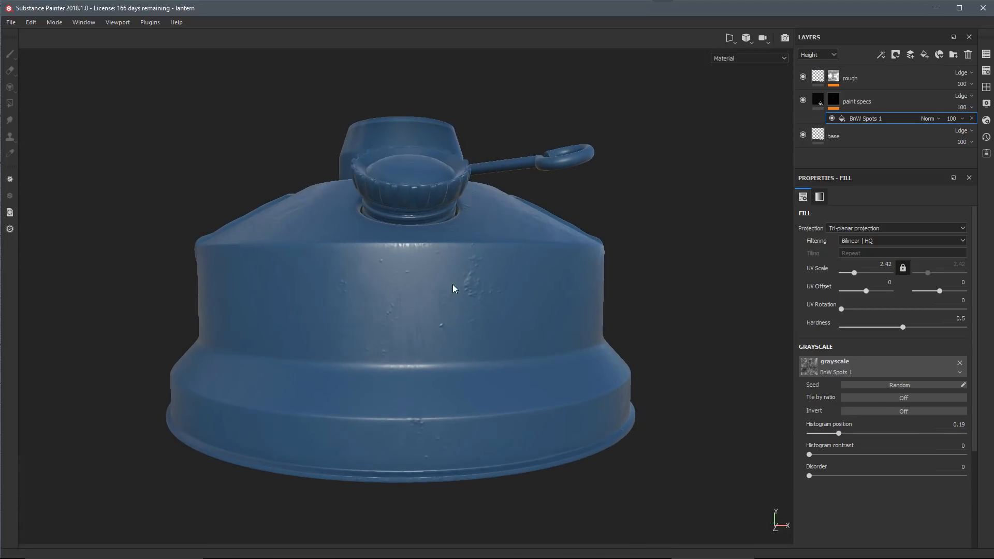
pyautogui.keyDown('alt'); pyautogui.moveTo(385, 426); pyautogui.dragTo(471, 312); pyautogui.keyUp('alt')
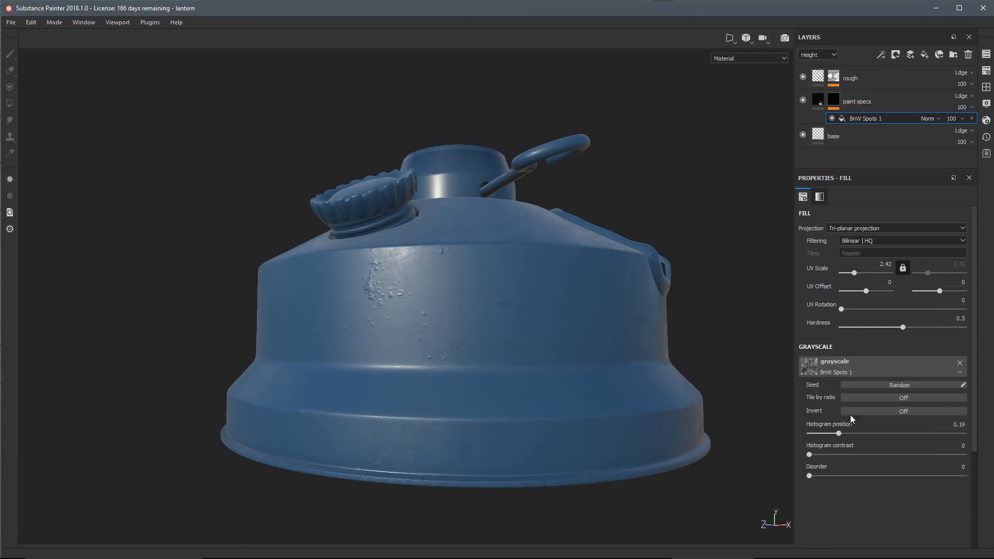
# Set the Disorder of the BnW Spots 1 mask fill to 24.16 and check the spots around the base.
pyautogui.moveTo(810, 475); pyautogui.dragTo(847, 476)
pyautogui.keyDown('alt'); pyautogui.moveTo(484, 407); pyautogui.dragTo(580, 311); pyautogui.keyUp('alt')
pyautogui.moveTo(837, 434)
pyautogui.mouseDown()
pyautogui.moveTo(829, 433)
pyautogui.moveTo(838, 433)
pyautogui.mouseUp()
pyautogui.keyDown('alt'); pyautogui.moveTo(484, 362); pyautogui.dragTo(543, 369); pyautogui.keyUp('alt')
# Fine-tune the paint specs layer's uniform Height and lower its height opacity to 69.
pyautogui.click(817, 101)
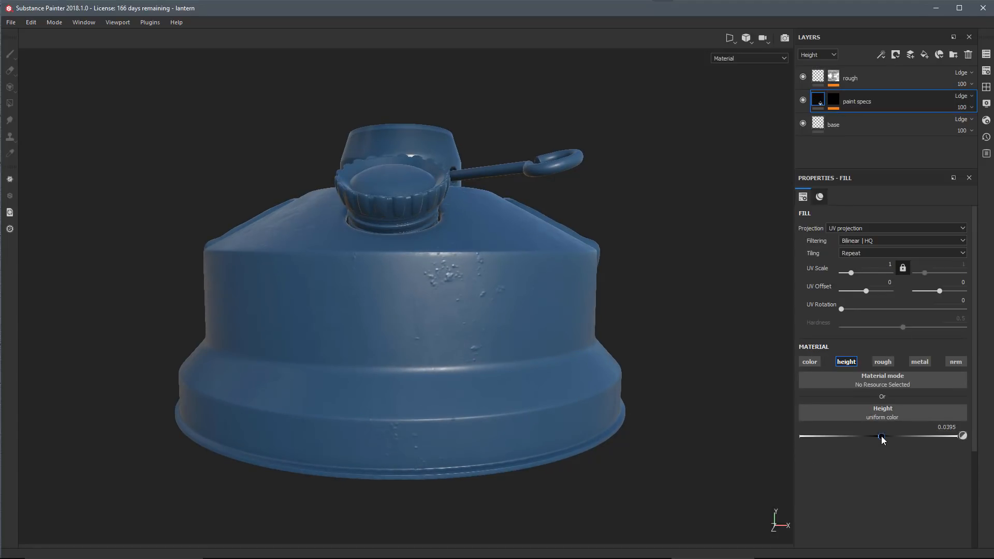
pyautogui.moveTo(880, 436); pyautogui.dragTo(881, 436)
pyautogui.moveTo(880, 436); pyautogui.dragTo(880, 436)
pyautogui.moveTo(880, 437); pyautogui.dragTo(880, 437)
pyautogui.click(947, 427)
pyautogui.click(962, 108)
pyautogui.moveTo(991, 132); pyautogui.dragTo(978, 132)
pyautogui.moveTo(980, 130); pyautogui.dragTo(988, 131)
pyautogui.moveTo(431, 390)
pyautogui.keyDown('alt'); pyautogui.mouseDown()
pyautogui.moveTo(404, 355)
pyautogui.moveTo(448, 405)
pyautogui.moveTo(459, 393)
pyautogui.mouseUp(); pyautogui.keyUp('alt')
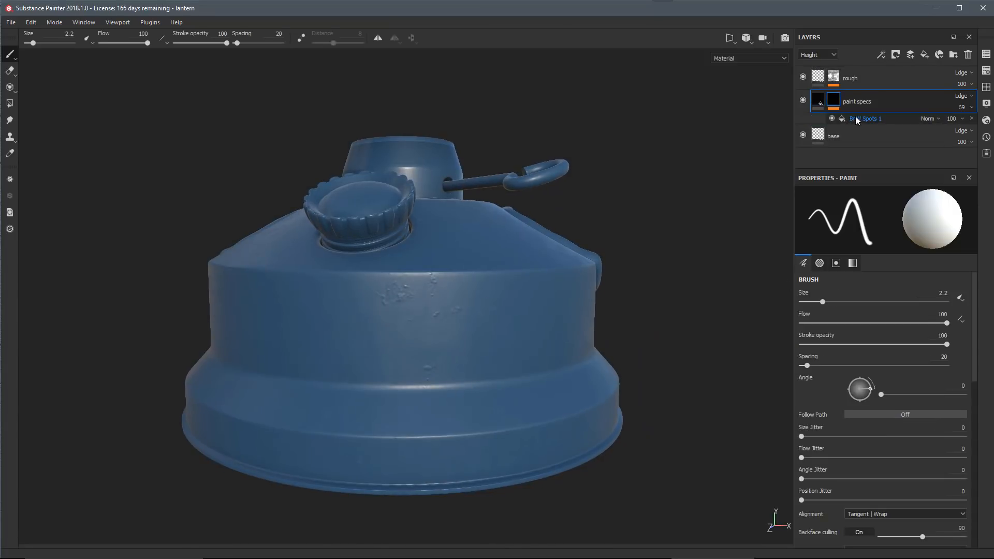
# Set the Histogram position of the paint specs mask's BnW Spots 1 fill to 0.25 and check the bumps on the base.
pyautogui.click(855, 117)
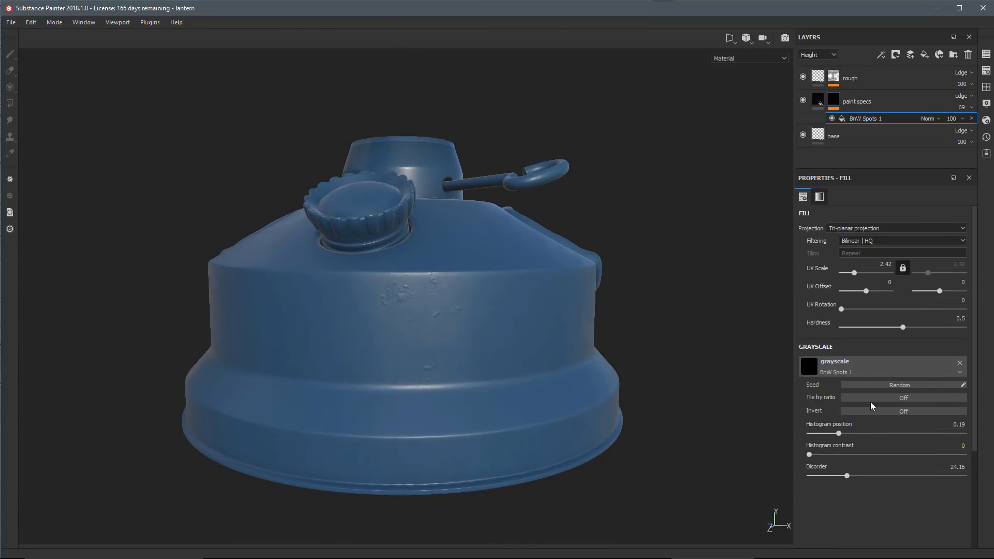
pyautogui.moveTo(837, 434); pyautogui.dragTo(847, 434)
pyautogui.keyDown('alt'); pyautogui.moveTo(577, 376); pyautogui.dragTo(523, 391); pyautogui.keyUp('alt')
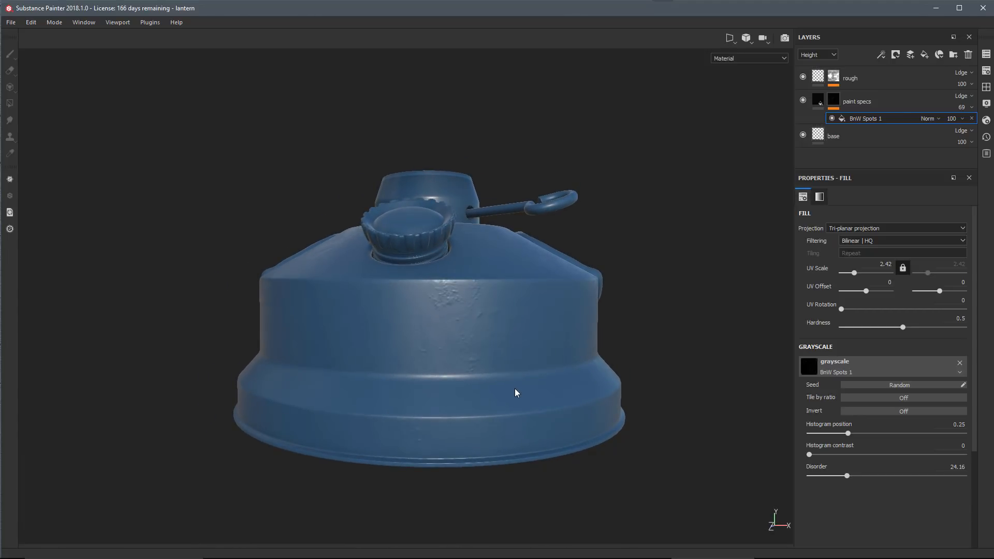
pyautogui.keyDown('alt'); pyautogui.moveTo(468, 329); pyautogui.dragTo(489, 343); pyautogui.keyUp('alt')
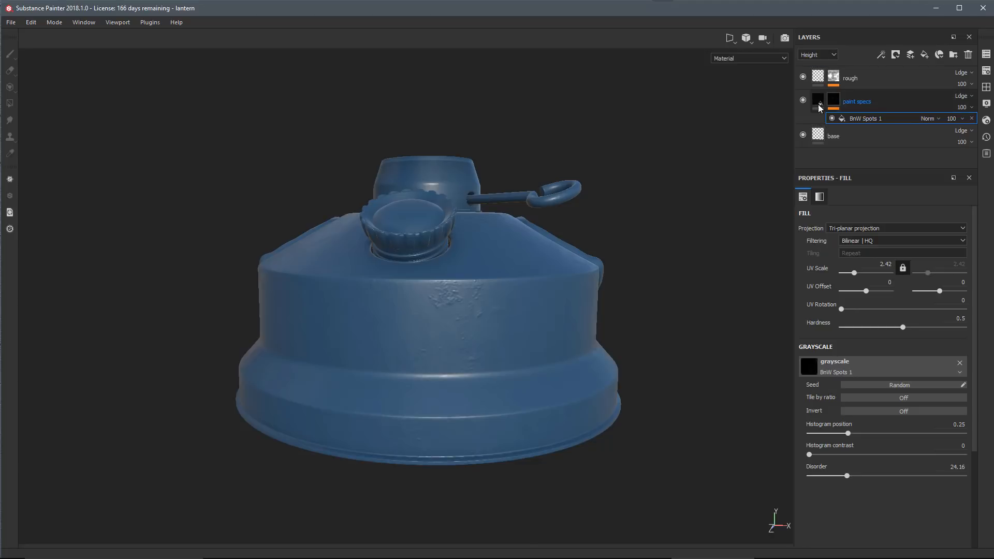
# Show the Base Color channel in the layer stack and add a color-only fill layer directly above the base layer.
pyautogui.click(818, 55)
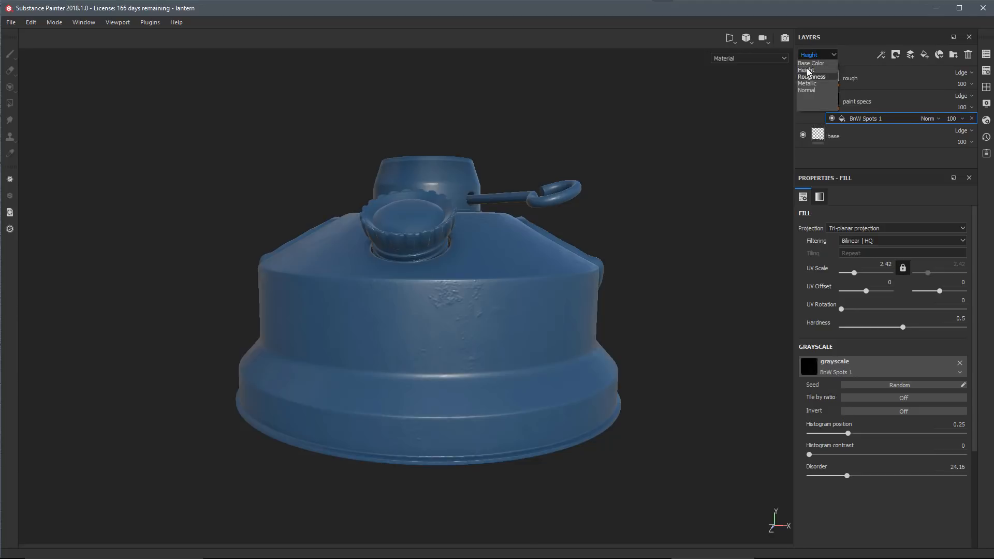
pyautogui.click(811, 61)
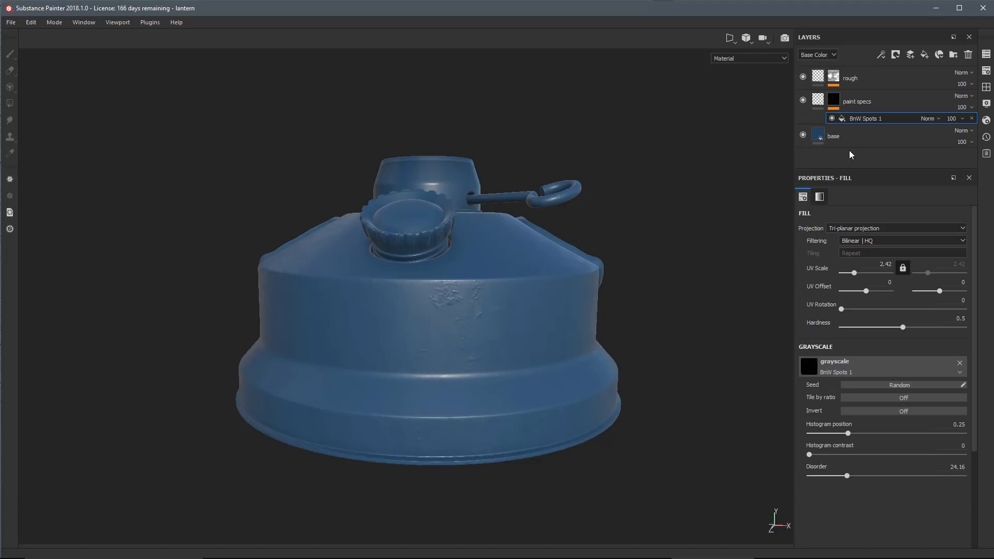
pyautogui.click(867, 143)
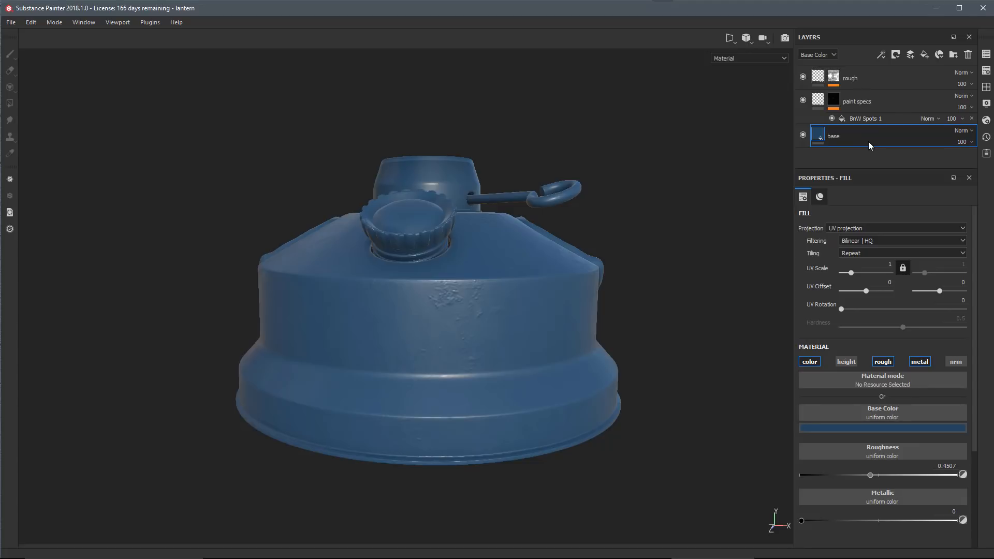
pyautogui.click(925, 55)
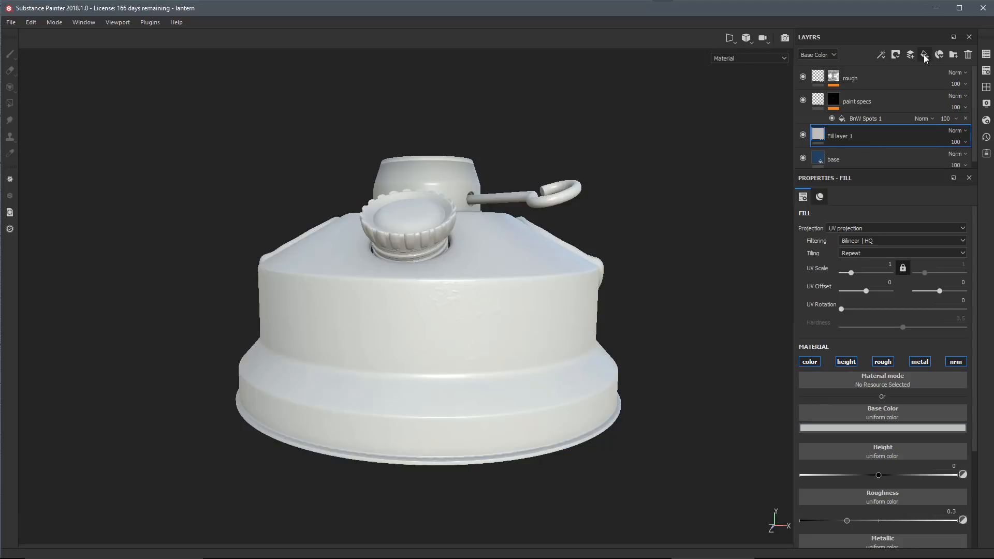
pyautogui.click(882, 362)
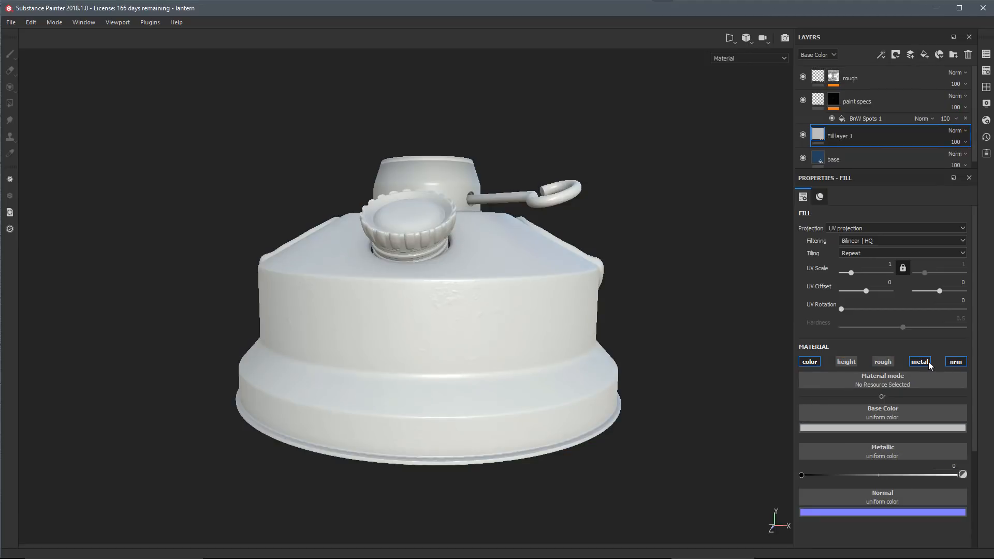
pyautogui.click(919, 362)
pyautogui.click(955, 362)
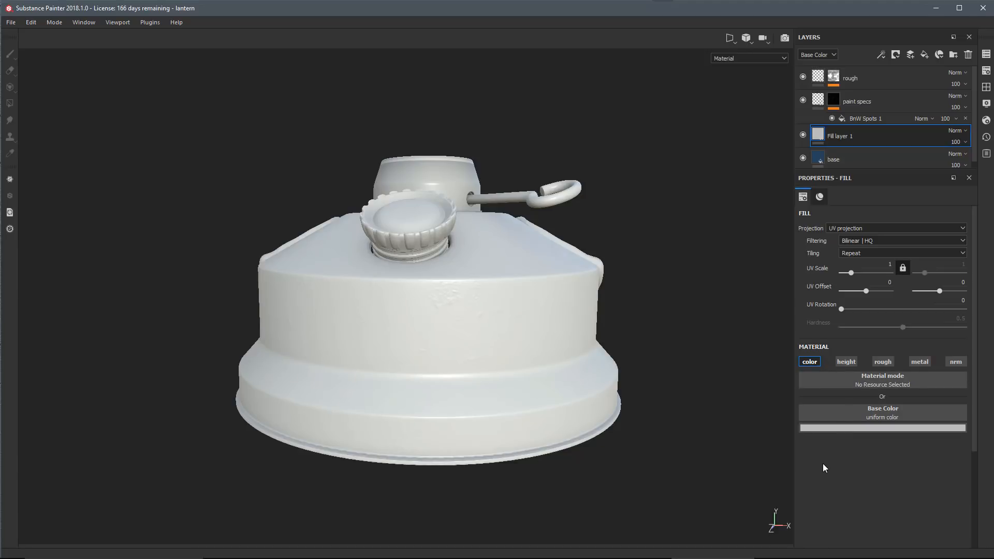
# Sample the base layer's blue as the new fill layer's base color and make it slightly lighter and less saturated.
pyautogui.click(808, 427)
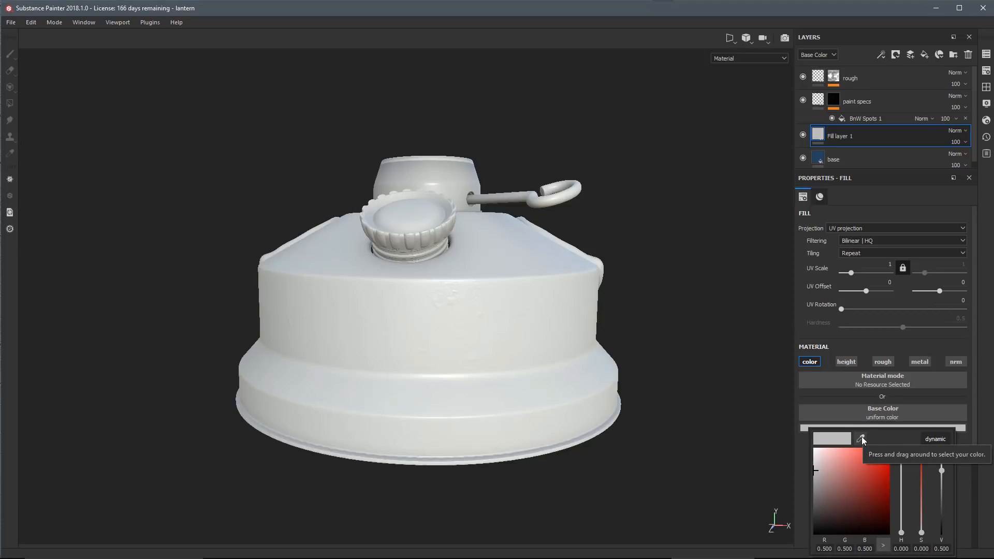
pyautogui.moveTo(861, 437); pyautogui.dragTo(819, 156)
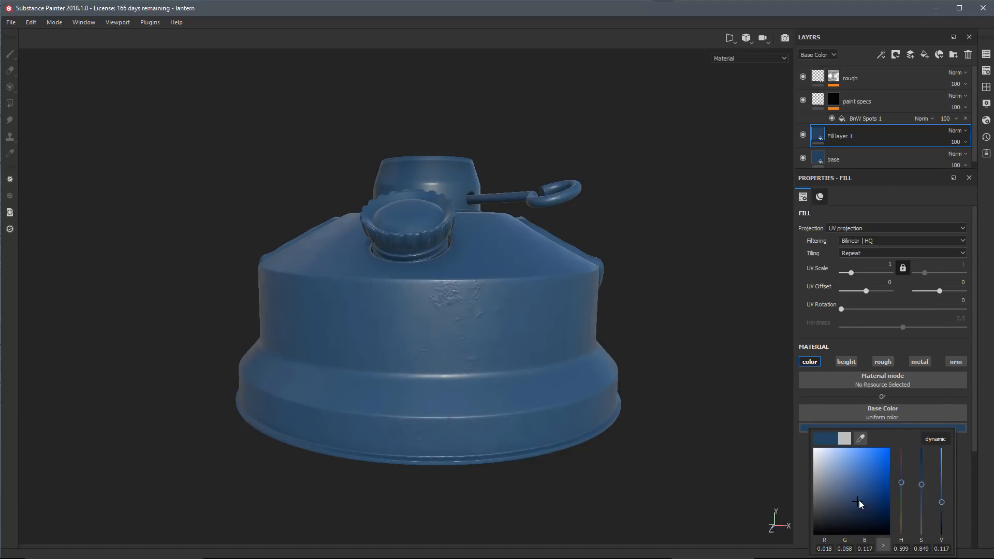
pyautogui.moveTo(858, 500); pyautogui.dragTo(853, 498)
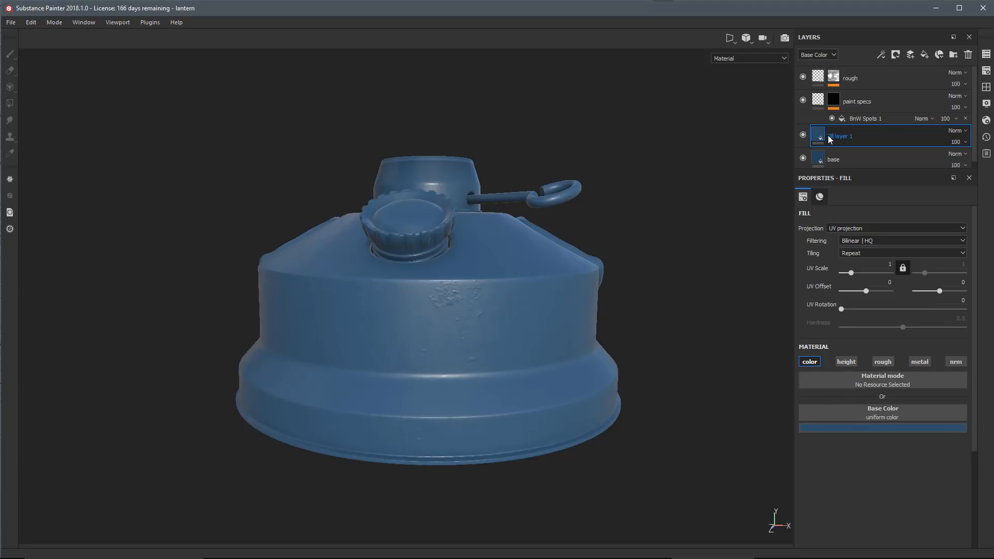
# Add a black mask to the new fill layer and apply an MG Mask Editor generator to it.
pyautogui.rightClick(864, 136)
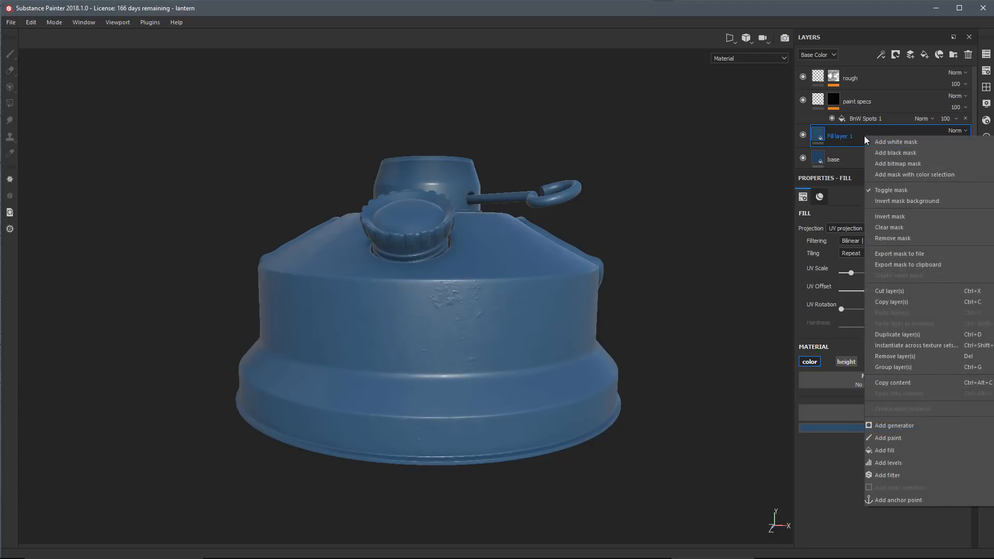
pyautogui.click(883, 153)
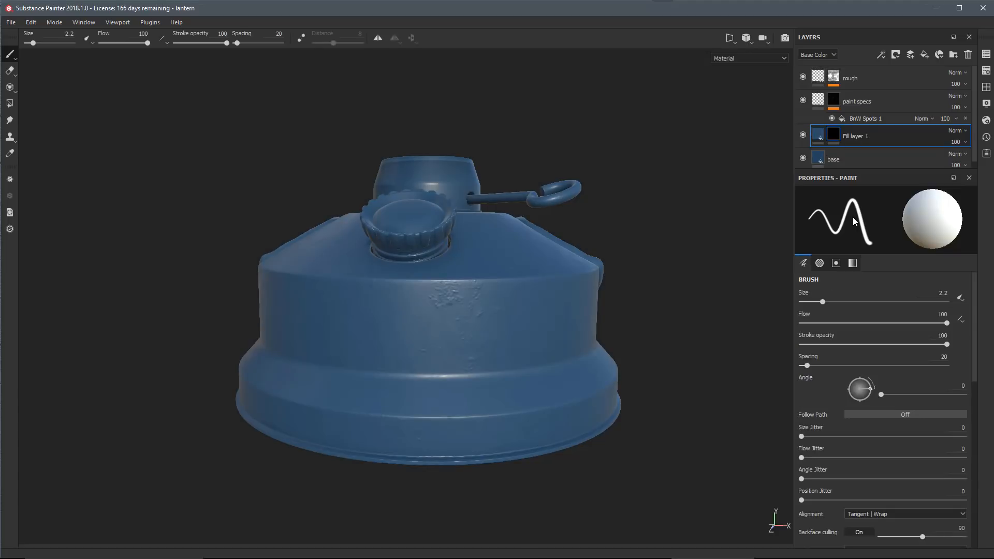
pyautogui.click(880, 55)
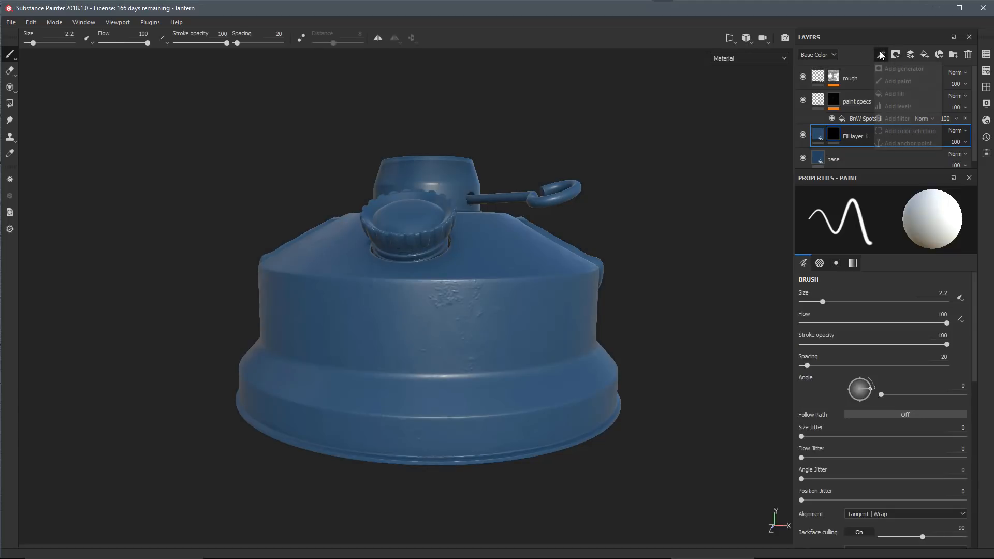
pyautogui.click(893, 71)
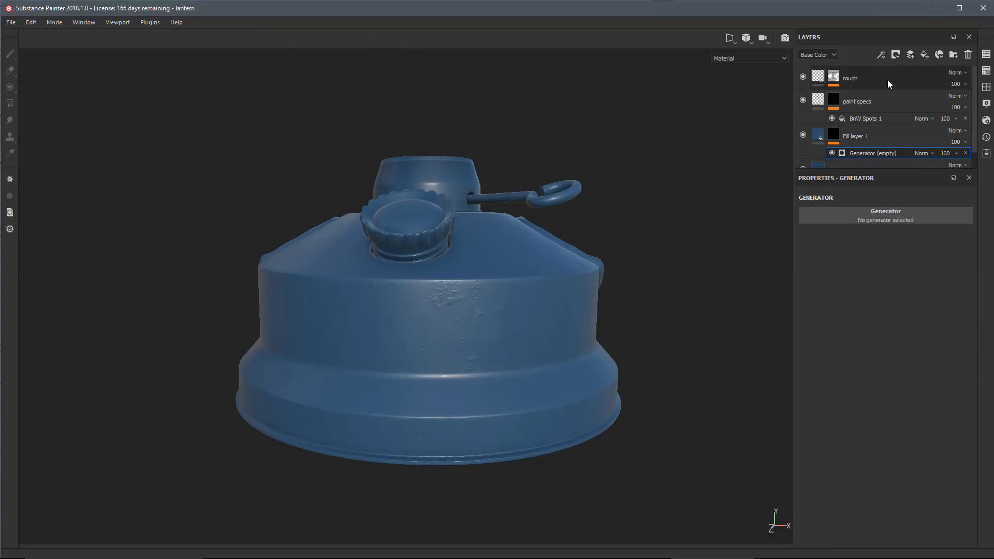
pyautogui.click(813, 217)
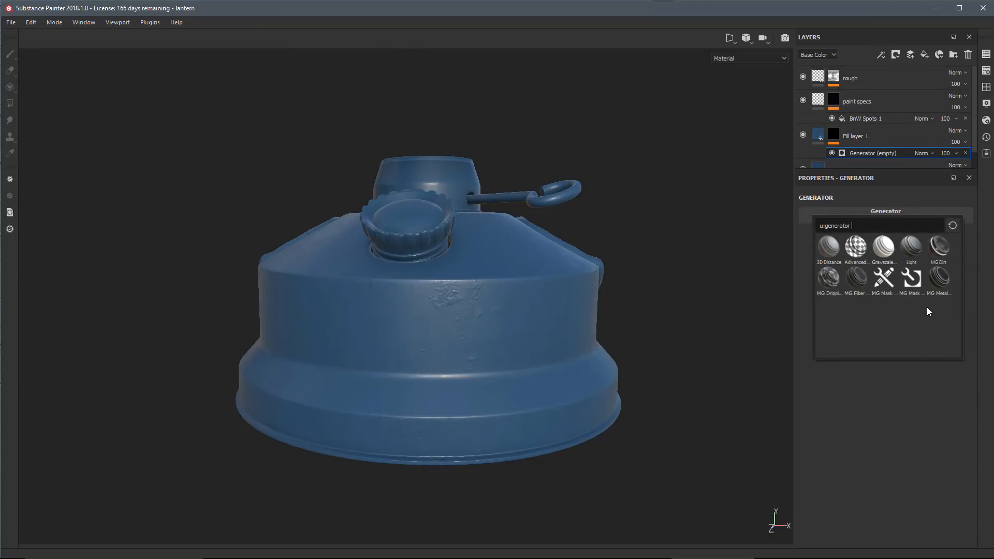
pyautogui.moveTo(912, 281)
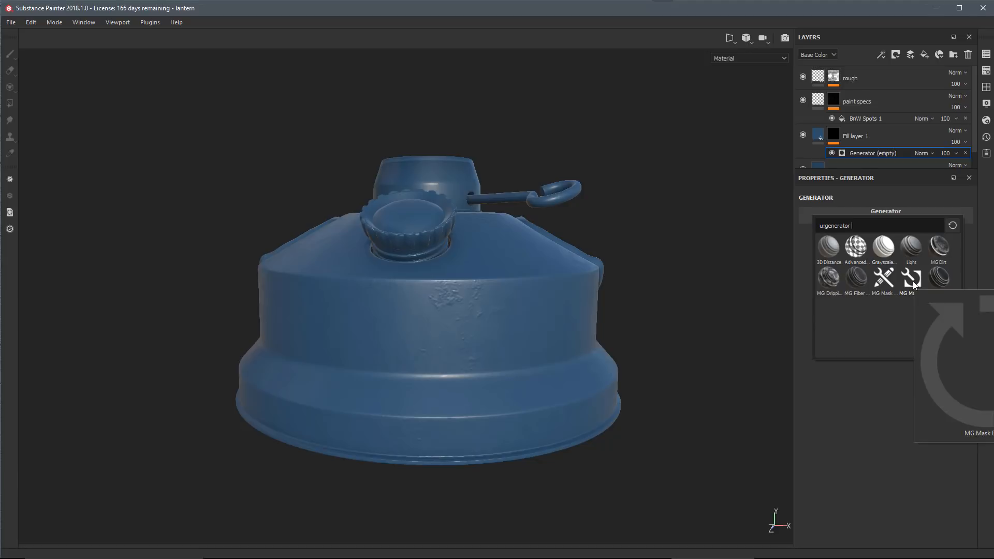
pyautogui.click(912, 282)
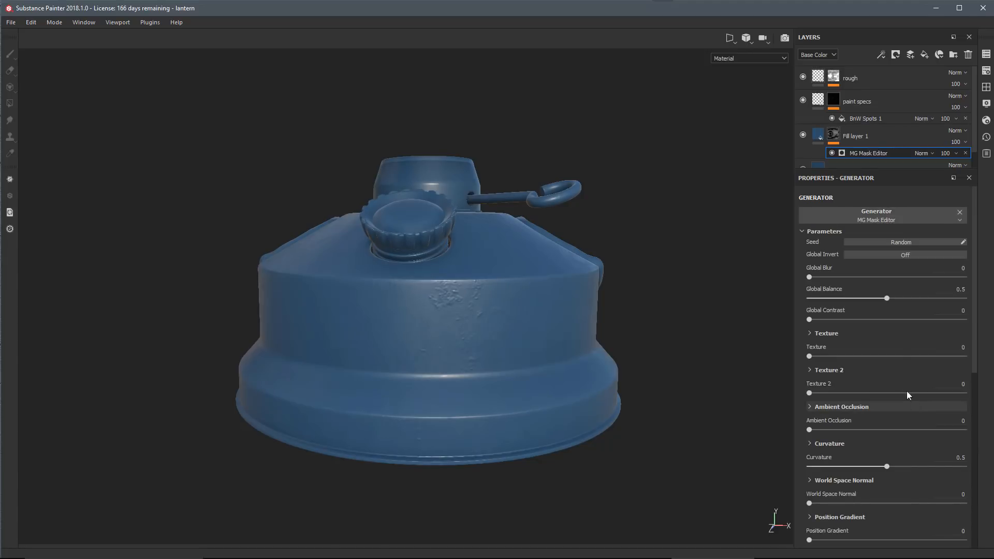
# Set the MG Mask Editor's Curvature to 1 and display the fill layer's mask on the model.
pyautogui.scroll(-3, 906, 390)
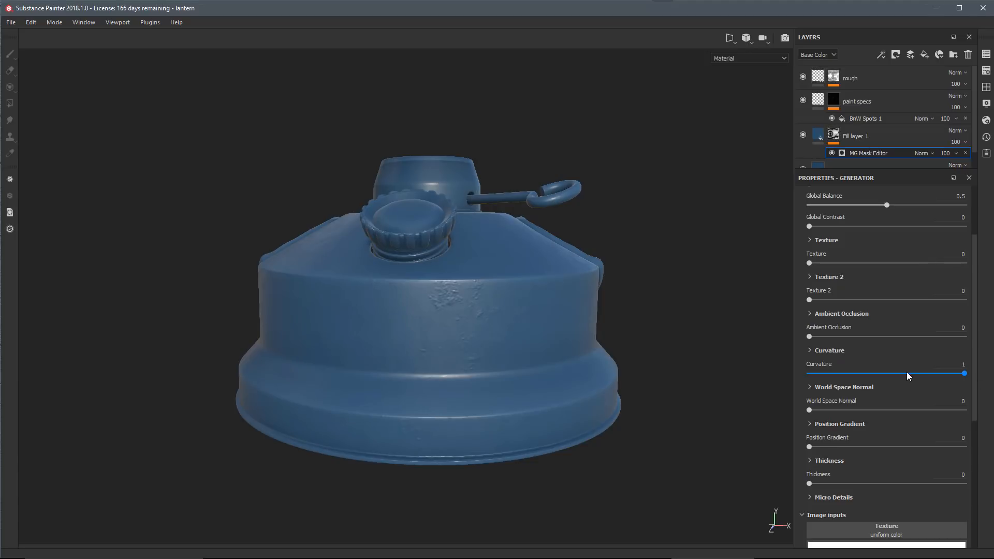
pyautogui.keyDown('alt'); pyautogui.moveTo(492, 426); pyautogui.dragTo(472, 418); pyautogui.keyUp('alt')
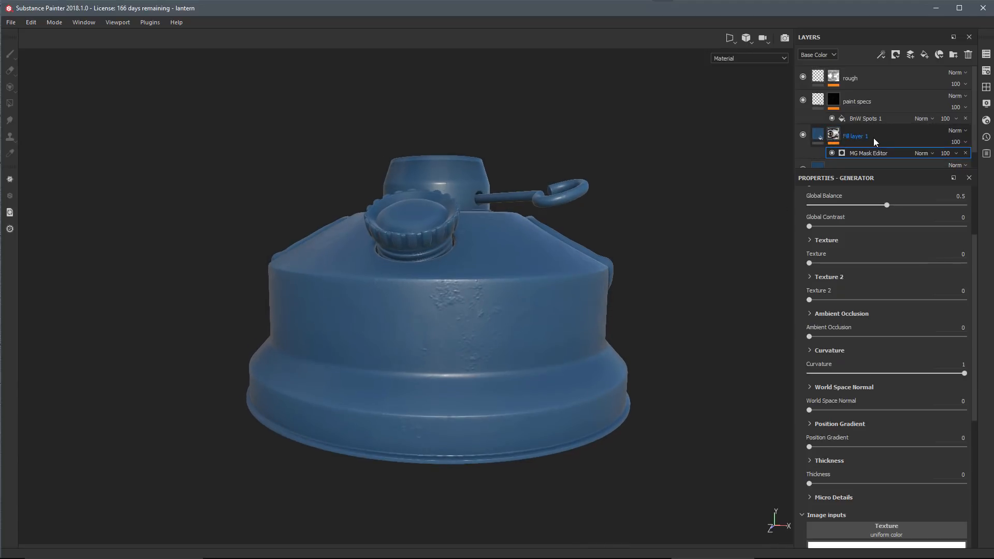
pyautogui.keyDown('alt'); pyautogui.click(833, 136); pyautogui.keyUp('alt')
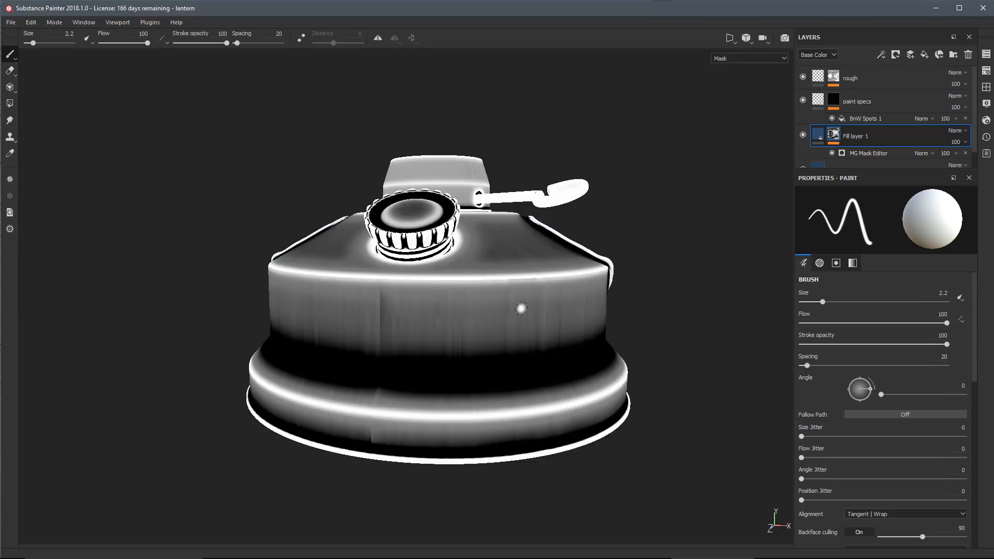
pyautogui.click(867, 153)
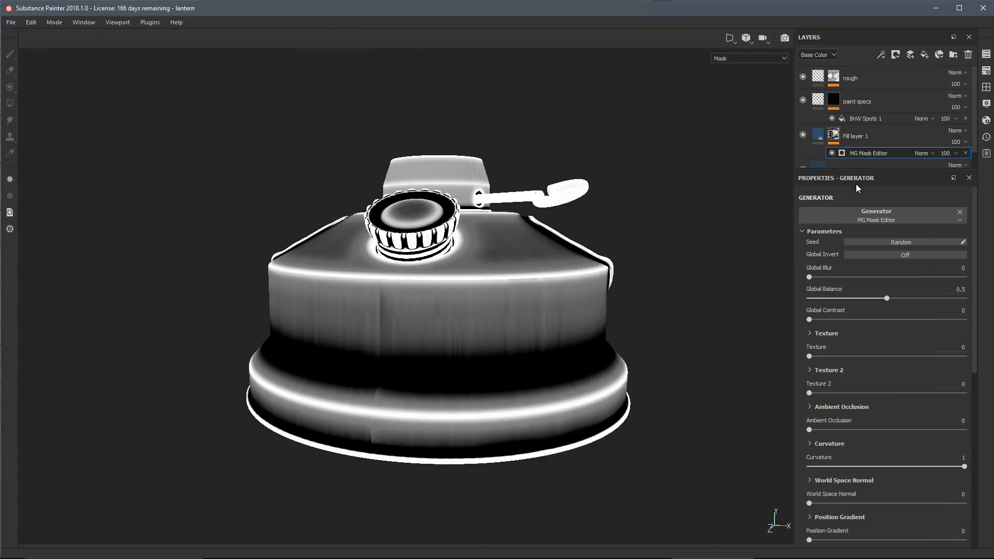
pyautogui.scroll(-3, 856, 359)
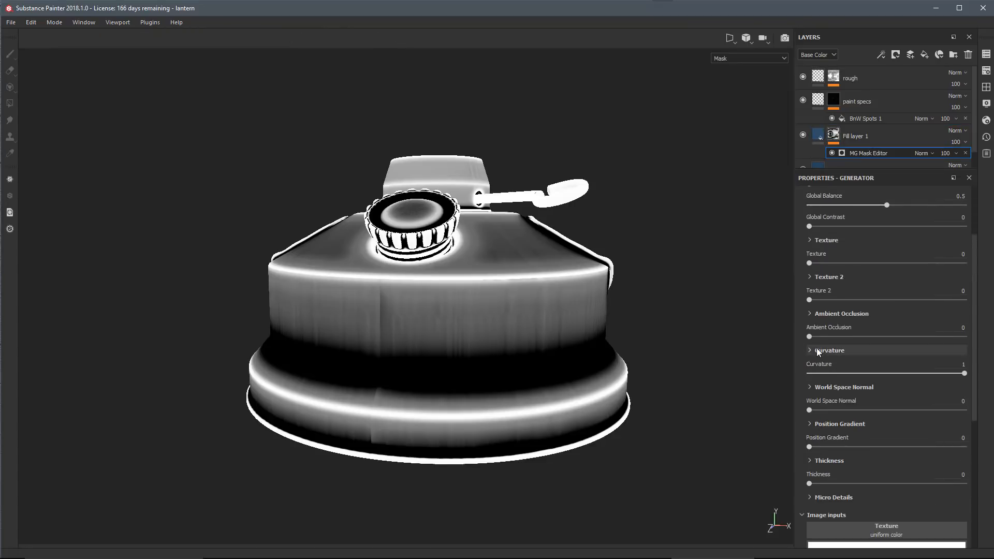
pyautogui.moveTo(851, 373); pyautogui.dragTo(967, 372)
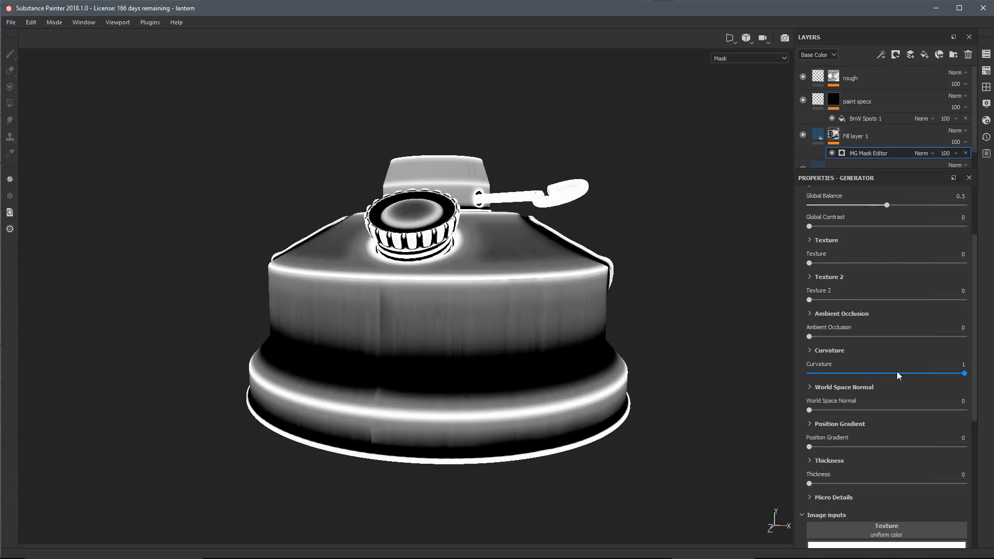
# Set the generator's Curvature detail levels Large, Big and Huge to 0 and Medium to 0.36.
pyautogui.click(811, 350)
pyautogui.scroll(-2, 833, 321)
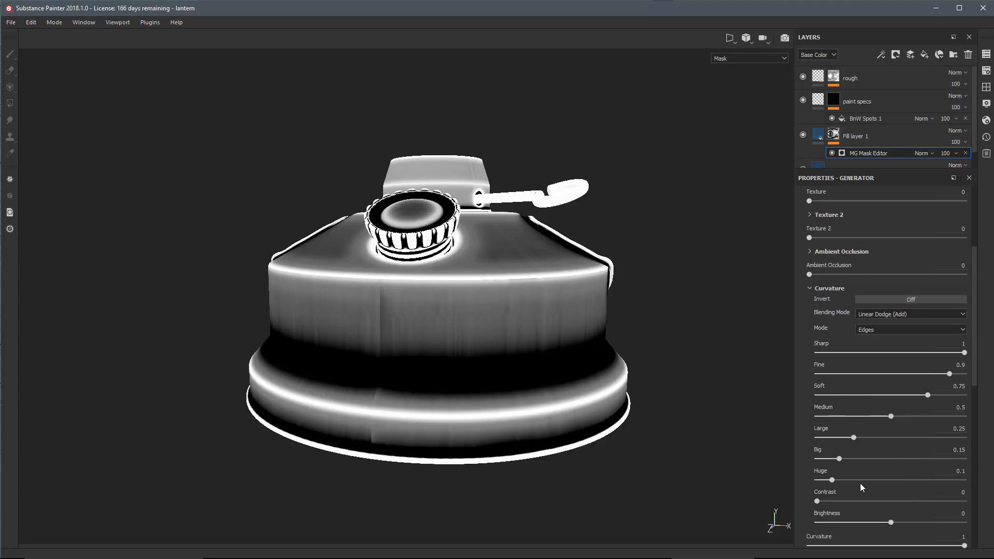
pyautogui.moveTo(831, 480); pyautogui.dragTo(765, 437)
pyautogui.moveTo(885, 417)
pyautogui.mouseDown()
pyautogui.moveTo(828, 418)
pyautogui.moveTo(868, 419)
pyautogui.mouseUp()
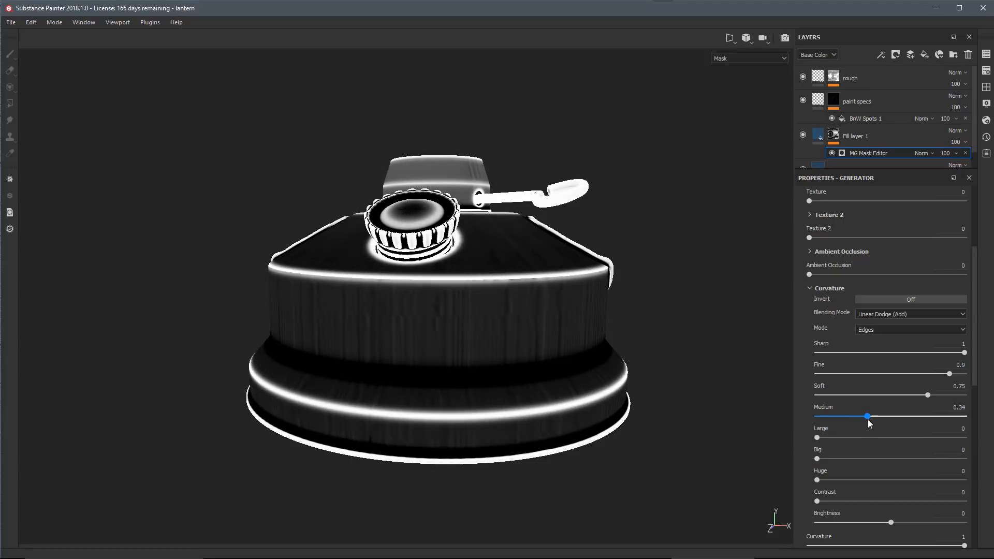
# Switch the MG Mask Editor's Curvature mode to Dual, with Soft at 0.82 and Medium at 0.47.
pyautogui.keyDown('alt'); pyautogui.moveTo(681, 346); pyautogui.dragTo(686, 327, button='middle'); pyautogui.keyUp('alt')
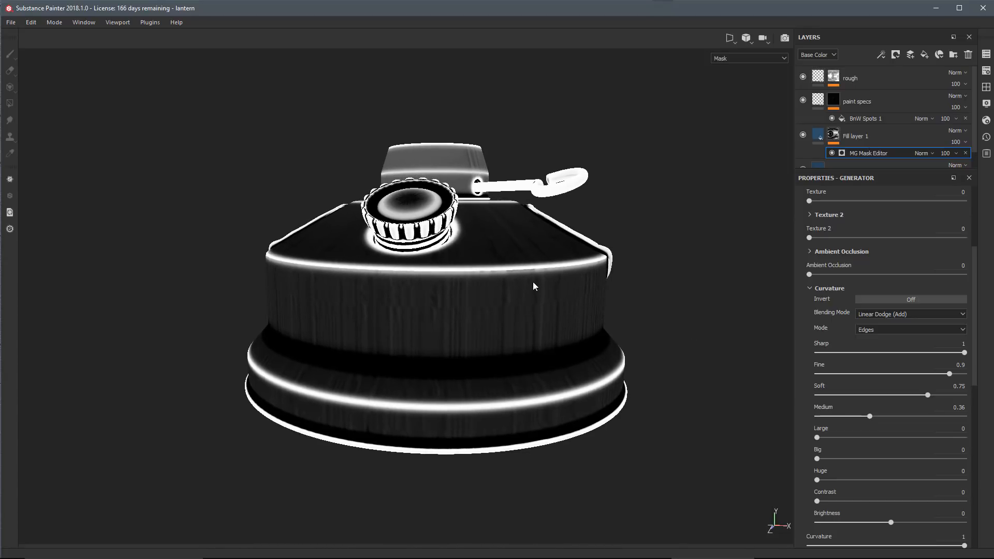
pyautogui.click(868, 330)
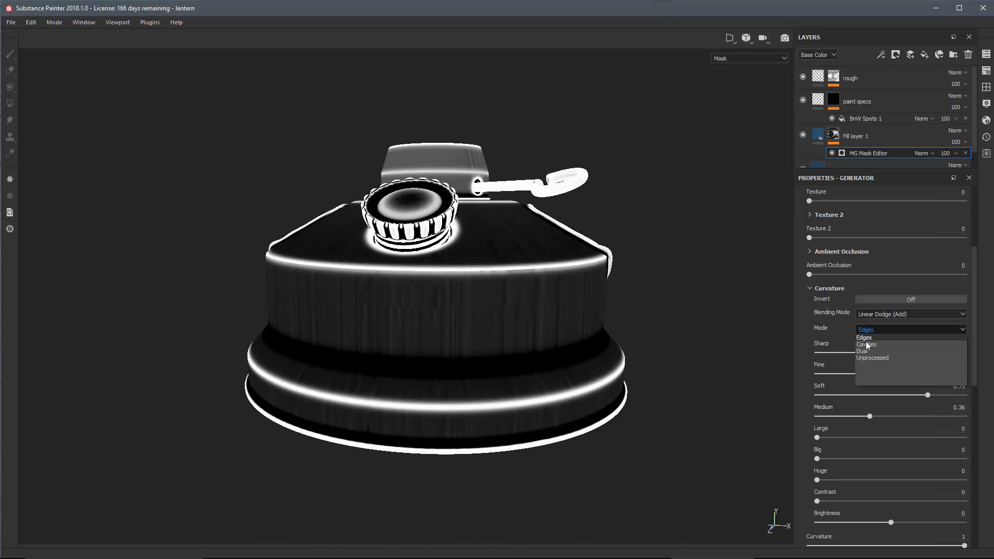
pyautogui.click(862, 351)
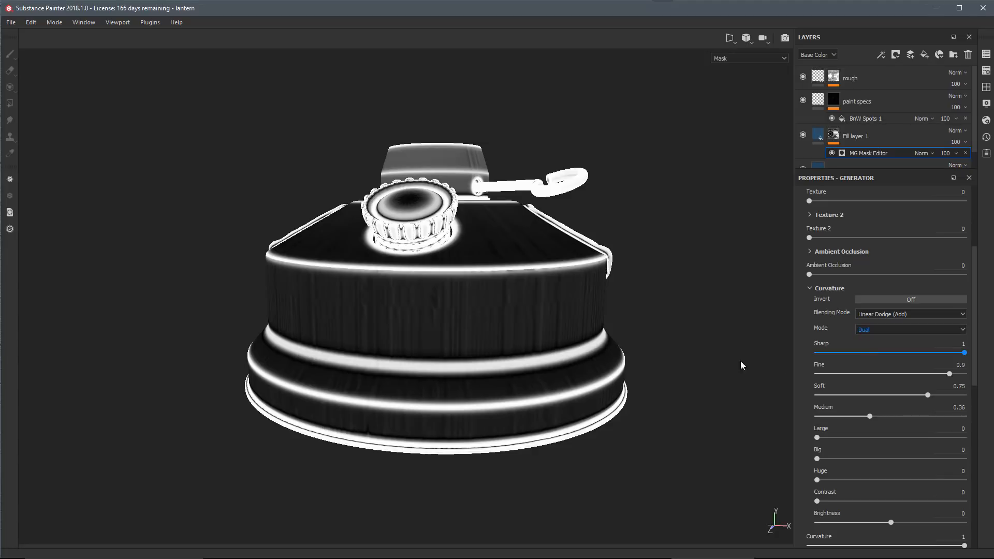
pyautogui.moveTo(643, 393)
pyautogui.keyDown('alt'); pyautogui.mouseDown()
pyautogui.moveTo(612, 359)
pyautogui.moveTo(681, 381)
pyautogui.moveTo(642, 388)
pyautogui.mouseUp(); pyautogui.keyUp('alt')
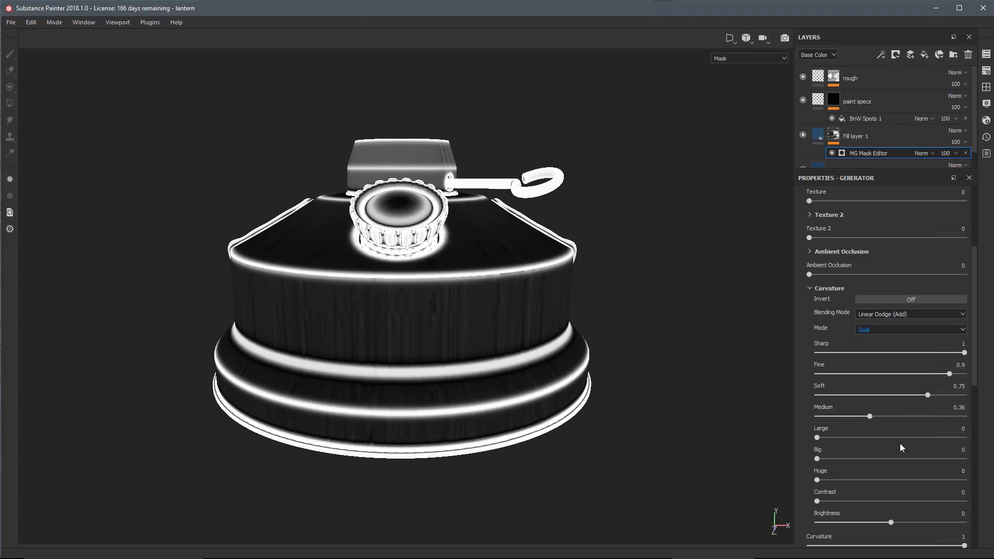
pyautogui.moveTo(823, 439); pyautogui.dragTo(940, 398)
pyautogui.scroll(4, 866, 259)
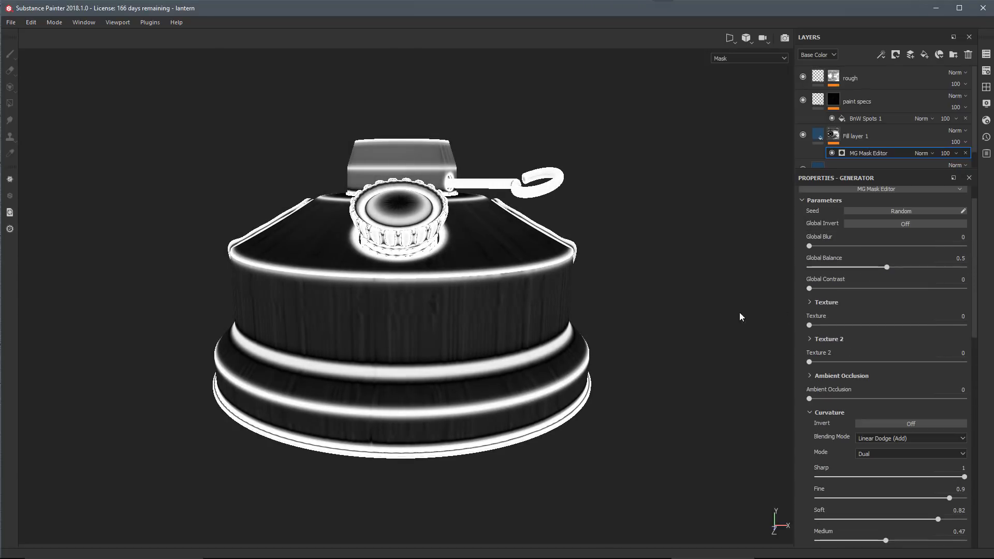
# Set the generator's Global Blur to 0.75 and display the full material on the model.
pyautogui.moveTo(810, 245); pyautogui.dragTo(816, 246)
pyautogui.keyDown('alt'); pyautogui.moveTo(648, 394); pyautogui.dragTo(538, 331); pyautogui.keyUp('alt')
pyautogui.press('m')
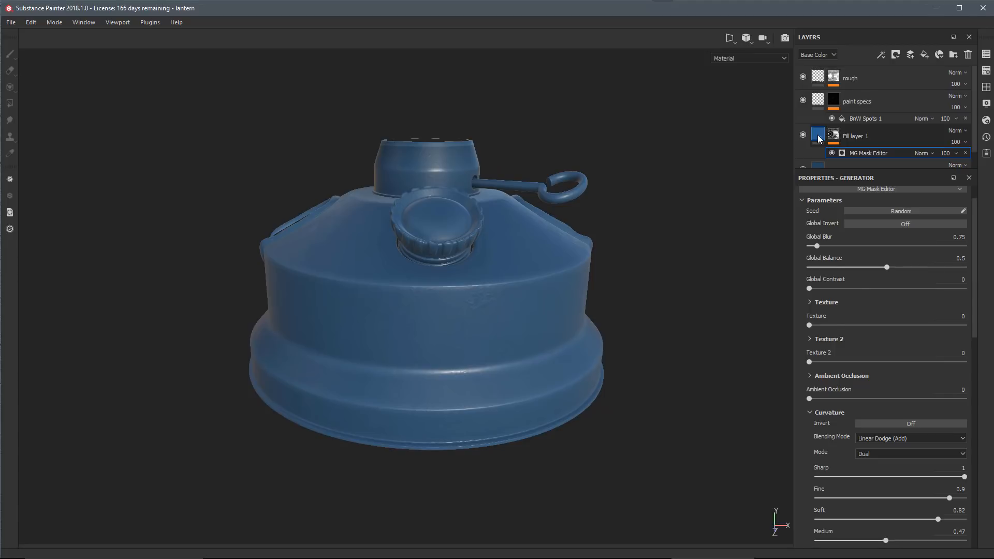
# Select Fill layer 1 itself and brighten its blue base color so the masked edges stand out.
pyautogui.click(818, 137)
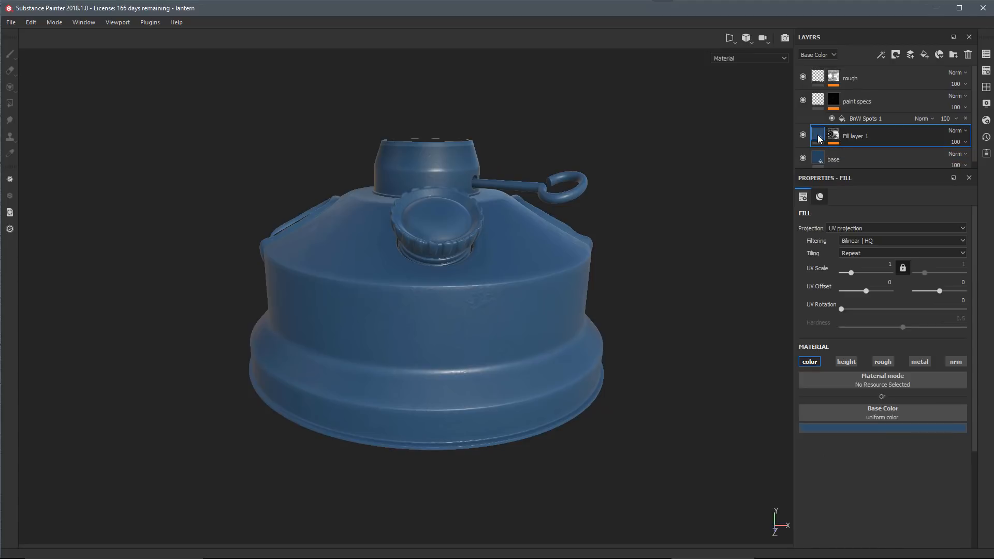
pyautogui.click(816, 428)
pyautogui.moveTo(946, 496); pyautogui.dragTo(946, 490)
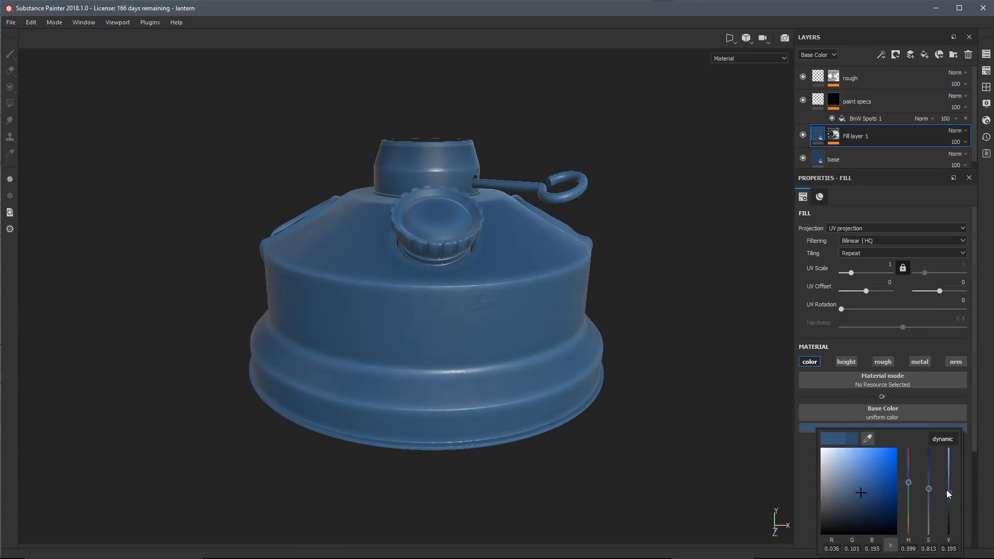
pyautogui.keyDown('alt'); pyautogui.moveTo(611, 374); pyautogui.dragTo(485, 359); pyautogui.keyUp('alt')
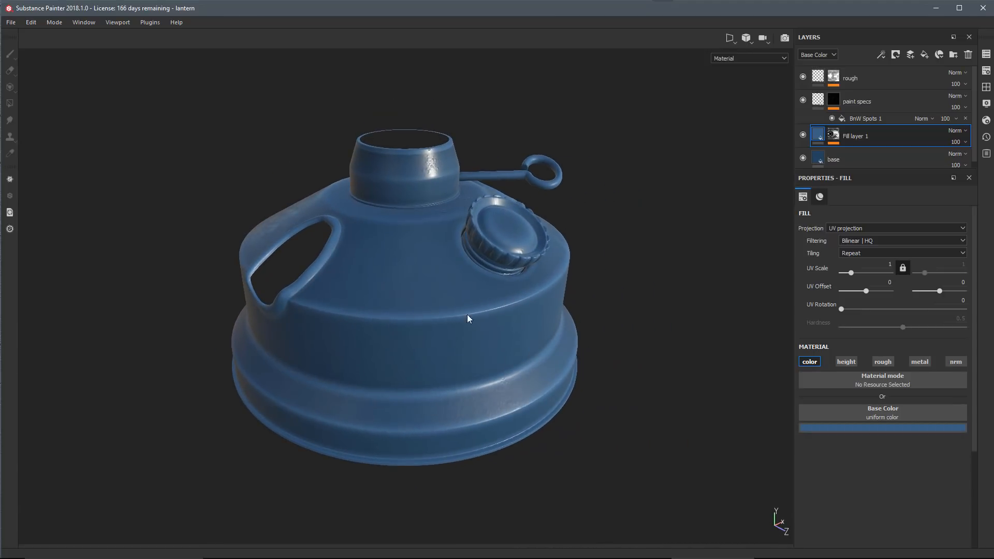
pyautogui.moveTo(467, 316)
pyautogui.keyDown('alt'); pyautogui.mouseDown()
pyautogui.moveTo(505, 343)
pyautogui.moveTo(483, 344)
pyautogui.moveTo(453, 310)
pyautogui.mouseUp(); pyautogui.keyUp('alt')
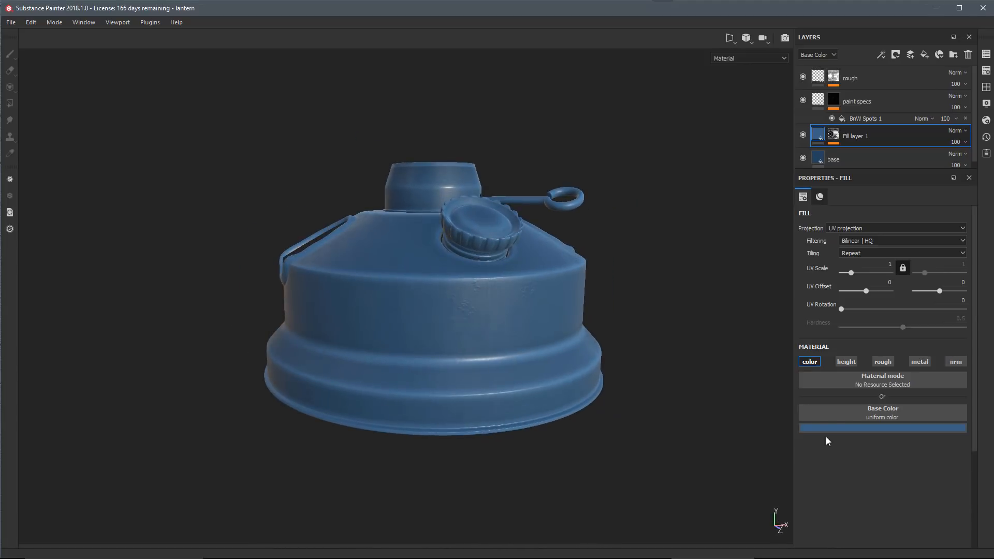
# Darken Fill layer 1's base color to a muted blue with a V value of 0.095.
pyautogui.click(812, 427)
pyautogui.moveTo(856, 483); pyautogui.dragTo(846, 504)
pyautogui.keyDown('alt'); pyautogui.moveTo(616, 322); pyautogui.dragTo(501, 354); pyautogui.keyUp('alt')
pyautogui.keyDown('alt'); pyautogui.moveTo(501, 354); pyautogui.dragTo(458, 352, button='middle'); pyautogui.keyUp('alt')
pyautogui.keyDown('alt'); pyautogui.moveTo(459, 351); pyautogui.dragTo(472, 324); pyautogui.keyUp('alt')
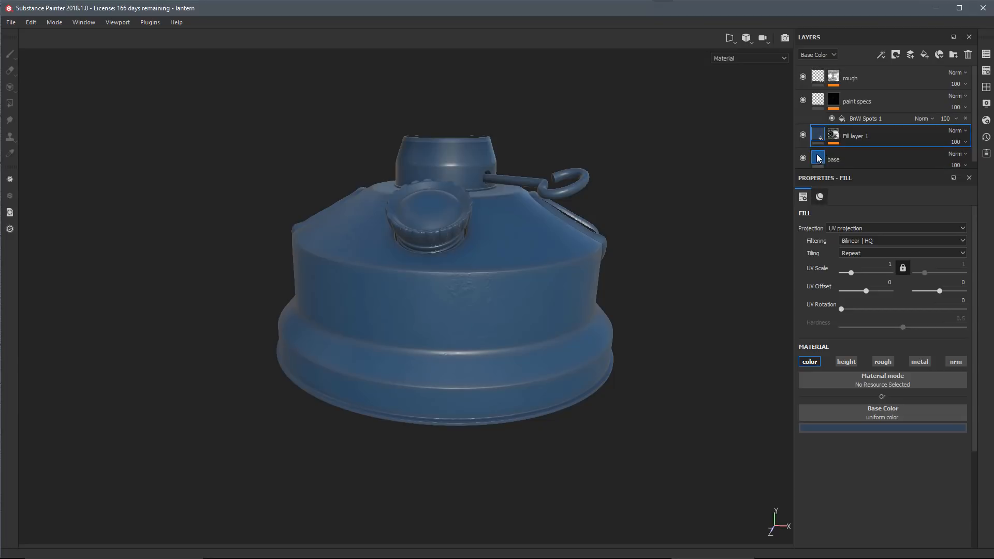
# Shift Fill layer 1's base color toward teal-grey, with saturation 0.525 and hue about 0.563, and check the edges around the model.
pyautogui.click(813, 426)
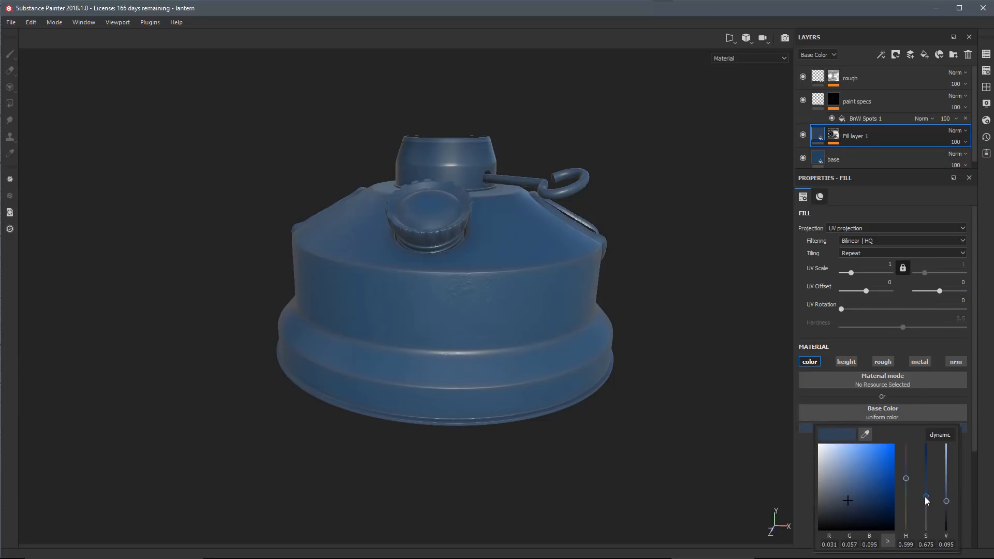
pyautogui.moveTo(924, 495); pyautogui.dragTo(905, 482)
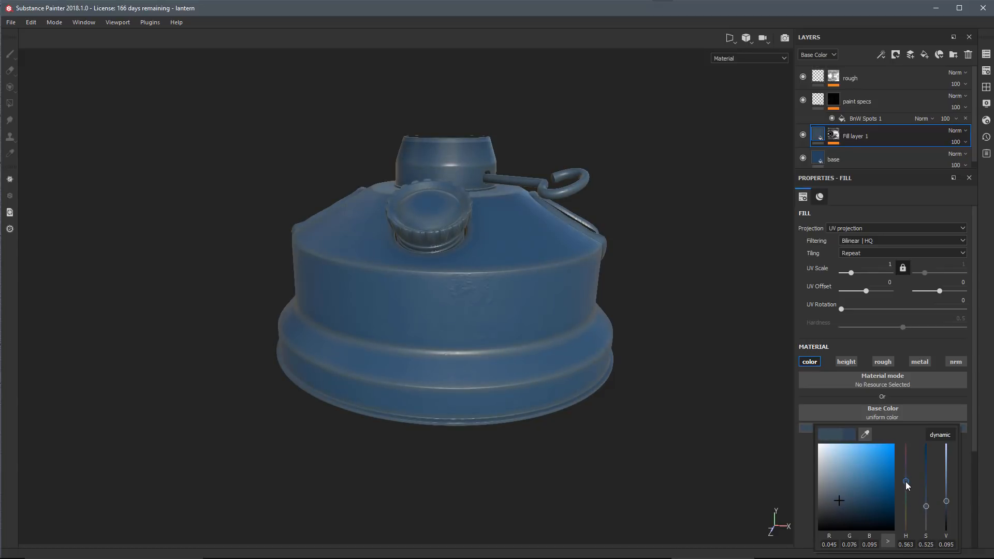
pyautogui.moveTo(455, 337)
pyautogui.keyDown('alt'); pyautogui.mouseDown()
pyautogui.moveTo(471, 313)
pyautogui.moveTo(534, 321)
pyautogui.moveTo(510, 349)
pyautogui.moveTo(473, 333)
pyautogui.moveTo(463, 344)
pyautogui.moveTo(450, 309)
pyautogui.moveTo(444, 366)
pyautogui.moveTo(533, 333)
pyautogui.mouseUp(); pyautogui.keyUp('alt')
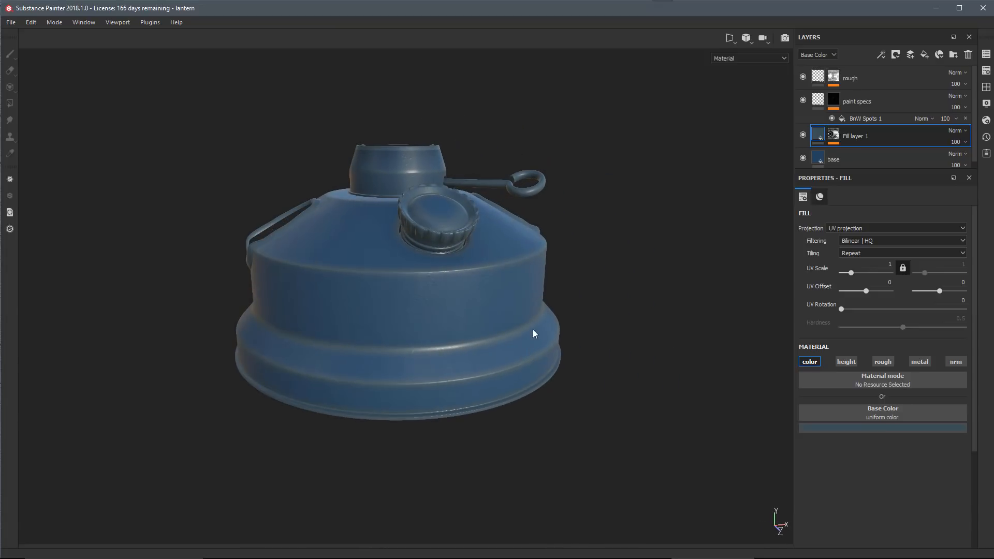
pyautogui.moveTo(484, 356)
pyautogui.keyDown('alt'); pyautogui.mouseDown()
pyautogui.moveTo(488, 366)
pyautogui.moveTo(468, 340)
pyautogui.mouseUp(); pyautogui.keyUp('alt')
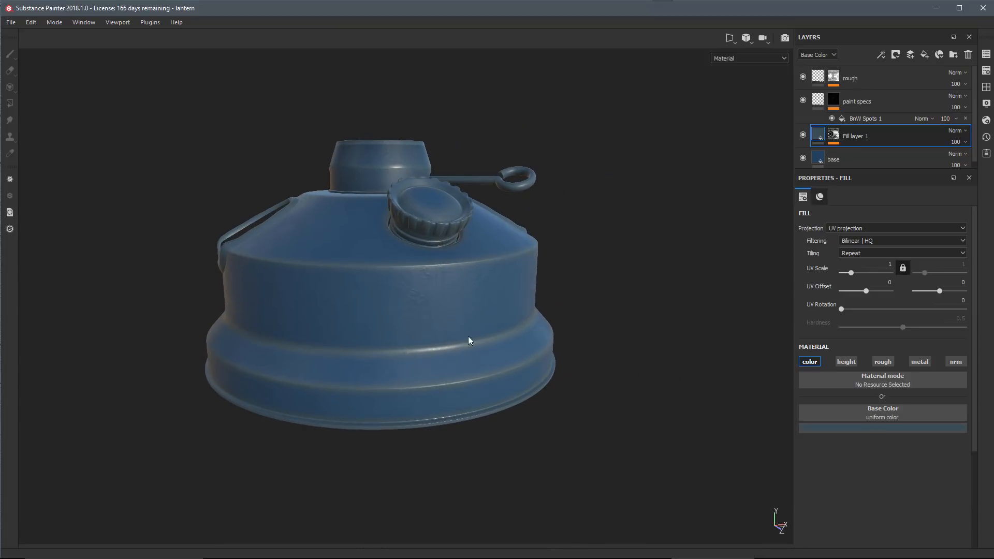
pyautogui.moveTo(528, 359)
pyautogui.keyDown('alt'); pyautogui.mouseDown()
pyautogui.moveTo(559, 395)
pyautogui.moveTo(512, 386)
pyautogui.mouseUp(); pyautogui.keyUp('alt')
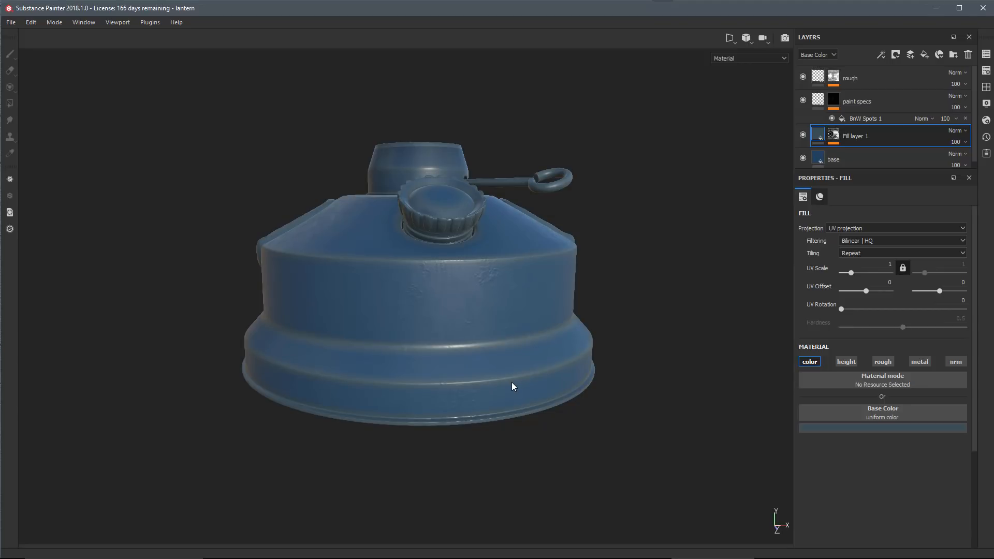
pyautogui.keyDown('alt'); pyautogui.moveTo(496, 370); pyautogui.dragTo(495, 314); pyautogui.keyUp('alt')
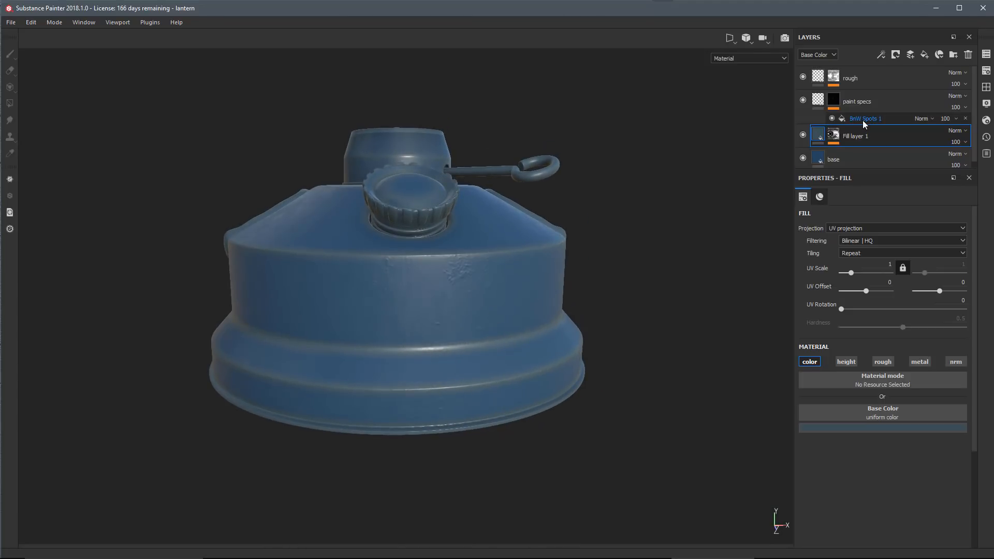
# Add a fill effect above the MG Mask Editor in Fill layer 1's mask.
pyautogui.click(833, 134)
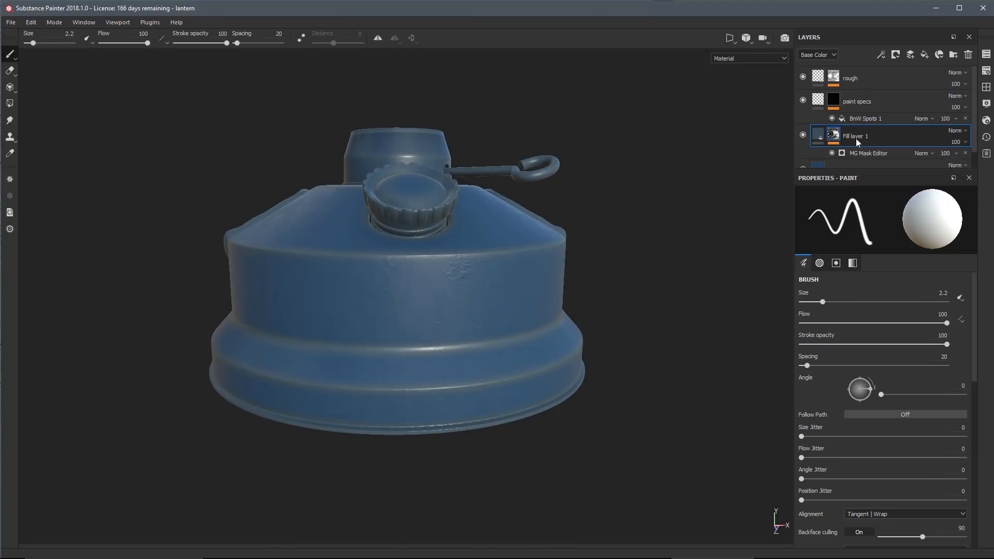
pyautogui.click(866, 153)
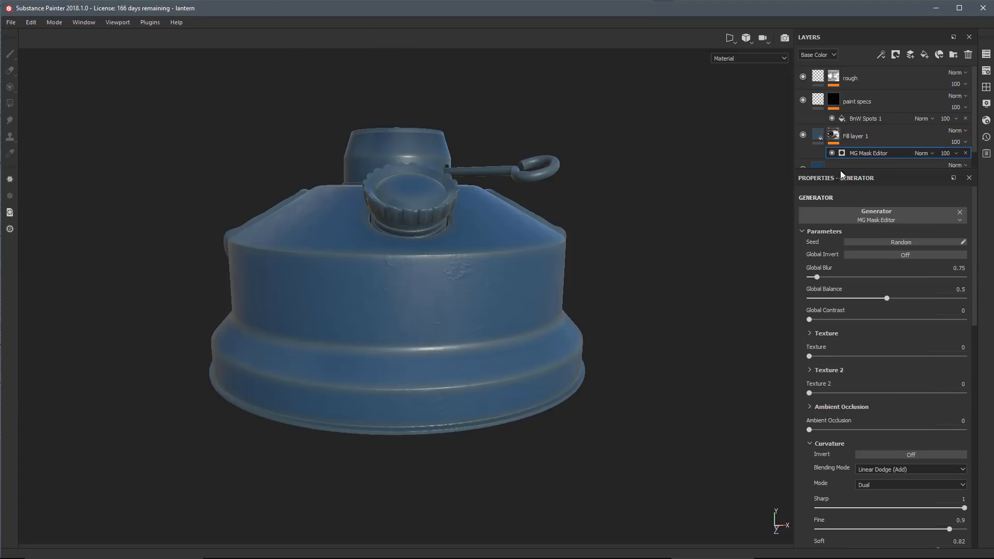
pyautogui.moveTo(838, 169); pyautogui.dragTo(837, 188)
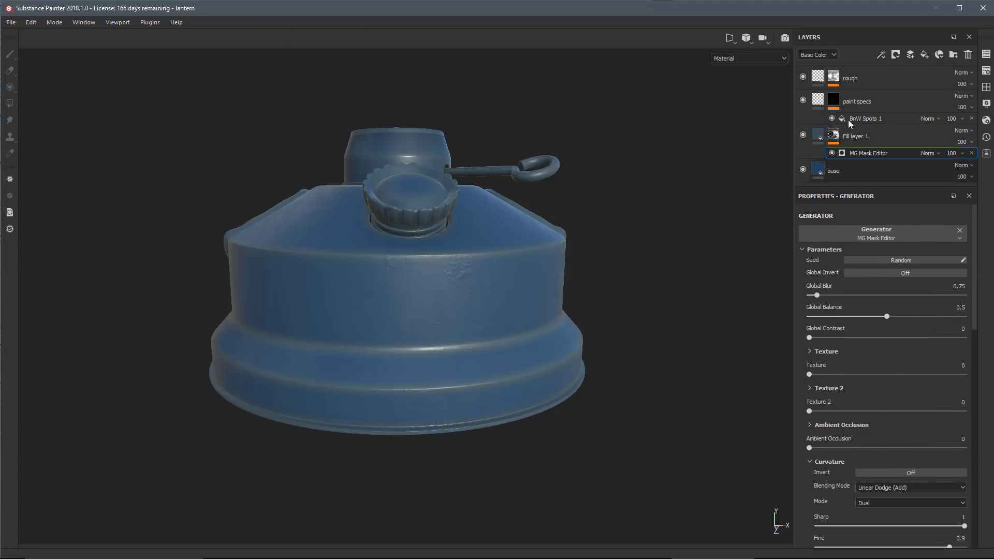
pyautogui.click(881, 55)
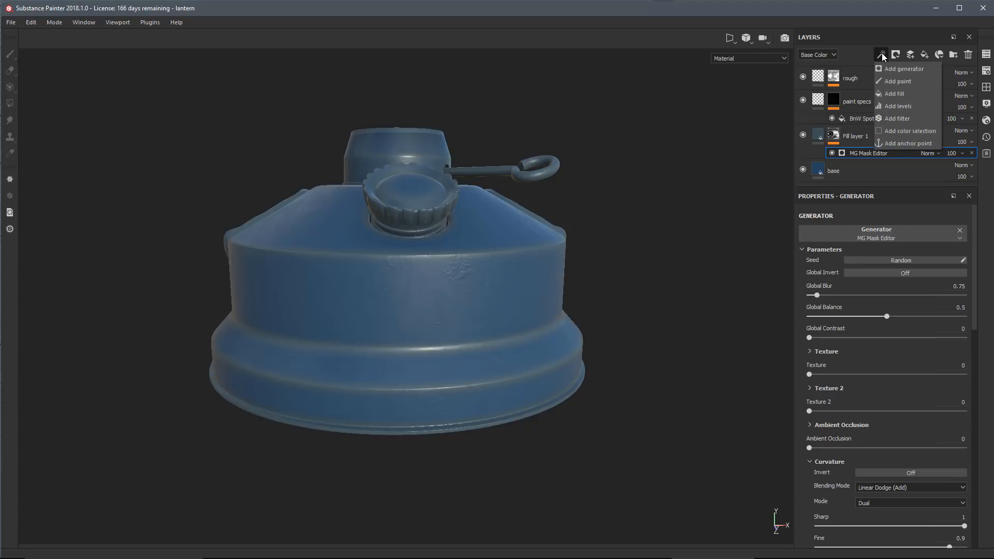
pyautogui.click(886, 94)
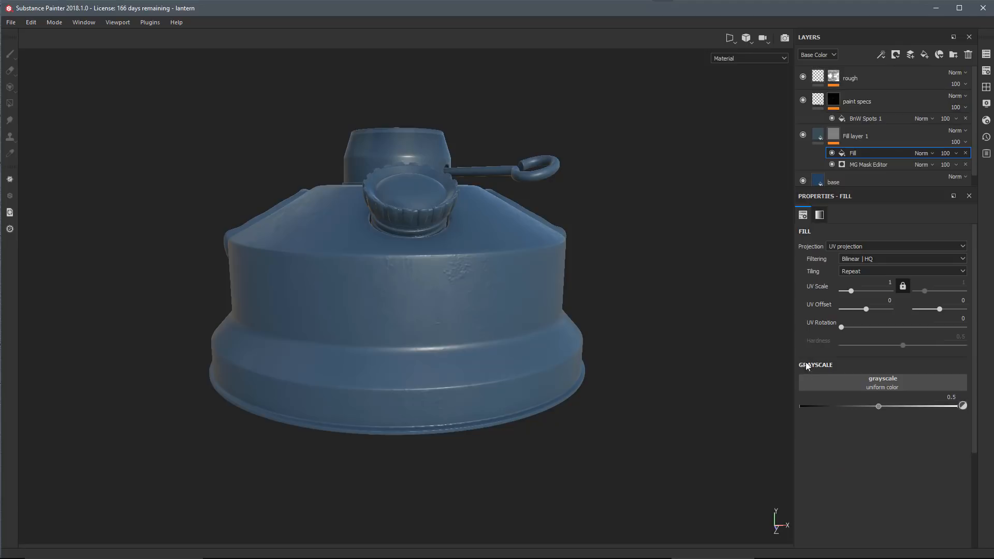
# Search the grayscale resources for "grunge" and assign Grunge Rust Fine to the mask's fill effect.
pyautogui.click(804, 381)
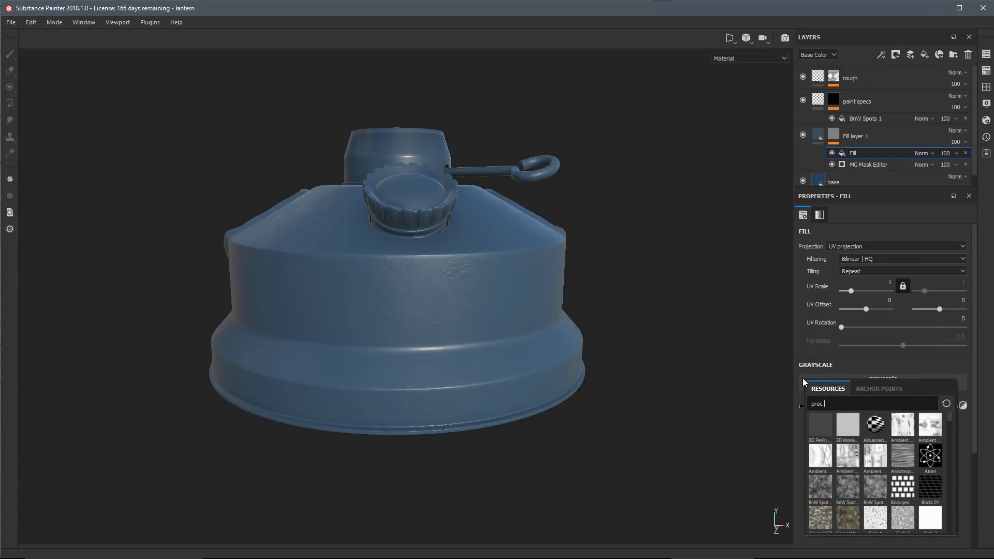
pyautogui.press('BackSpace')
pyautogui.press('BackSpace')
pyautogui.press('BackSpace')
pyautogui.press('BackSpace')
pyautogui.write('grunge')
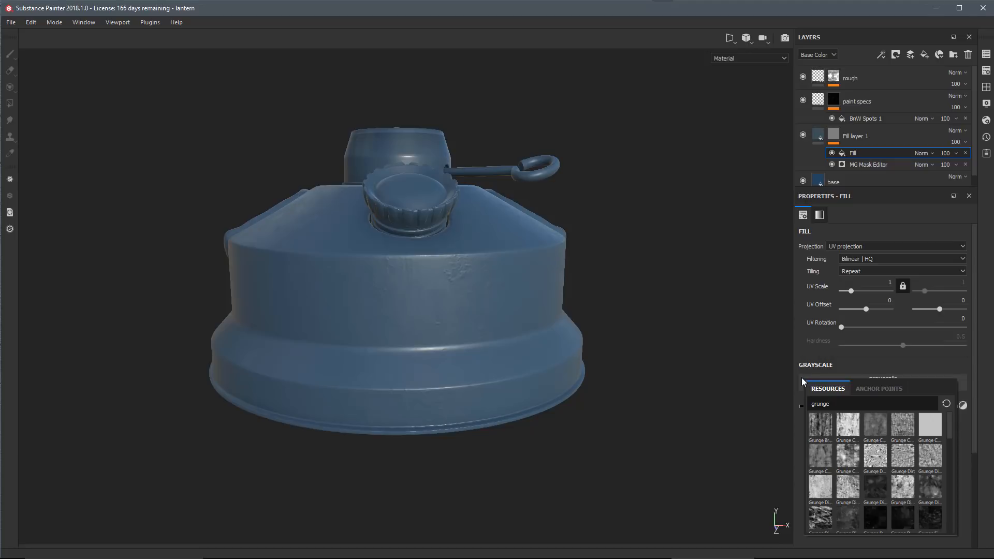
pyautogui.scroll(-5, 846, 460)
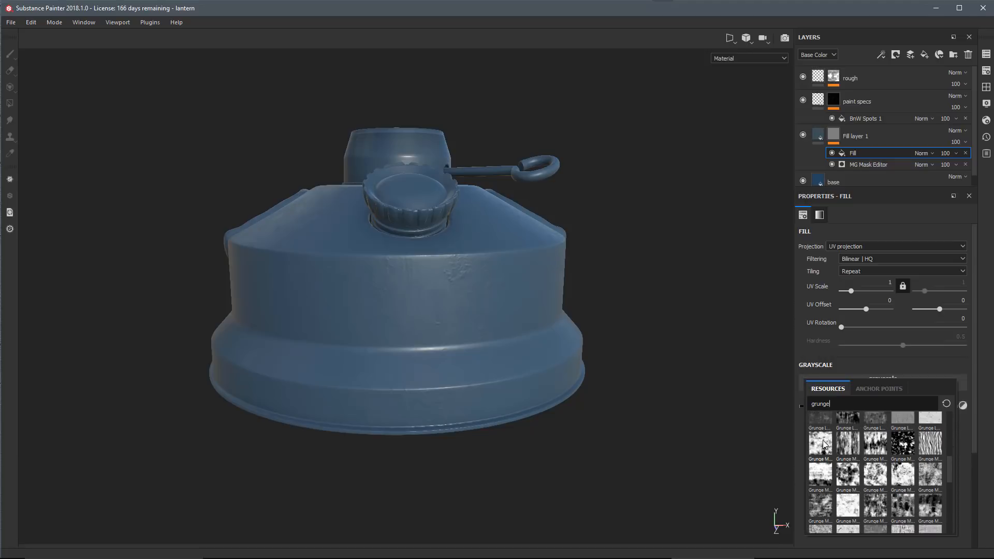
pyautogui.scroll(-5, 911, 470)
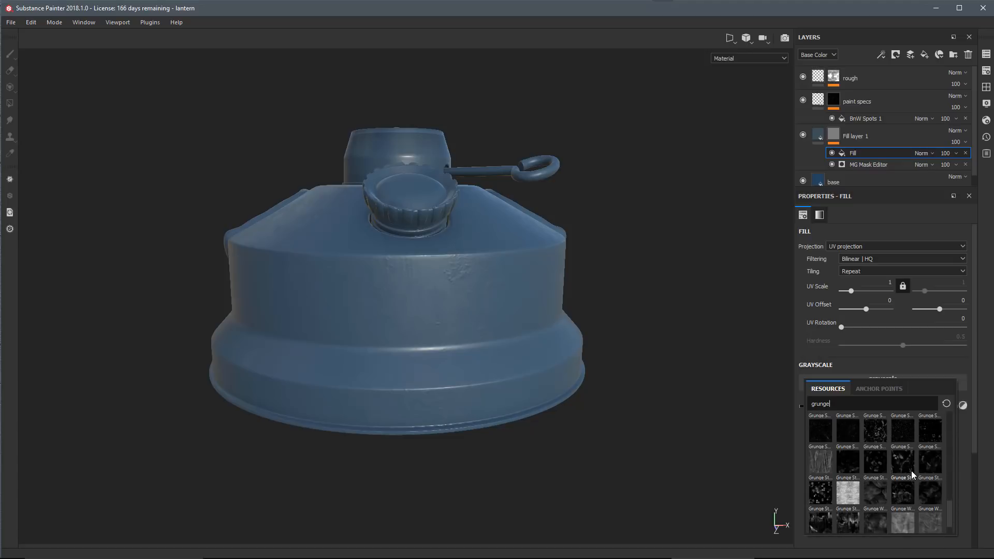
pyautogui.scroll(3, 911, 471)
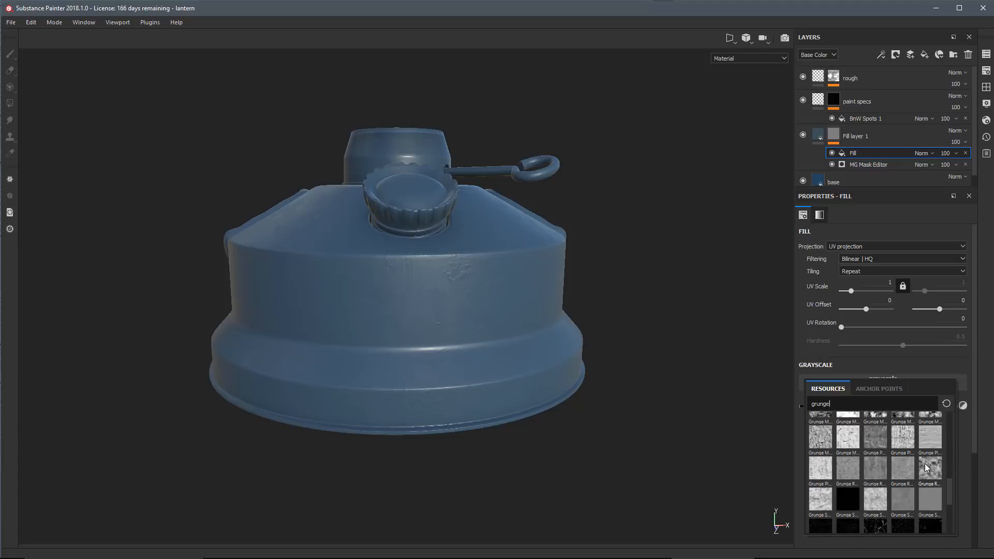
pyautogui.moveTo(926, 465)
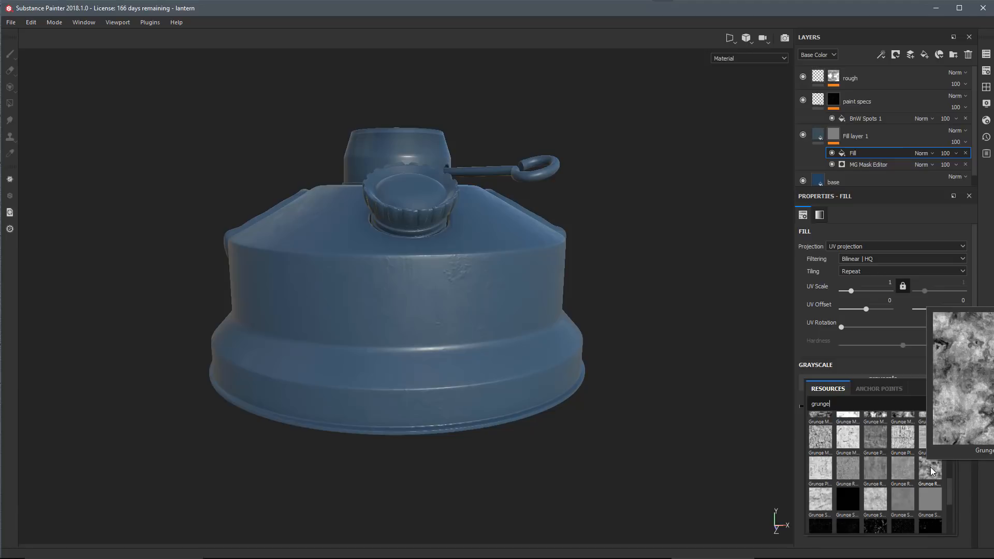
pyautogui.click(931, 469)
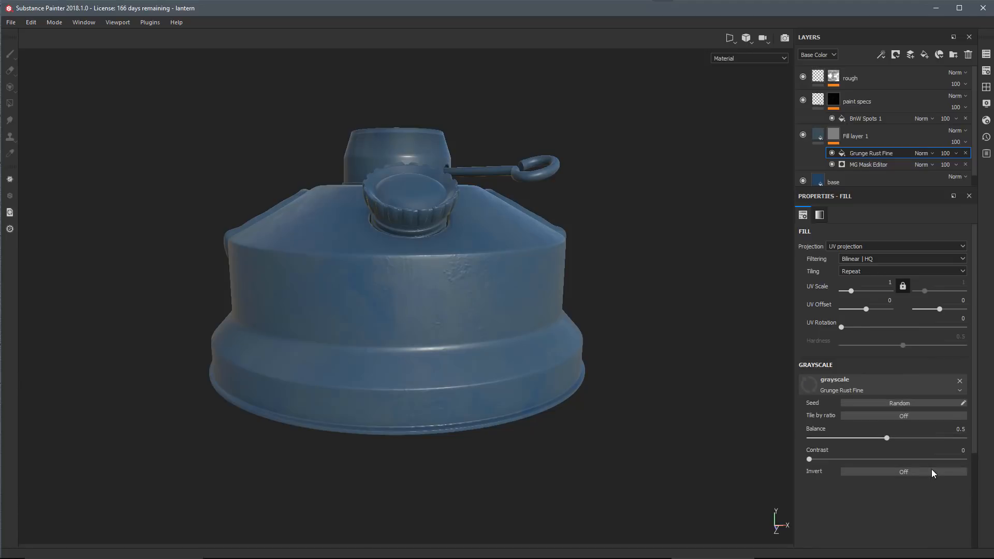
# Set the Grunge Rust Fine fill's Balance to 0.34 and its projection to Tri-planar.
pyautogui.keyDown('alt'); pyautogui.moveTo(538, 322); pyautogui.dragTo(559, 333, button='middle'); pyautogui.keyUp('alt')
pyautogui.keyDown('alt'); pyautogui.moveTo(559, 333); pyautogui.dragTo(568, 348); pyautogui.keyUp('alt')
pyautogui.scroll(1, 585, 352)
pyautogui.moveTo(880, 438)
pyautogui.mouseDown()
pyautogui.moveTo(855, 440)
pyautogui.moveTo(873, 439)
pyautogui.mouseUp()
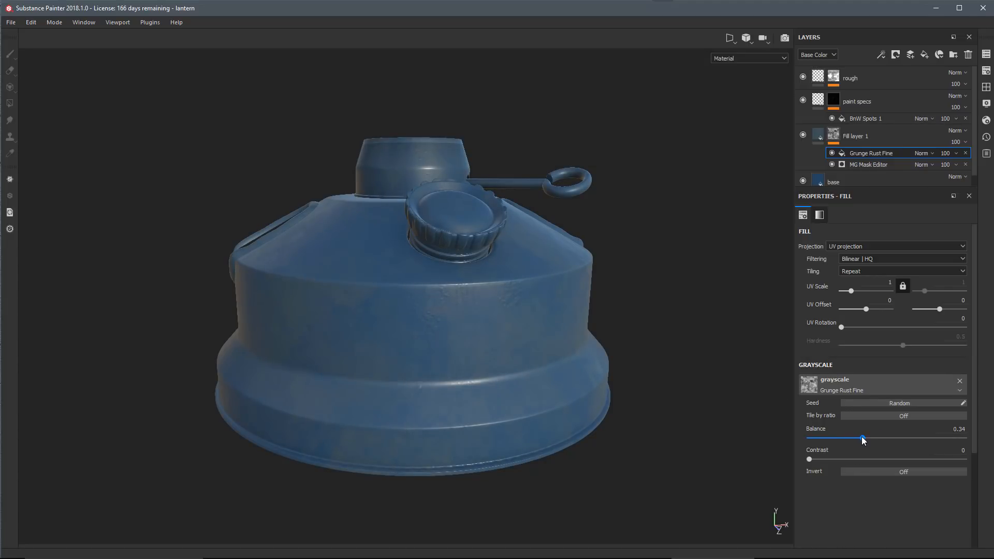
pyautogui.click(837, 243)
pyautogui.click(834, 260)
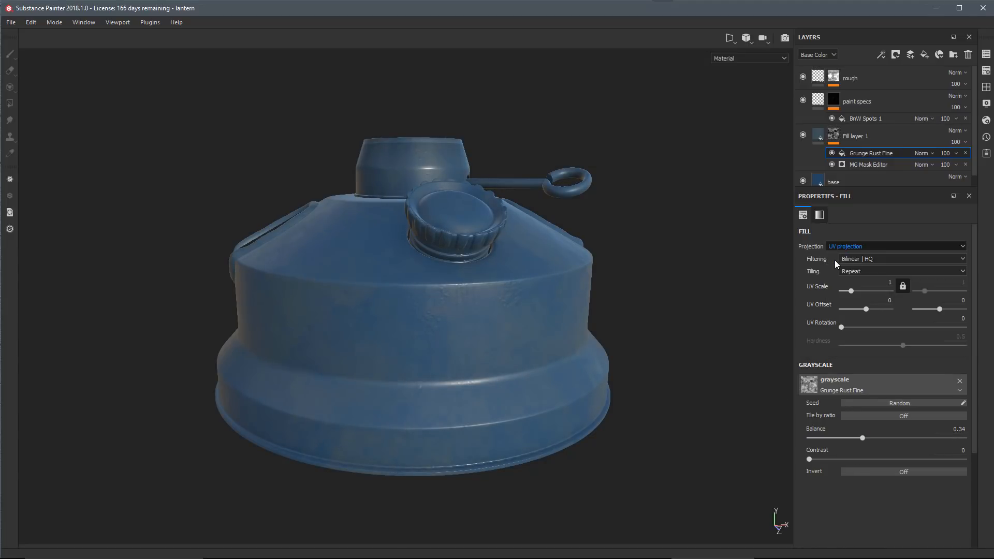
pyautogui.keyDown('alt'); pyautogui.moveTo(468, 373); pyautogui.dragTo(519, 375); pyautogui.keyUp('alt')
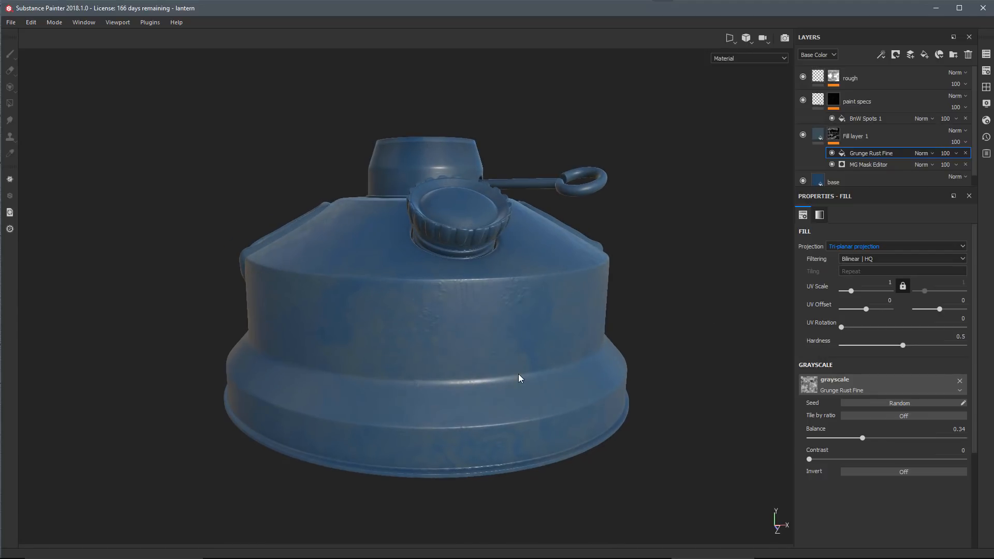
# Set the grunge fill's Balance to 0.39 and Contrast to 0.32, and change its blending mode to Multiply.
pyautogui.moveTo(816, 454); pyautogui.dragTo(870, 444)
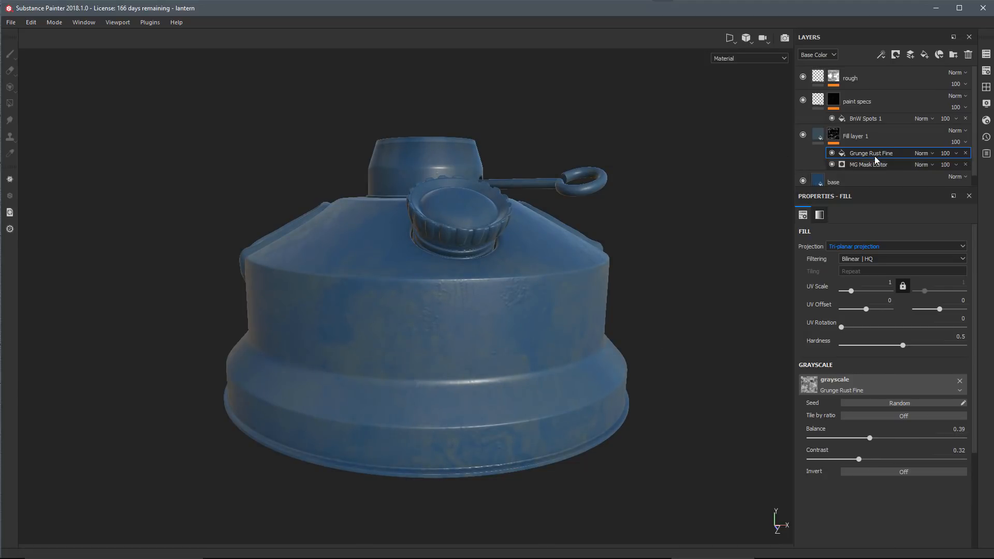
pyautogui.click(924, 154)
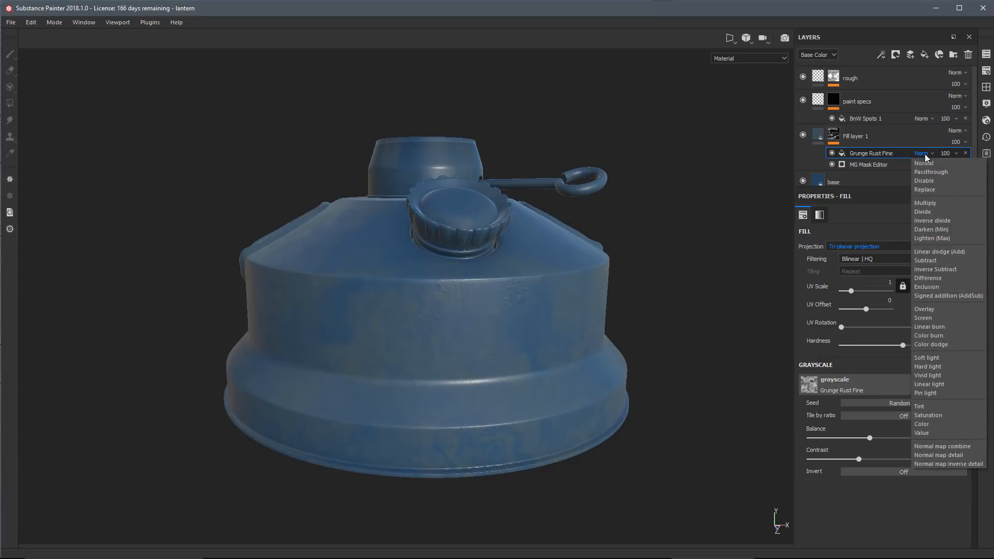
pyautogui.click(923, 203)
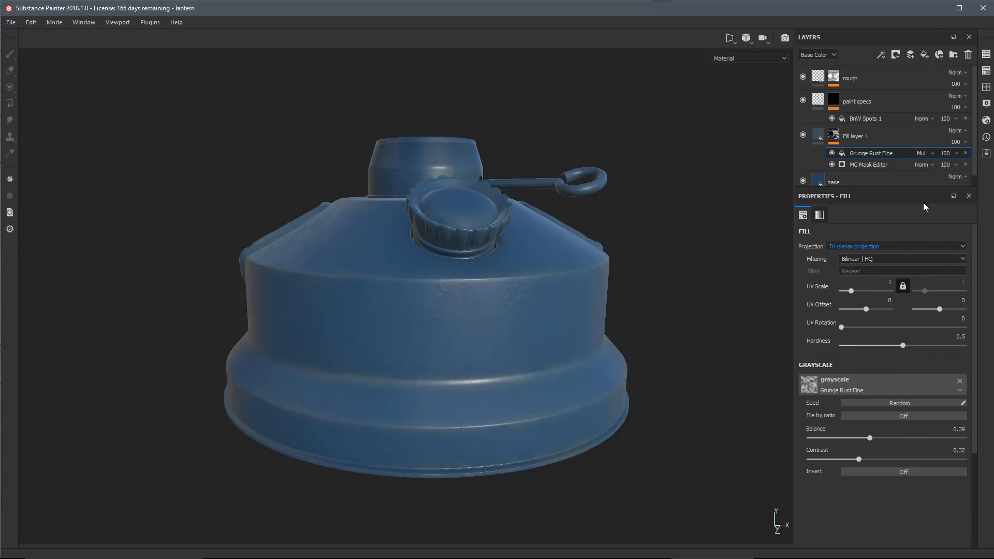
# Set the Grunge Rust Fine fill's Balance to 0.49 and Contrast to 0.55 in Fill layer 1's mask.
pyautogui.keyDown('alt'); pyautogui.moveTo(413, 293); pyautogui.dragTo(428, 393); pyautogui.keyUp('alt')
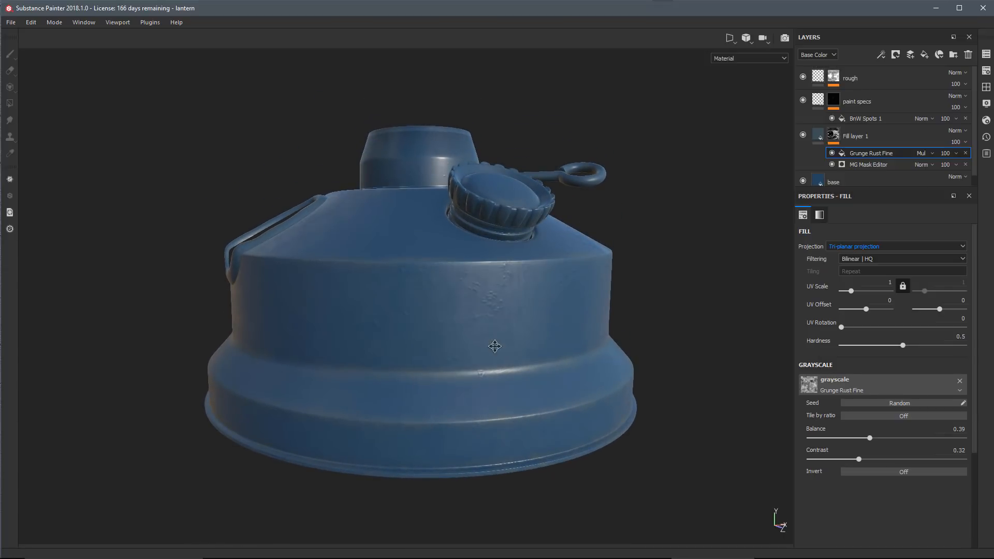
pyautogui.keyDown('alt'); pyautogui.moveTo(496, 346); pyautogui.dragTo(497, 377); pyautogui.keyUp('alt')
pyautogui.moveTo(878, 438); pyautogui.dragTo(834, 439)
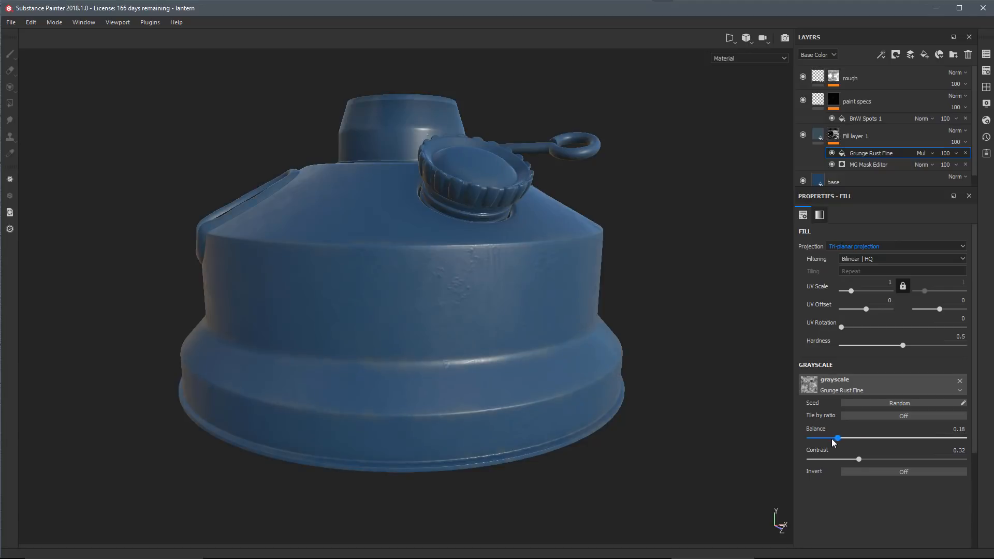
pyautogui.moveTo(909, 444); pyautogui.dragTo(895, 464)
pyautogui.click(854, 459)
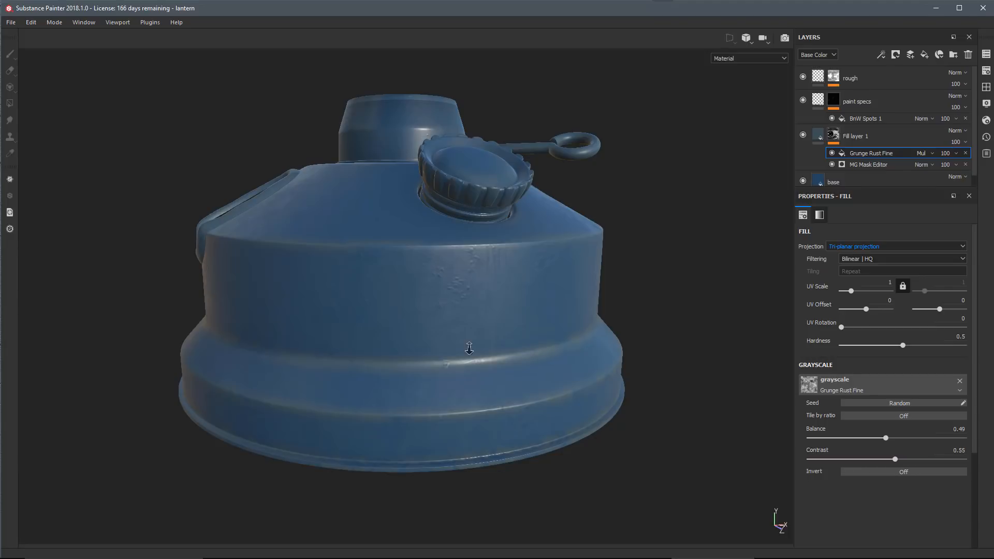
# Set the curvature's Medium to 0.75 and Contrast to 0.06 in the MG Mask Editor of Fill layer 1's mask.
pyautogui.keyDown('alt'); pyautogui.moveTo(469, 348); pyautogui.dragTo(426, 343); pyautogui.keyUp('alt')
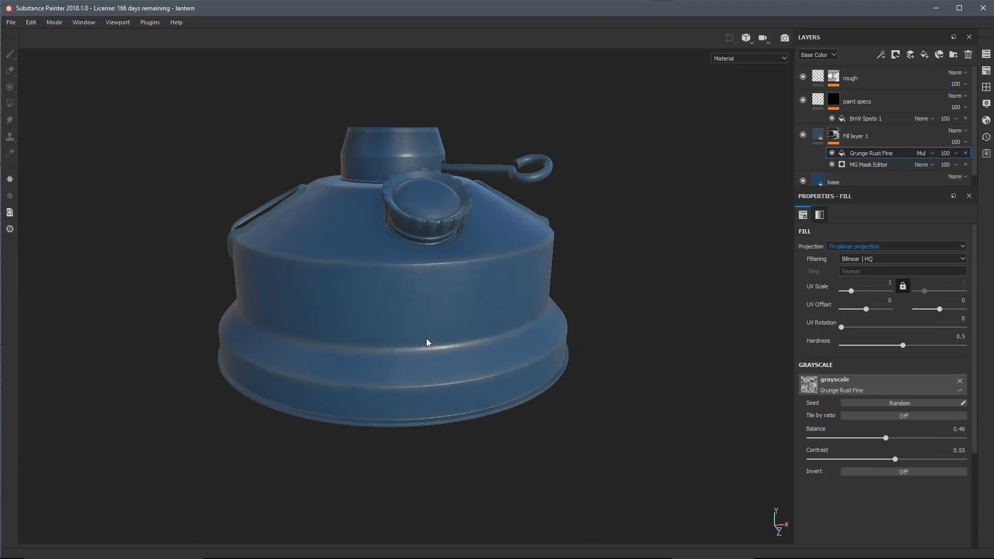
pyautogui.scroll(1, 426, 338)
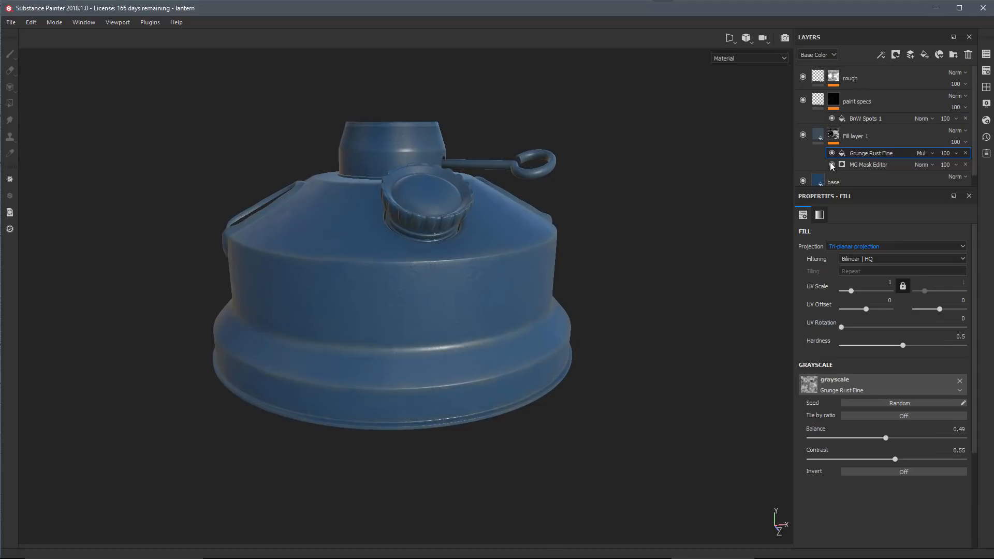
pyautogui.click(861, 165)
pyautogui.scroll(-7, 849, 348)
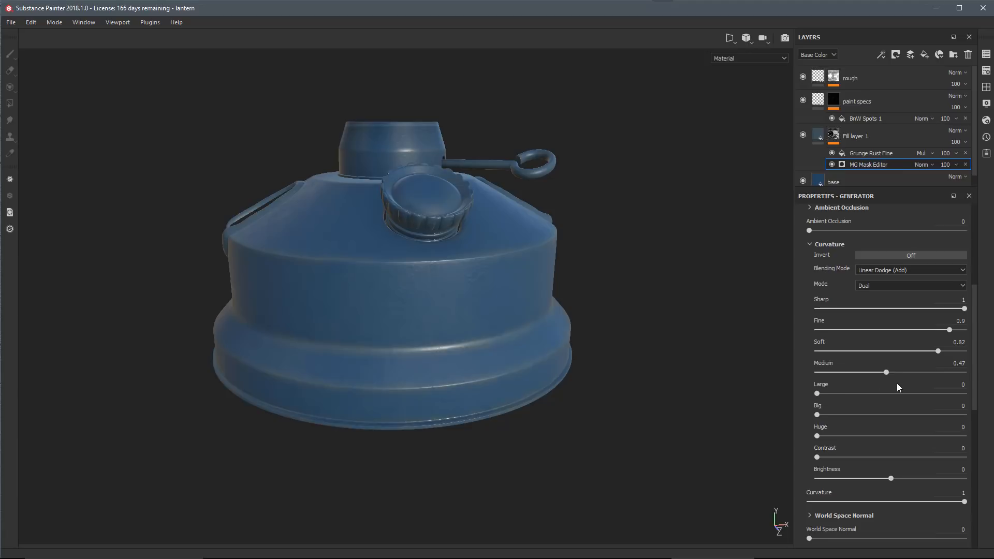
pyautogui.moveTo(887, 372); pyautogui.dragTo(917, 377)
pyautogui.keyDown('alt'); pyautogui.moveTo(522, 390); pyautogui.dragTo(534, 358); pyautogui.keyUp('alt')
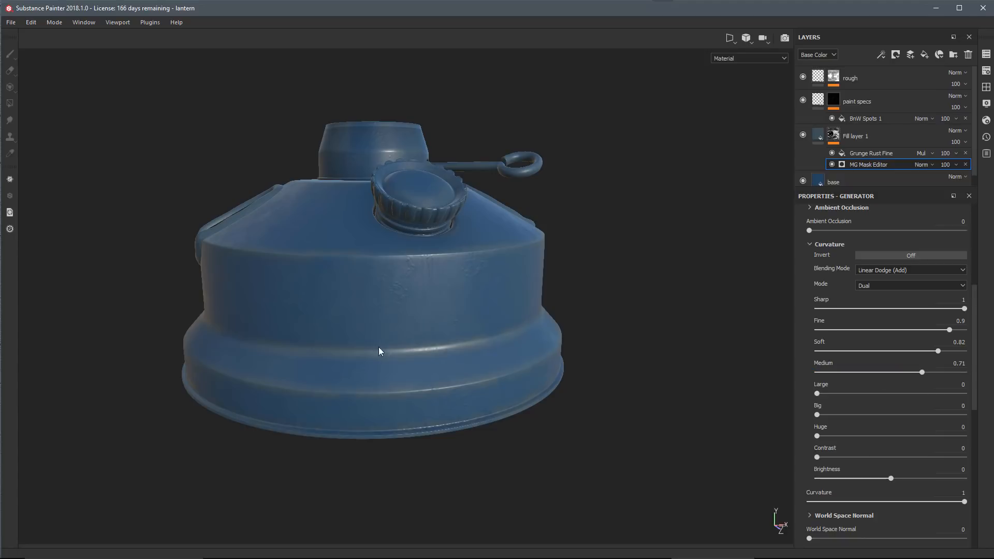
pyautogui.keyDown('alt'); pyautogui.moveTo(379, 351); pyautogui.dragTo(339, 351); pyautogui.keyUp('alt')
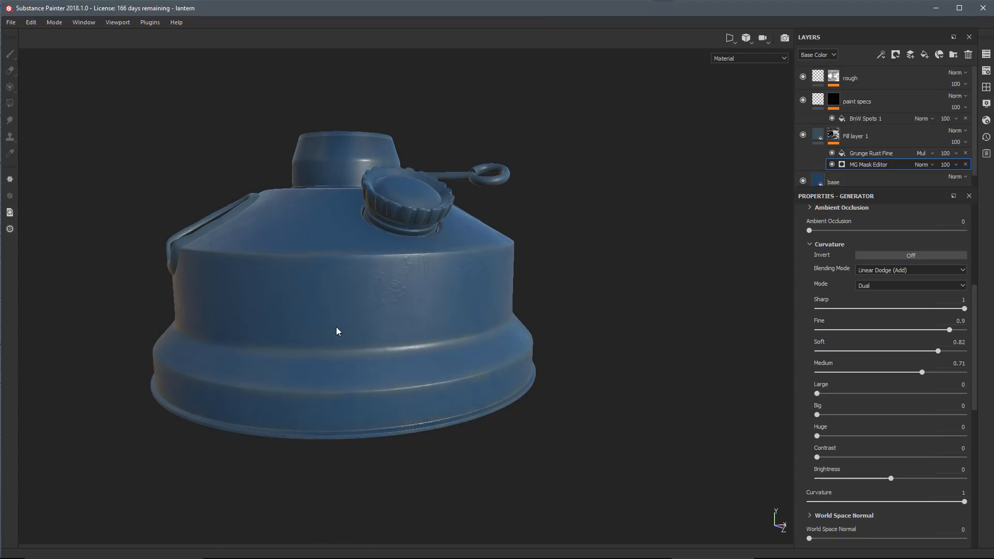
pyautogui.keyDown('alt'); pyautogui.moveTo(483, 389); pyautogui.dragTo(455, 382); pyautogui.keyUp('alt')
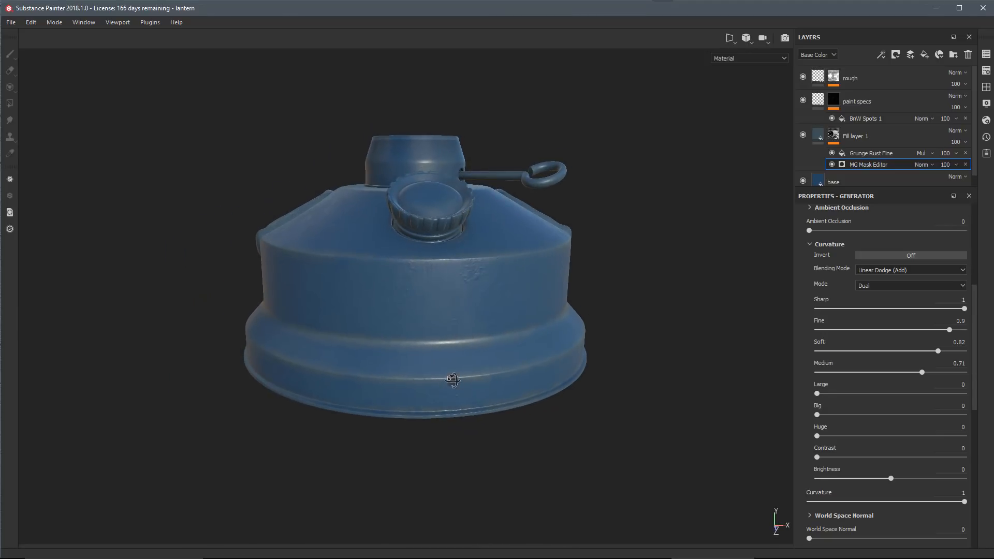
pyautogui.moveTo(923, 371)
pyautogui.mouseDown()
pyautogui.moveTo(937, 372)
pyautogui.moveTo(927, 373)
pyautogui.mouseUp()
pyautogui.moveTo(817, 457)
pyautogui.mouseDown()
pyautogui.moveTo(845, 465)
pyautogui.moveTo(825, 464)
pyautogui.mouseUp()
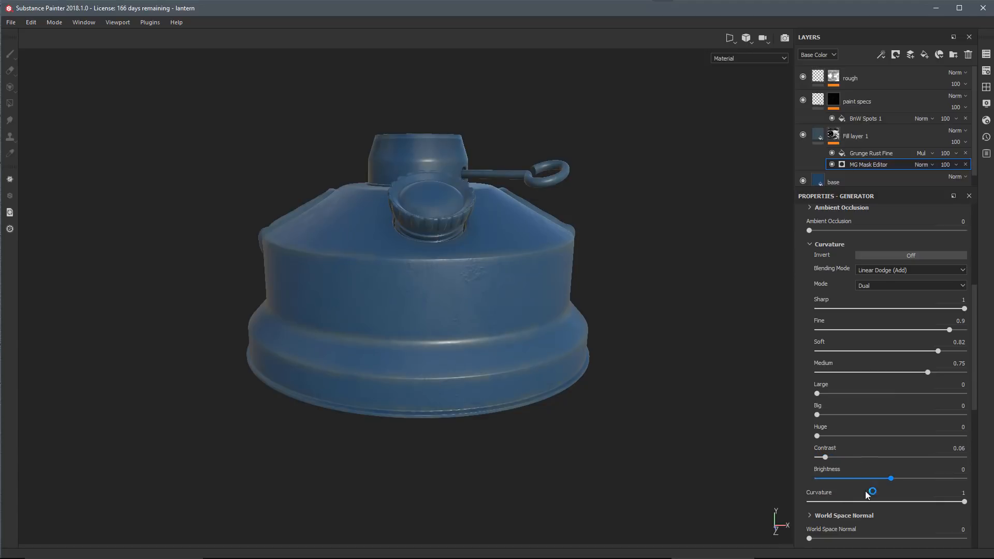
# Set the MG Mask Editor's Global Blur to 1.77 to soften the edge mask.
pyautogui.scroll(7, 831, 265)
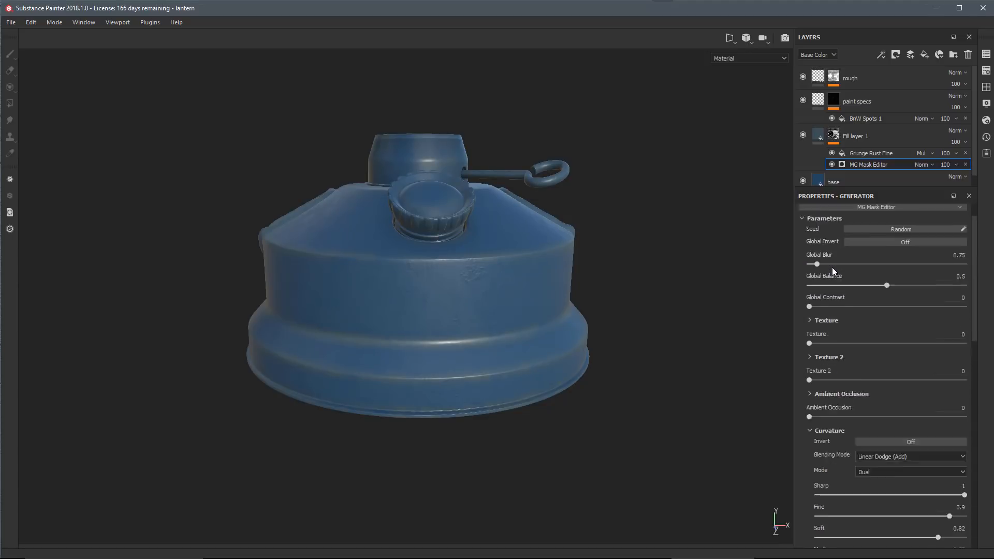
pyautogui.moveTo(817, 296); pyautogui.dragTo(827, 298)
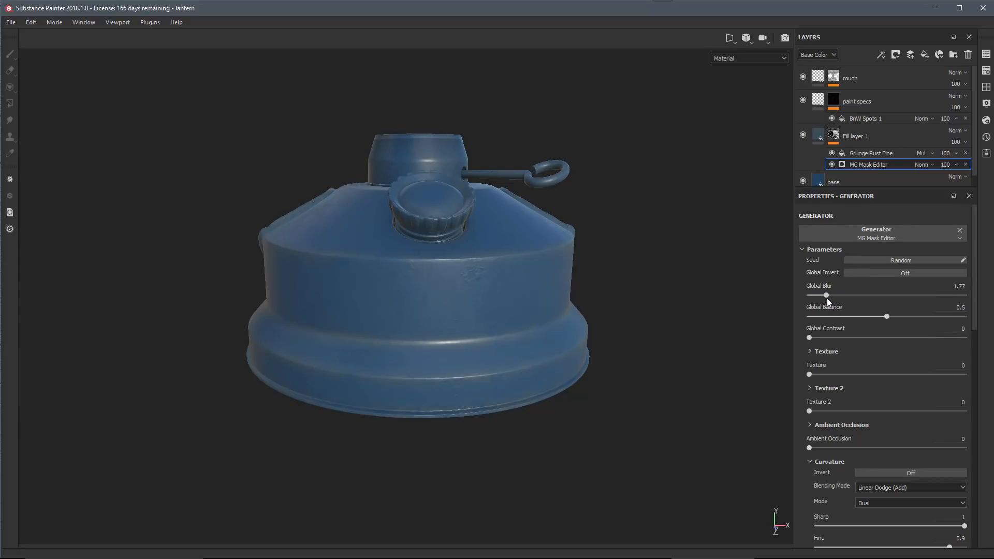
pyautogui.keyDown('alt'); pyautogui.moveTo(540, 377); pyautogui.dragTo(524, 360); pyautogui.keyUp('alt')
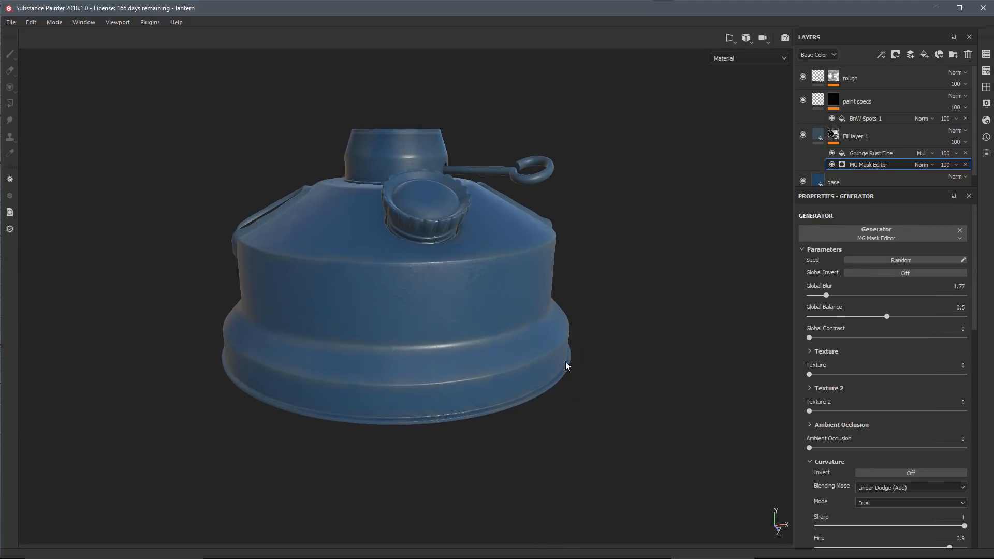
# Rename Fill layer 1 as "color var 01".
pyautogui.click(874, 153)
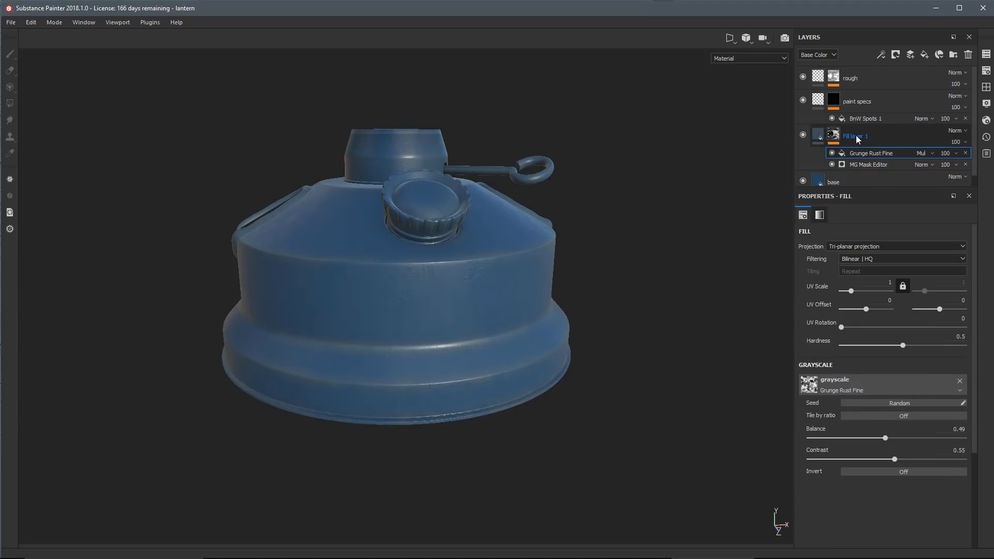
pyautogui.doubleClick(856, 135)
pyautogui.write('color')
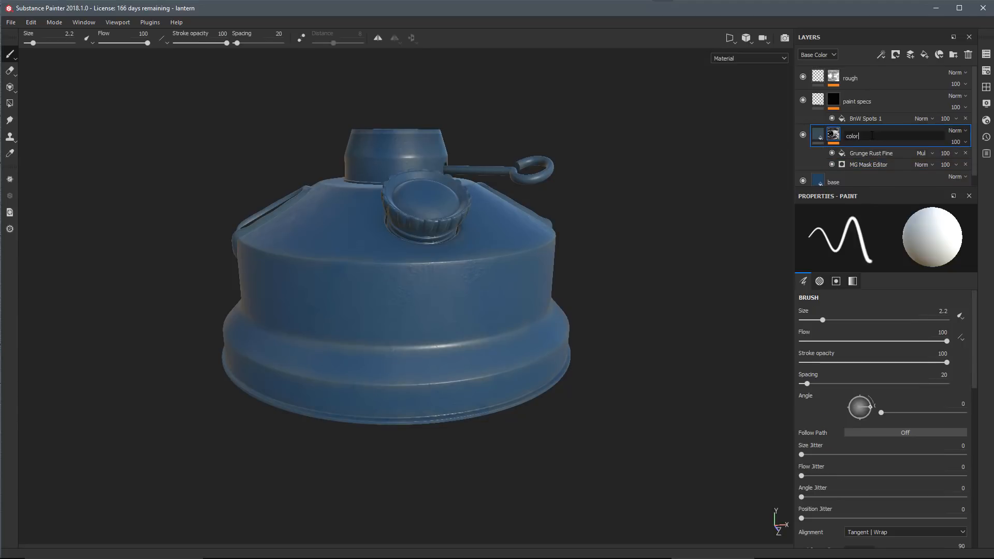
pyautogui.write(' var 01')
pyautogui.press('Return')
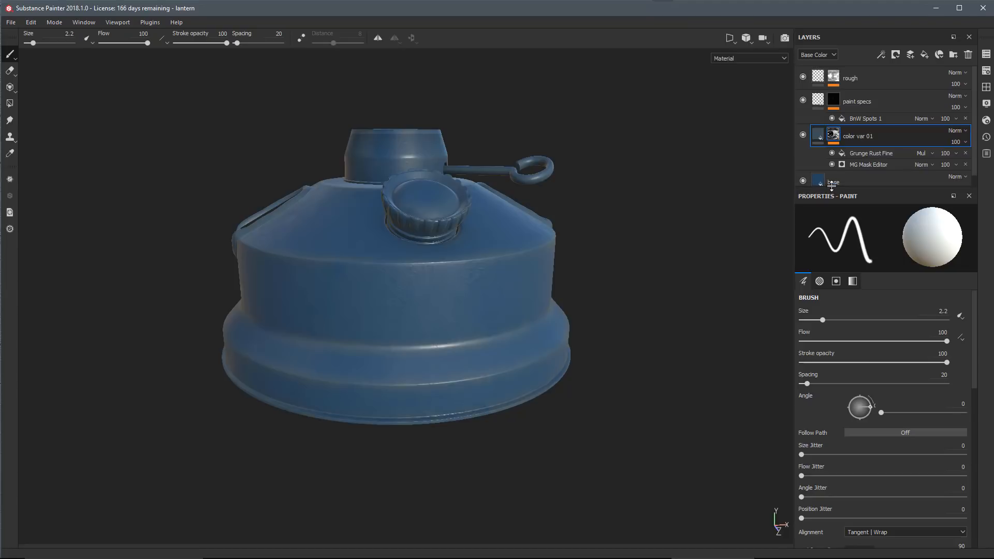
# Duplicate the color var 01 layer and remove the MG Mask Editor and Grunge Rust Fine effects from the copy's mask.
pyautogui.rightClick(887, 140)
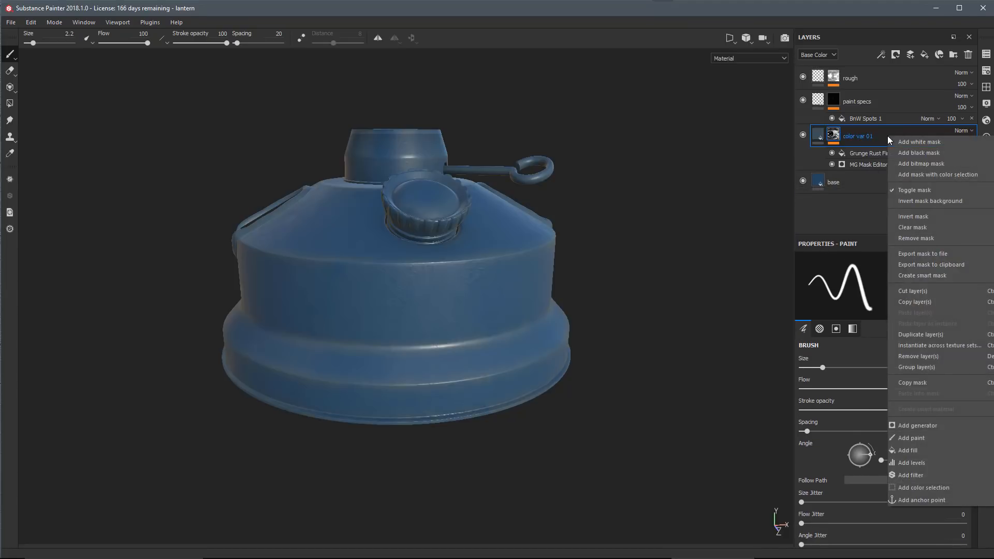
pyautogui.click(920, 335)
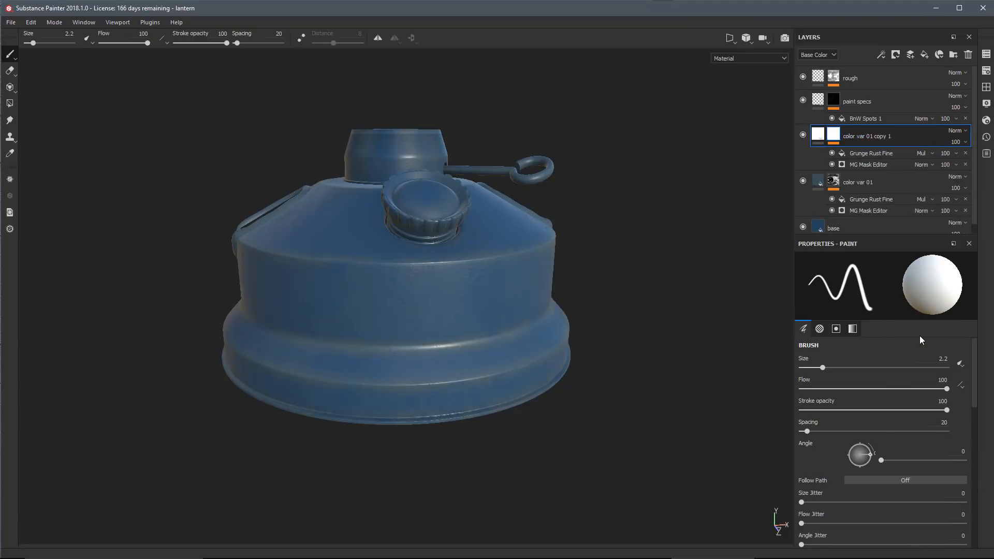
pyautogui.click(867, 165)
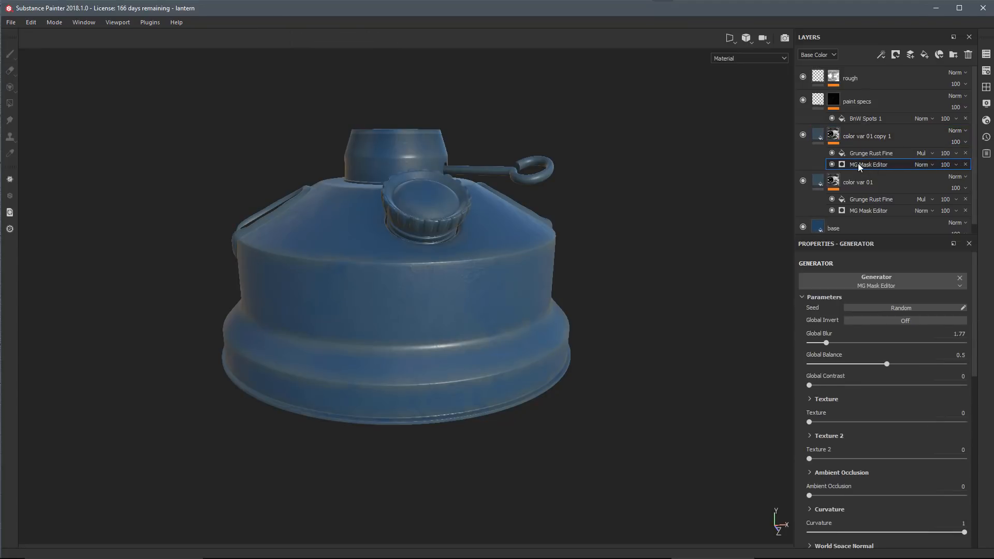
pyautogui.click(966, 166)
pyautogui.click(965, 154)
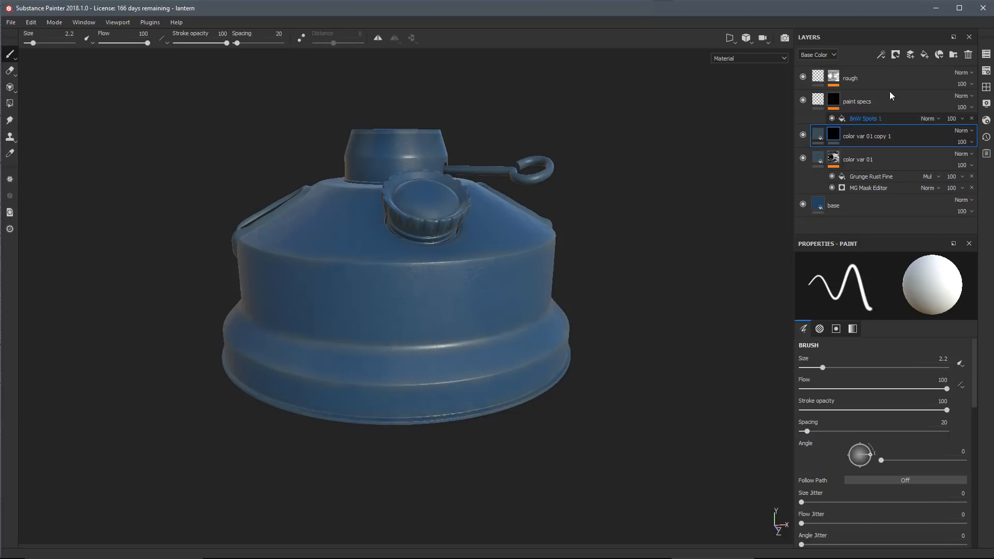
# Add a fill effect to the duplicated layer's mask and assign the Grunge Concrete Old texture to it.
pyautogui.click(881, 54)
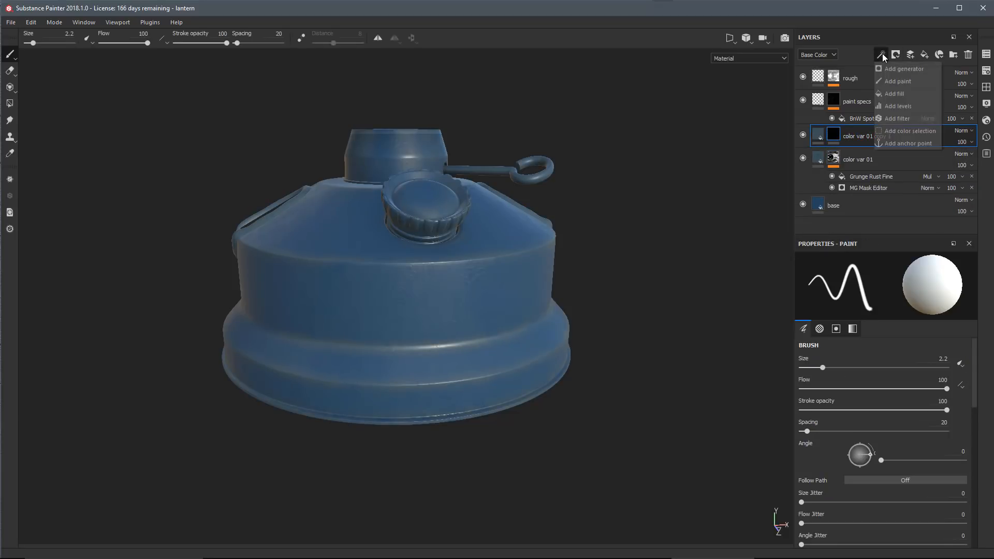
pyautogui.click(887, 94)
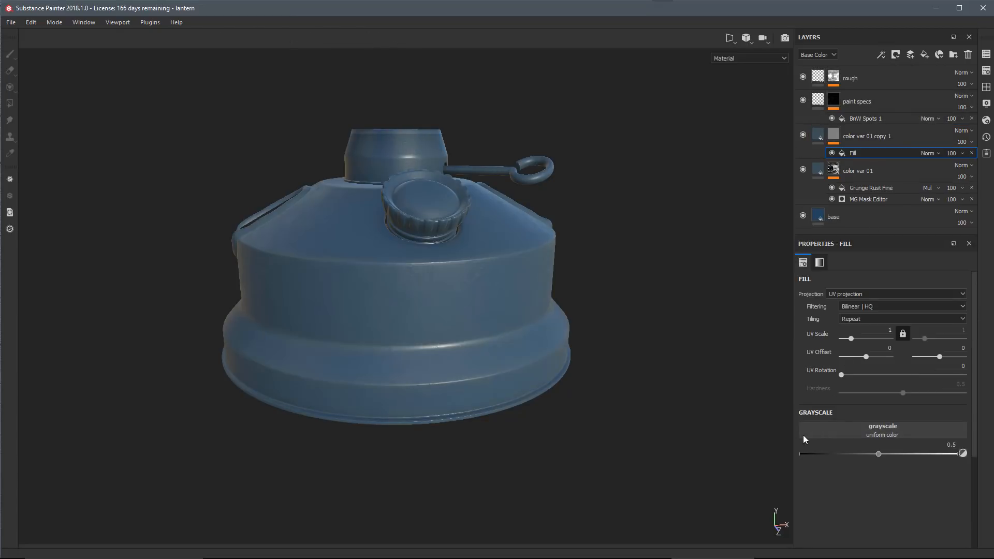
pyautogui.click(809, 436)
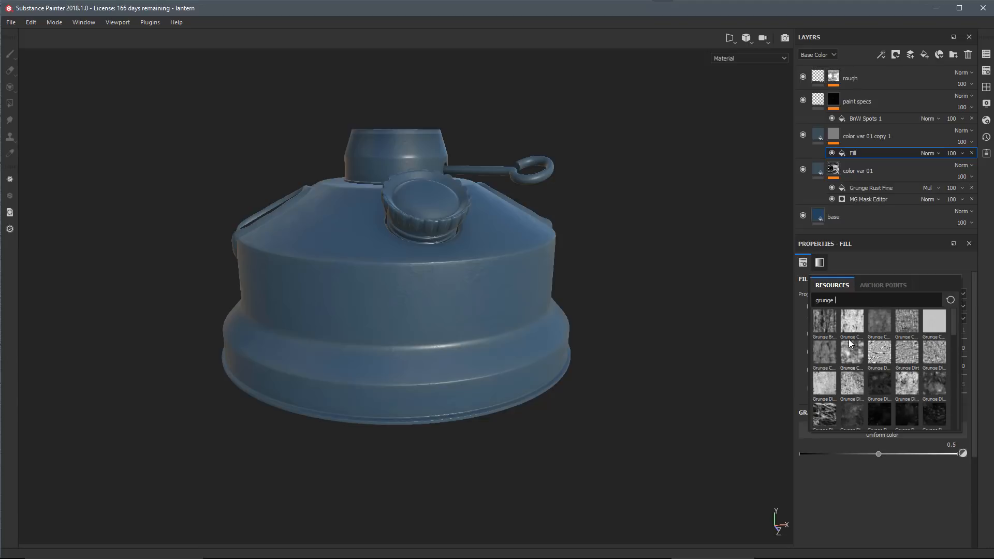
pyautogui.moveTo(849, 352)
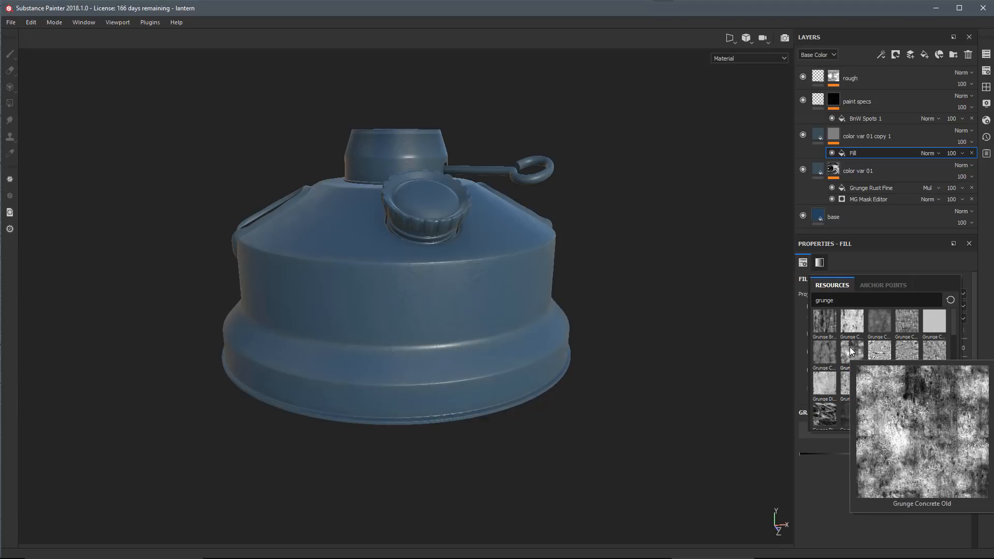
pyautogui.click(848, 346)
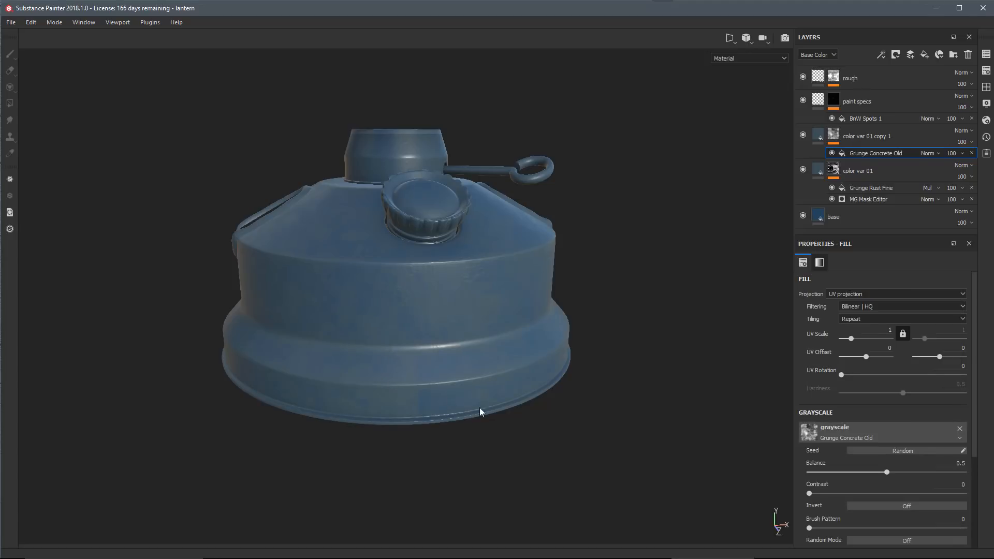
# Set the Grunge Concrete Old fill to Tri-planar projection with Balance 0.17 and Contrast 0.61.
pyautogui.rightClick(416, 399)
pyautogui.scroll(5, 422, 414)
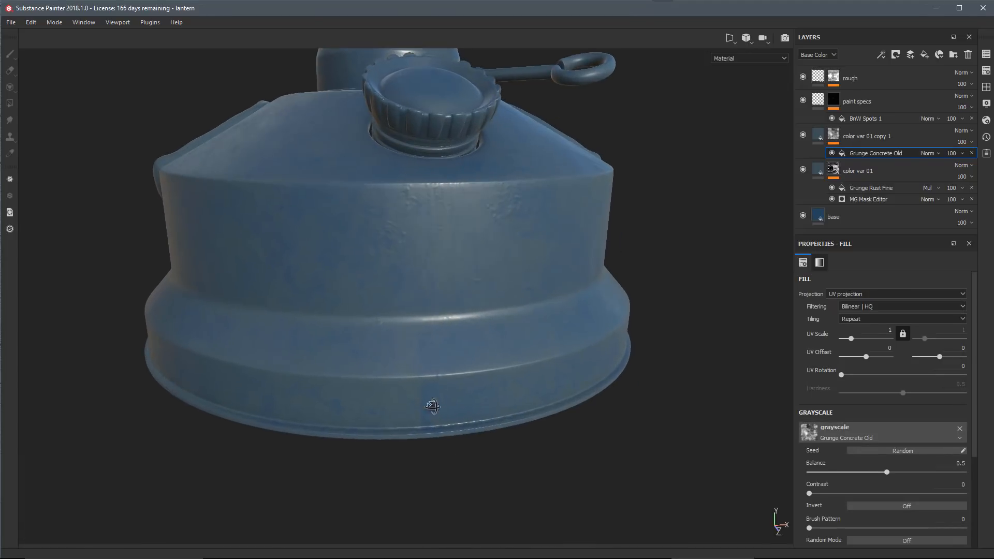
pyautogui.click(835, 293)
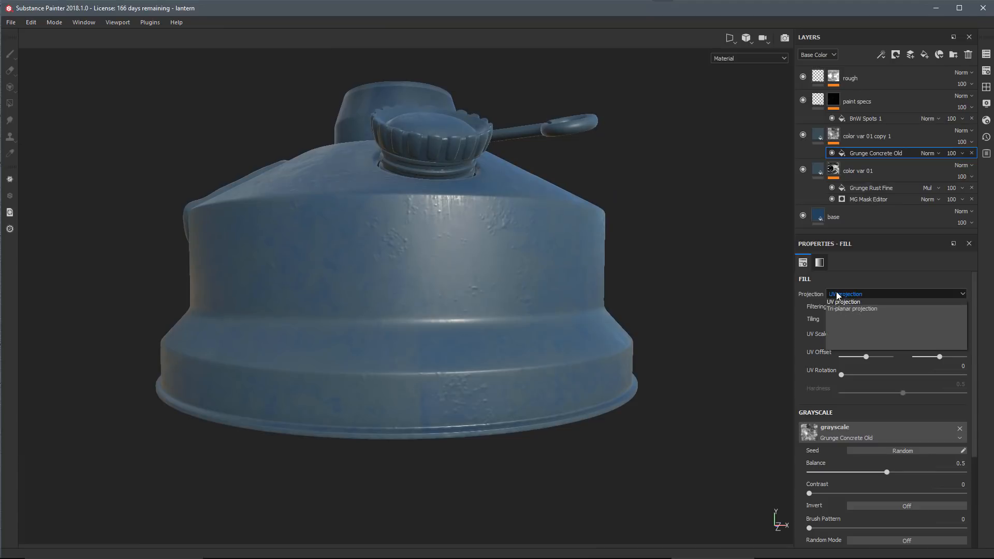
pyautogui.click(840, 308)
pyautogui.keyDown('alt'); pyautogui.moveTo(569, 301); pyautogui.dragTo(474, 282); pyautogui.keyUp('alt')
pyautogui.scroll(-3, 828, 430)
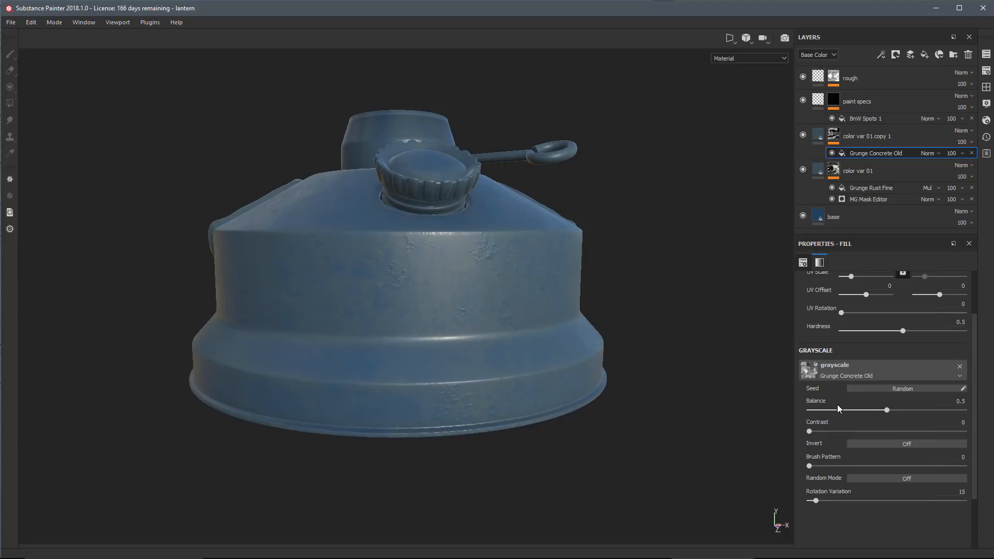
pyautogui.moveTo(887, 411); pyautogui.dragTo(865, 411)
pyautogui.moveTo(809, 432); pyautogui.dragTo(836, 412)
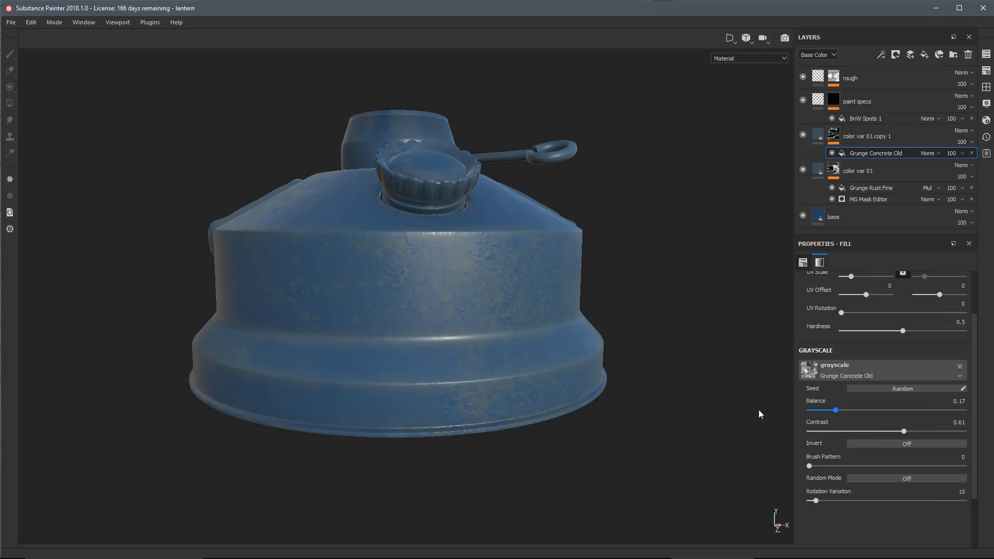
# Examine the concrete grunge color patches on the lantern base from several angles and distances.
pyautogui.scroll(-2, 414, 264)
pyautogui.keyDown('alt'); pyautogui.moveTo(411, 262); pyautogui.dragTo(487, 285); pyautogui.keyUp('alt')
pyautogui.keyDown('alt'); pyautogui.moveTo(486, 284); pyautogui.dragTo(517, 339, button='middle'); pyautogui.keyUp('alt')
pyautogui.moveTo(441, 339)
pyautogui.keyDown('alt'); pyautogui.mouseDown()
pyautogui.moveTo(506, 357)
pyautogui.moveTo(449, 350)
pyautogui.moveTo(442, 332)
pyautogui.mouseUp(); pyautogui.keyUp('alt')
pyautogui.keyDown('alt'); pyautogui.moveTo(442, 333); pyautogui.dragTo(397, 304, button='middle'); pyautogui.keyUp('alt')
pyautogui.keyDown('alt'); pyautogui.moveTo(397, 304); pyautogui.dragTo(503, 374, button='right'); pyautogui.keyUp('alt')
pyautogui.keyDown('alt'); pyautogui.moveTo(503, 374); pyautogui.dragTo(505, 357); pyautogui.keyUp('alt')
pyautogui.scroll(1, 506, 357)
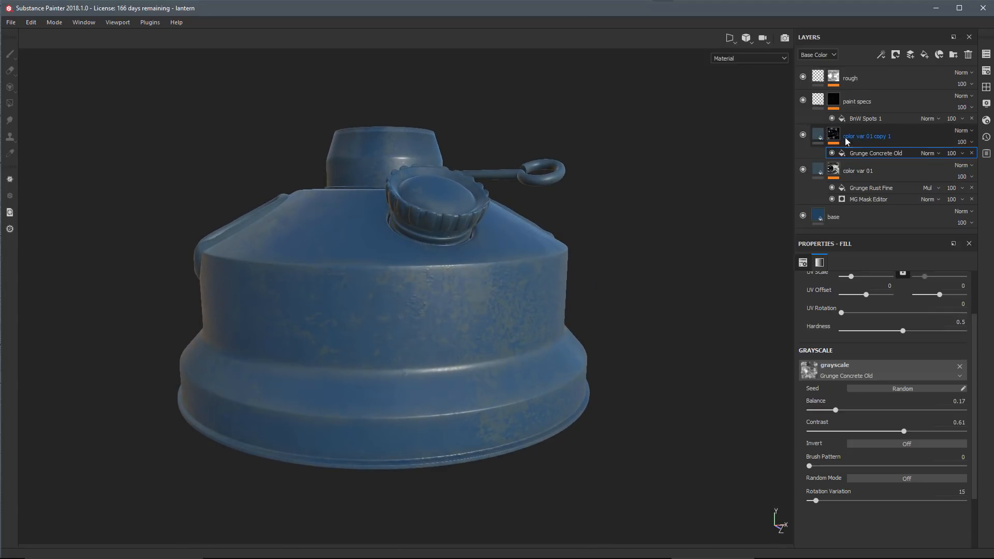
# Make the base color of color var 01 copy 1 a more saturated blue and set the layer's blending mode to Overlay.
pyautogui.click(817, 136)
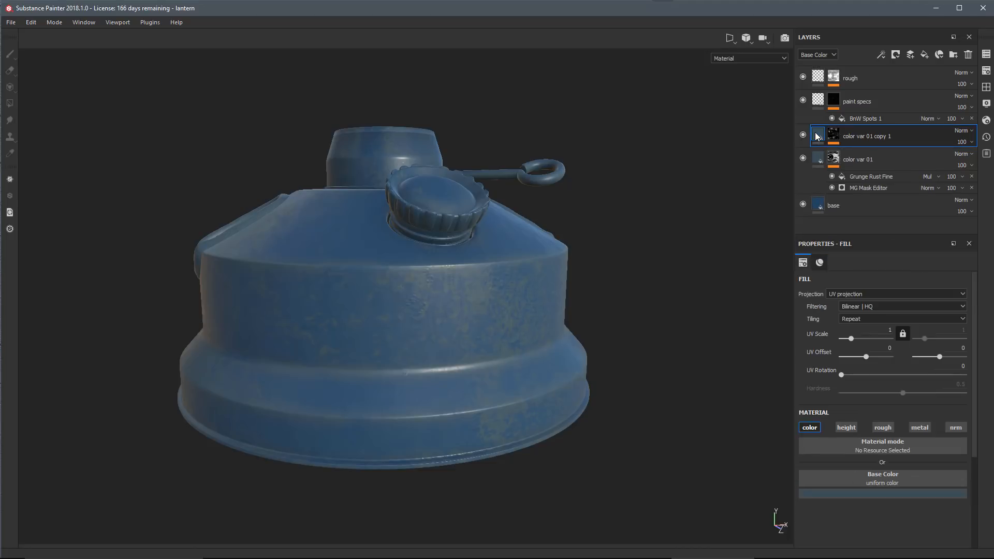
pyautogui.click(816, 494)
pyautogui.click(811, 494)
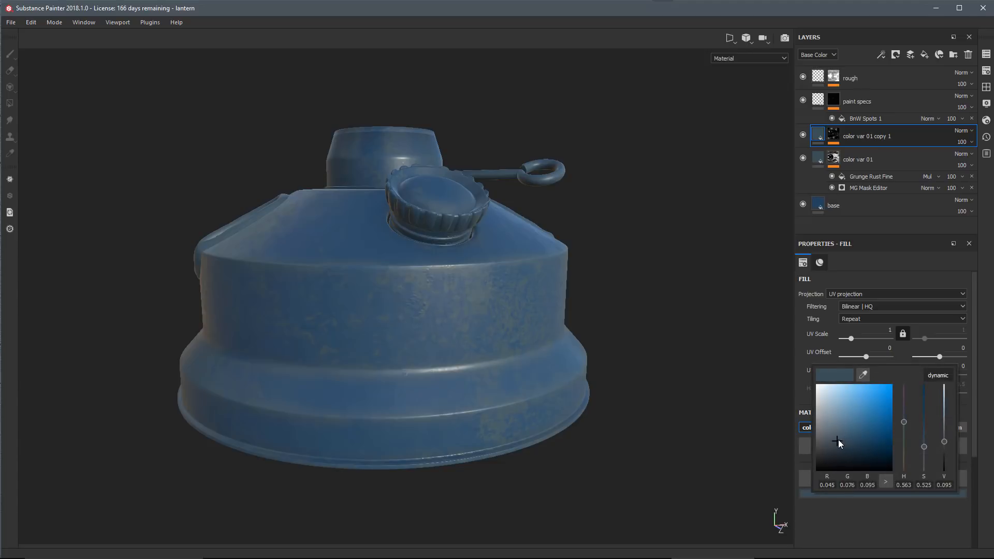
pyautogui.moveTo(837, 440); pyautogui.dragTo(850, 437)
pyautogui.click(903, 521)
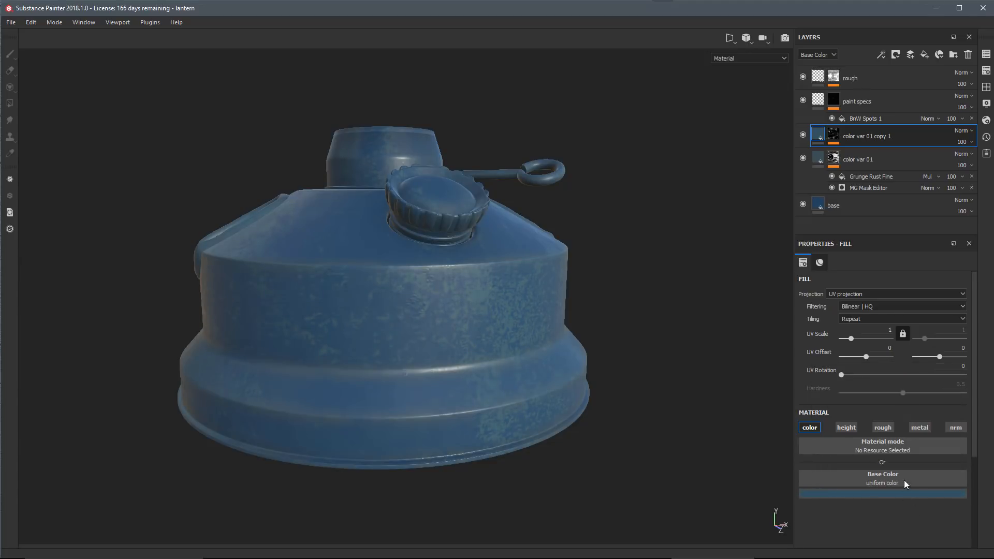
pyautogui.click(964, 132)
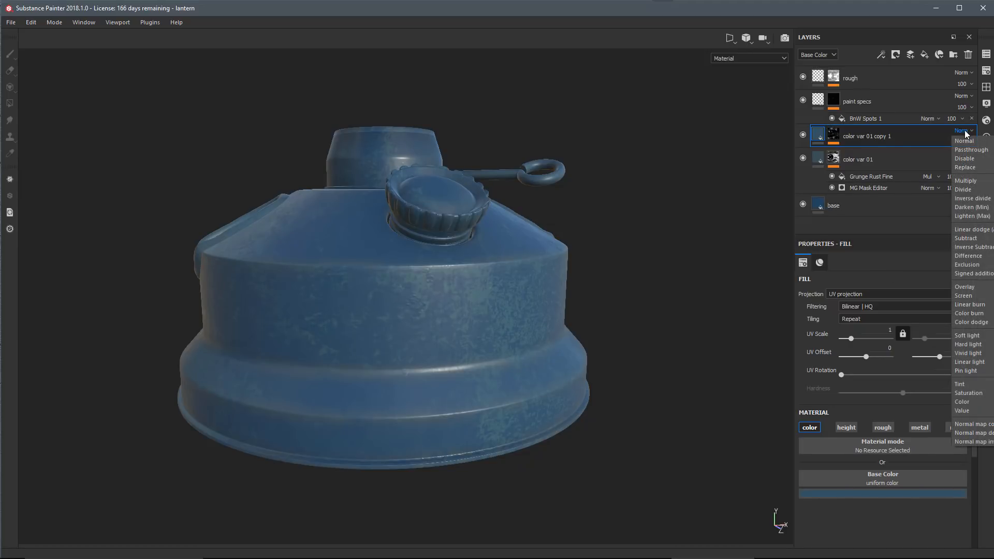
pyautogui.click(964, 286)
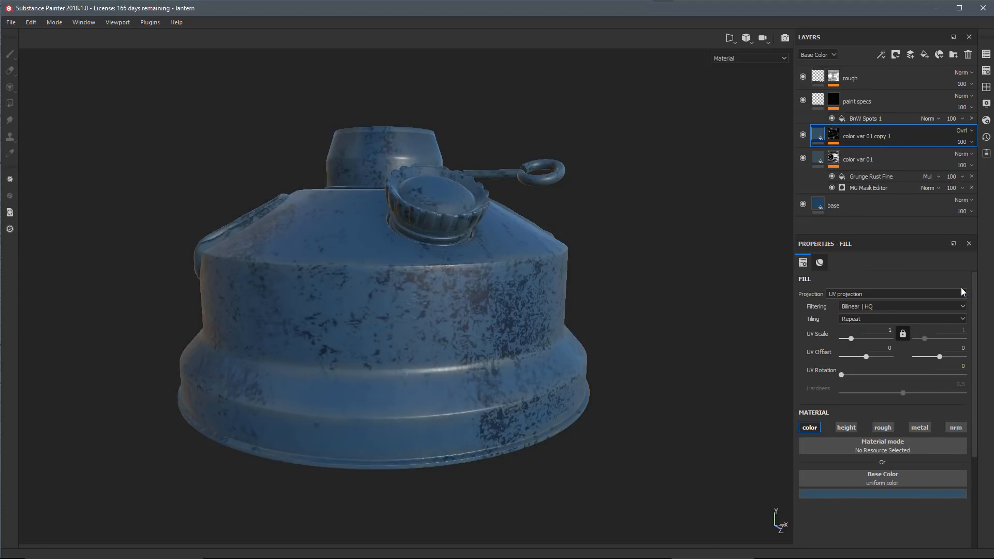
# Set the opacity of color var 01 copy 1 to 25 and its mask's Grunge Concrete Old Balance to 0.48.
pyautogui.click(966, 144)
pyautogui.moveTo(977, 161); pyautogui.dragTo(965, 165)
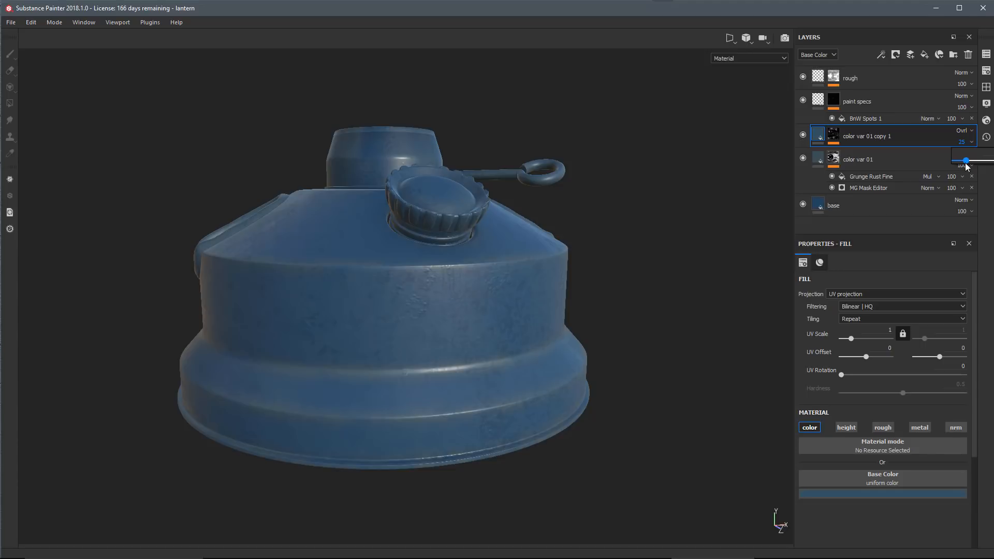
pyautogui.click(838, 133)
pyautogui.click(867, 154)
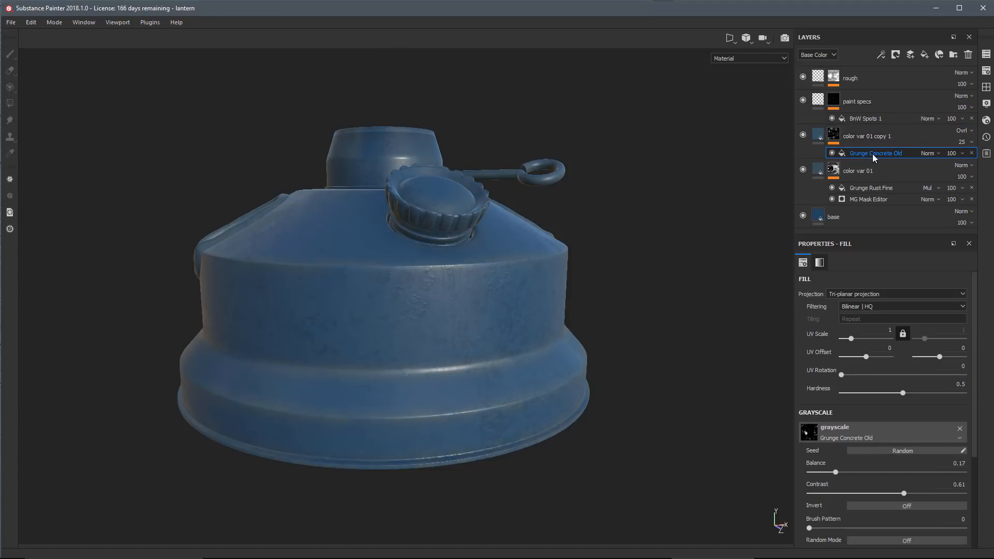
pyautogui.moveTo(836, 472); pyautogui.dragTo(884, 479)
pyautogui.keyDown('alt'); pyautogui.moveTo(595, 351); pyautogui.dragTo(492, 324); pyautogui.keyUp('alt')
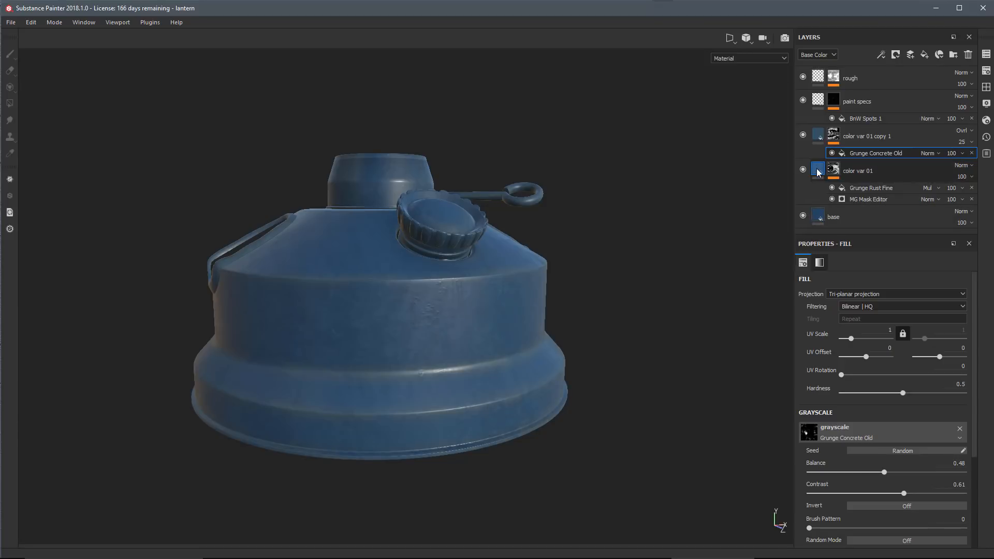
# Rename the color var 01 copy 1 layer as color var 02.
pyautogui.doubleClick(854, 137)
pyautogui.click(889, 136)
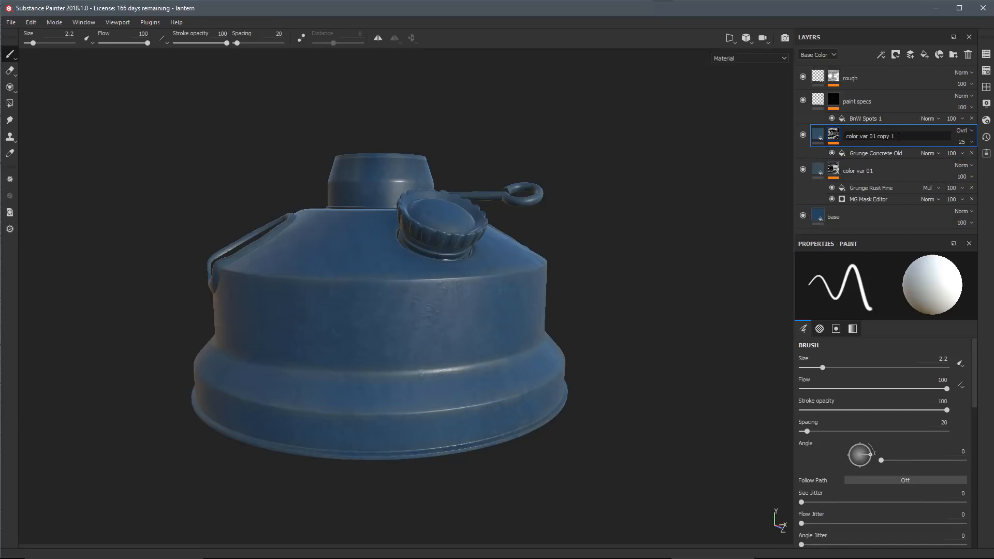
pyautogui.press('BackSpace')
pyautogui.press('BackSpace')
pyautogui.press('BackSpace')
pyautogui.press('BackSpace')
pyautogui.write('2')
pyautogui.press('Return')
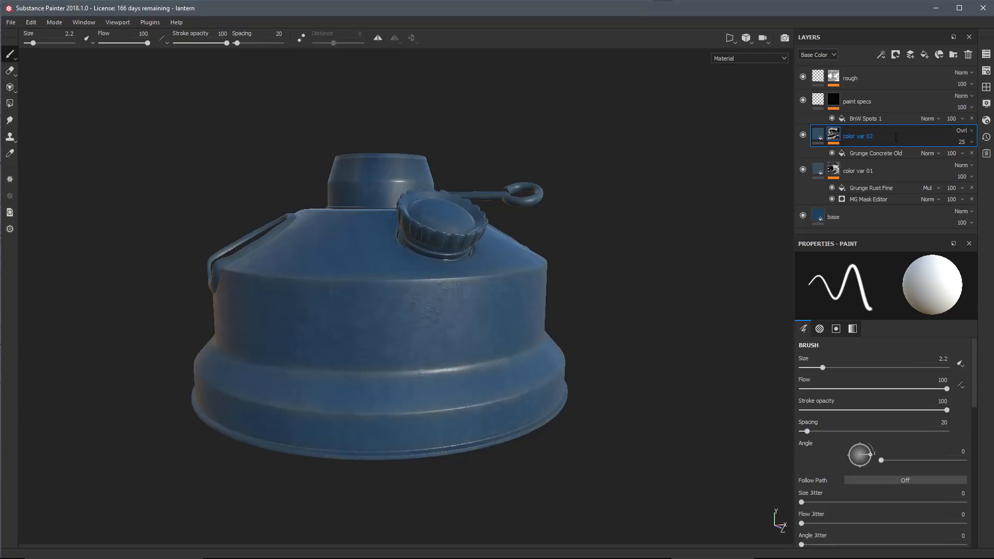
# Reduce the color var 02 layer's opacity to 16 and check the subtler variation on the lantern base.
pyautogui.click(961, 141)
pyautogui.moveTo(968, 164); pyautogui.dragTo(963, 164)
pyautogui.keyDown('alt'); pyautogui.moveTo(582, 236); pyautogui.dragTo(524, 368); pyautogui.keyUp('alt')
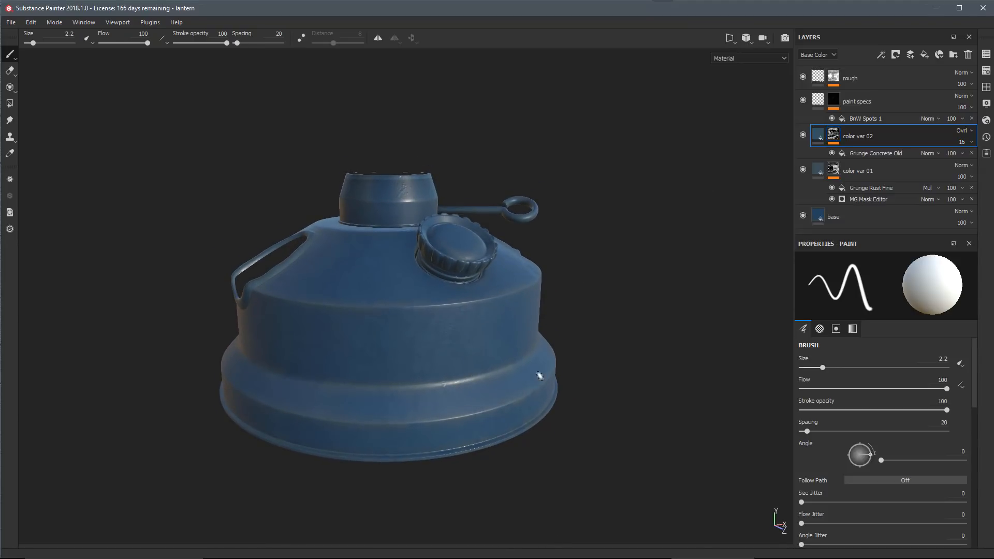